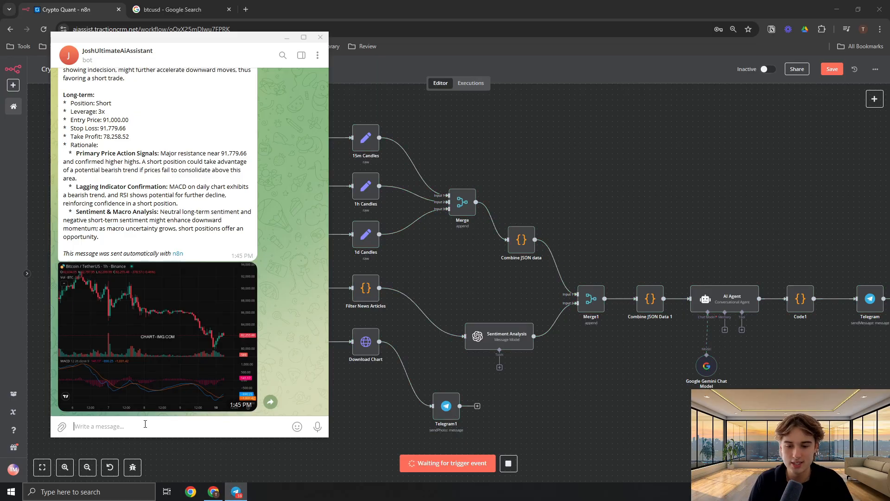
pyautogui.write('Btc')
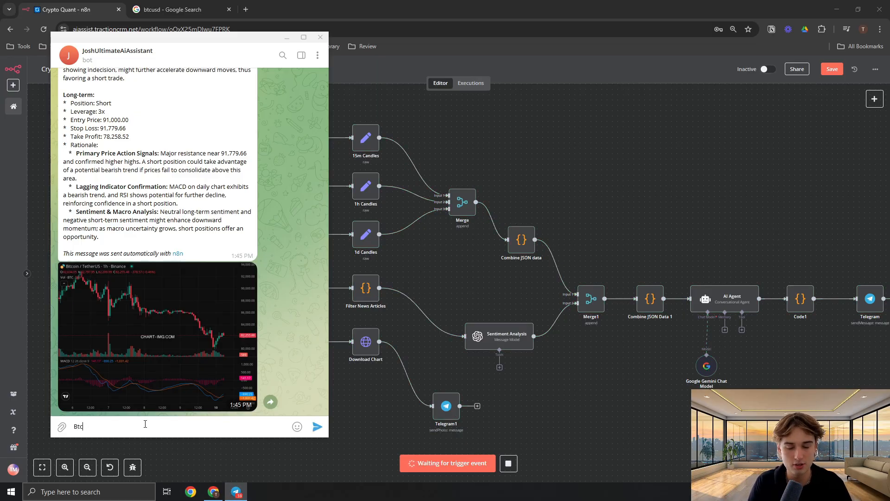
pyautogui.press('BackSpace')
pyautogui.press('BackSpace')
pyautogui.press('BackSpace')
# Step: Send the message "Eth" to the assistant bot and move the chat window slightly higher on the screen
pyautogui.write('Eth')
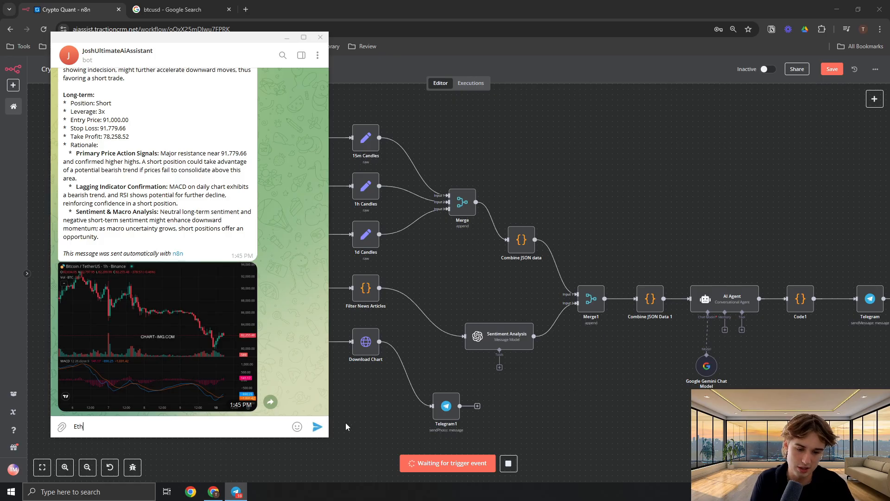
pyautogui.press('Return')
pyautogui.moveTo(218, 62); pyautogui.dragTo(199, 19)
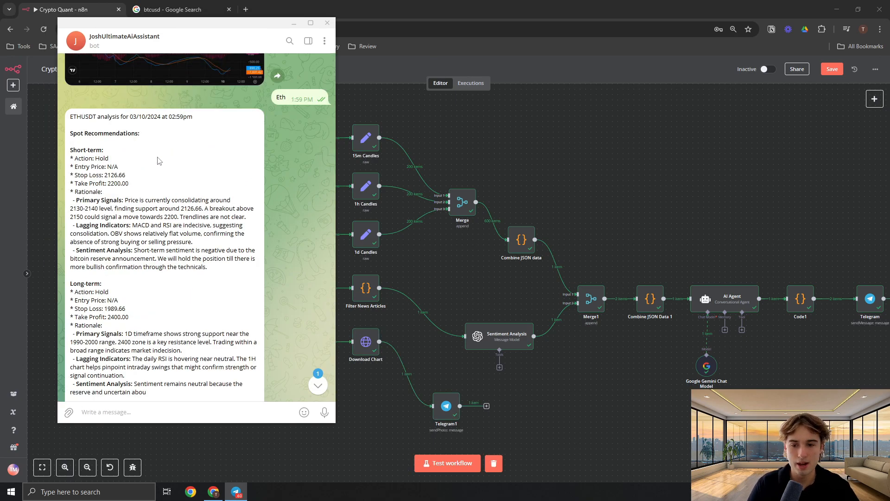
# Step: Review the action, entry price, stop loss and take profit in the short-term spot recommendation of the ETHUSDT analysis
pyautogui.moveTo(75, 158); pyautogui.dragTo(128, 160)
pyautogui.click(132, 162)
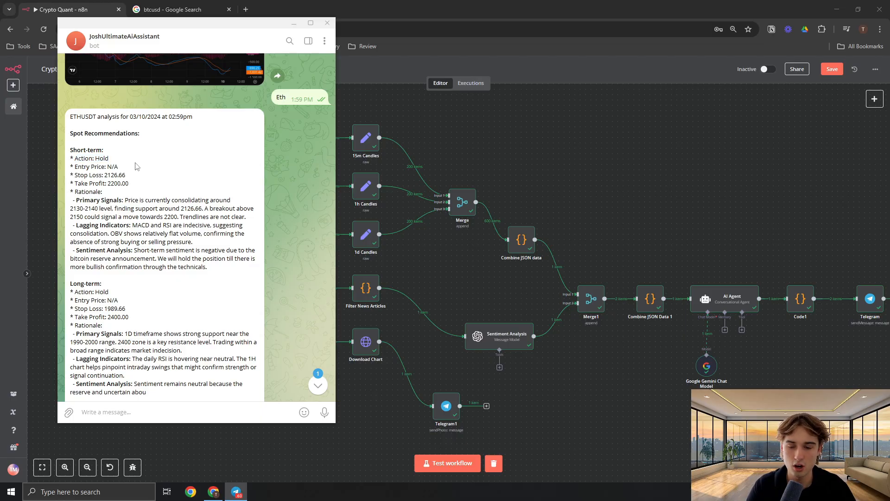
pyautogui.moveTo(75, 167); pyautogui.dragTo(139, 173)
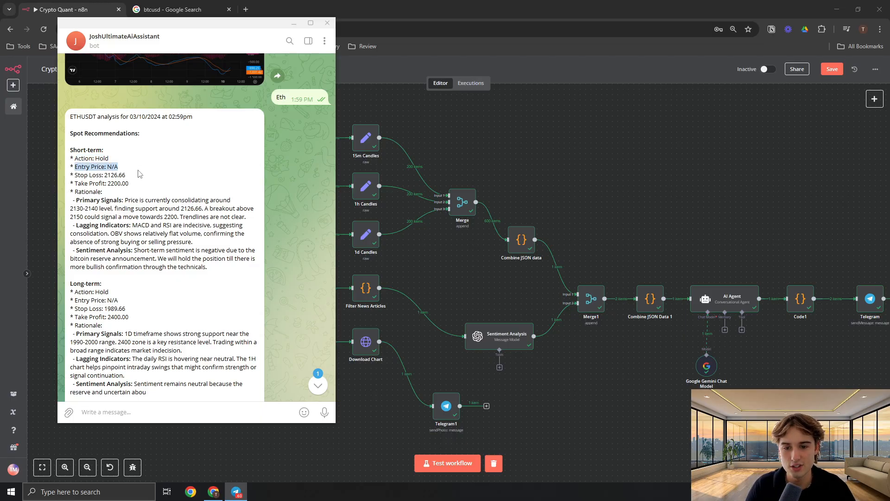
pyautogui.click(141, 174)
pyautogui.moveTo(74, 167); pyautogui.dragTo(118, 168)
pyautogui.click(132, 174)
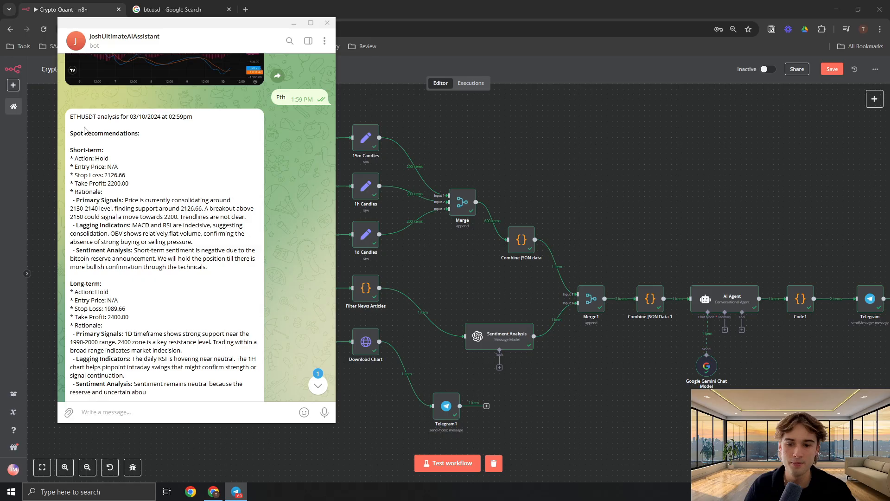
pyautogui.moveTo(107, 184); pyautogui.dragTo(129, 225)
pyautogui.click(132, 222)
# Step: Read the primary signals rationale of the short-term spot recommendation, including its consolidation, support and breakout levels
pyautogui.scroll(-1, 135, 185)
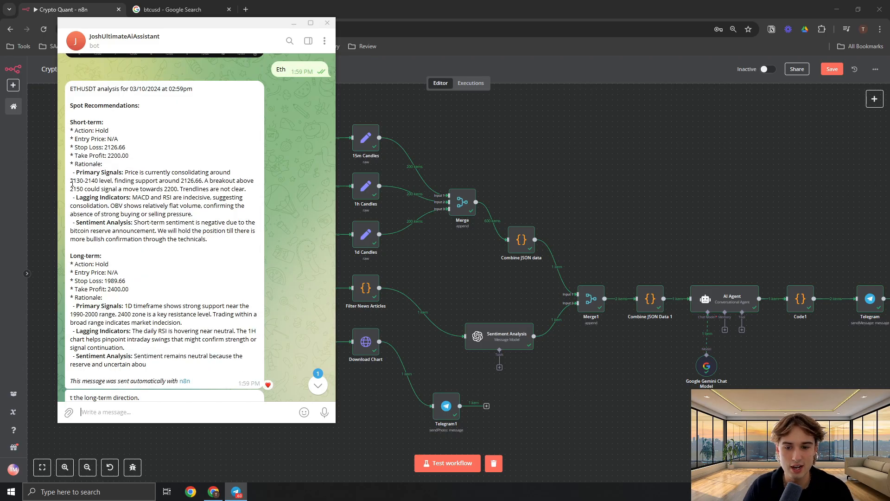
pyautogui.moveTo(70, 182); pyautogui.dragTo(100, 180)
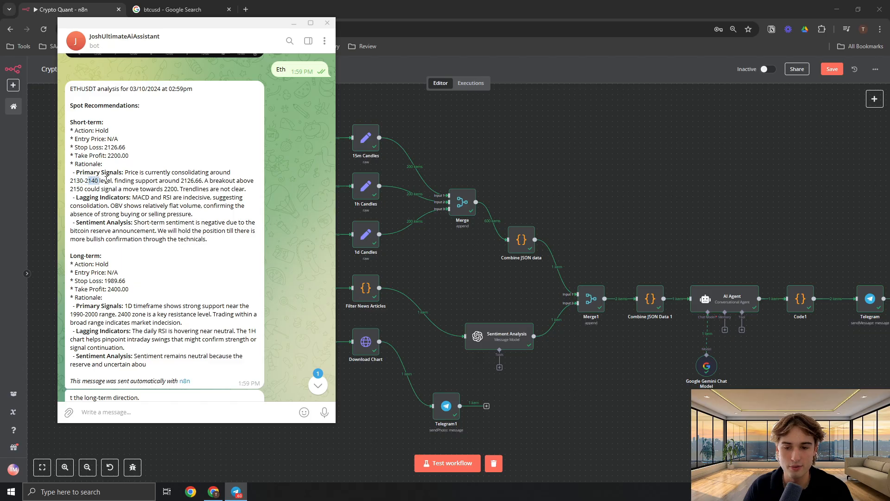
pyautogui.click(107, 180)
pyautogui.moveTo(180, 181); pyautogui.dragTo(204, 181)
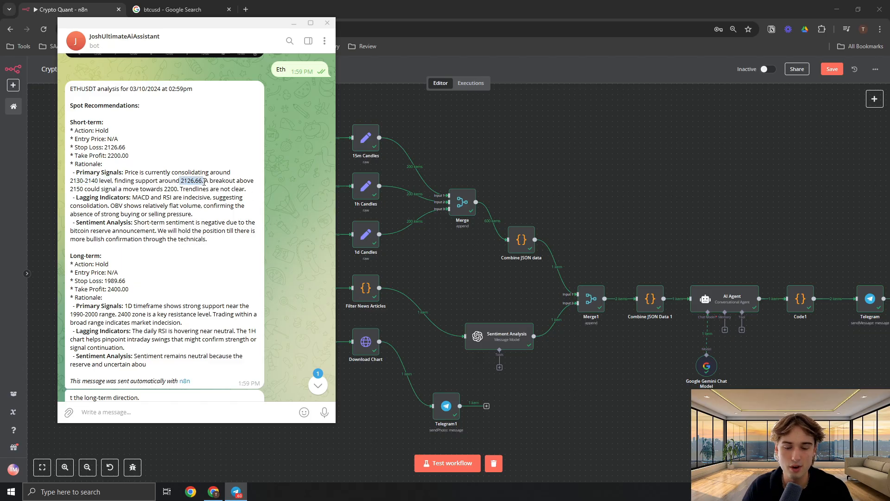
pyautogui.click(205, 182)
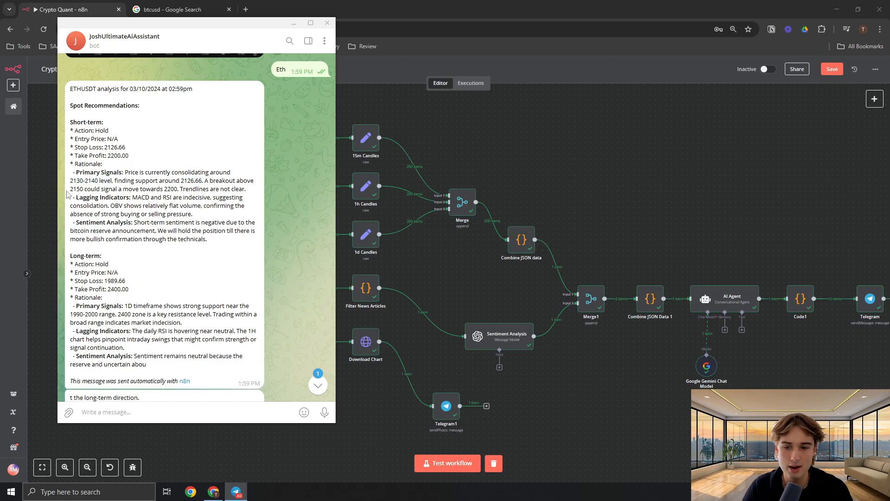
pyautogui.moveTo(70, 192); pyautogui.dragTo(180, 192)
pyautogui.click(221, 191)
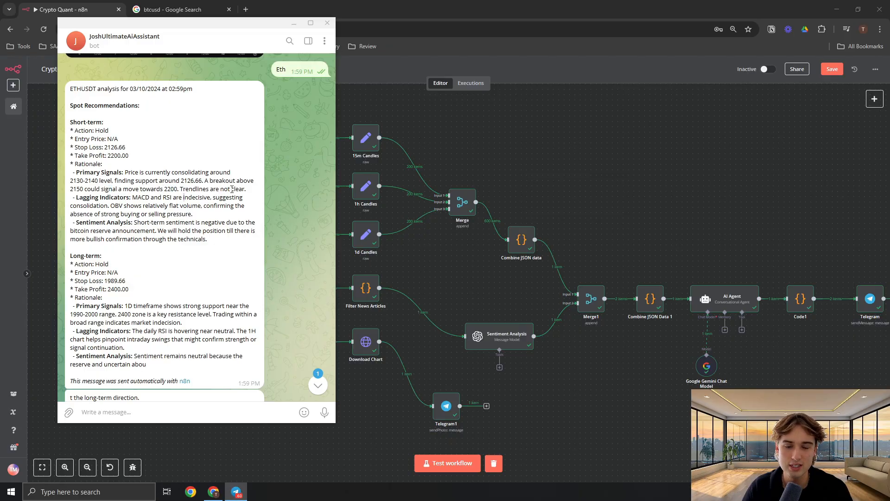
pyautogui.doubleClick(227, 190)
# Step: Read the lagging indicators and sentiment analysis rationale of the short-term spot recommendation
pyautogui.scroll(-1, 137, 186)
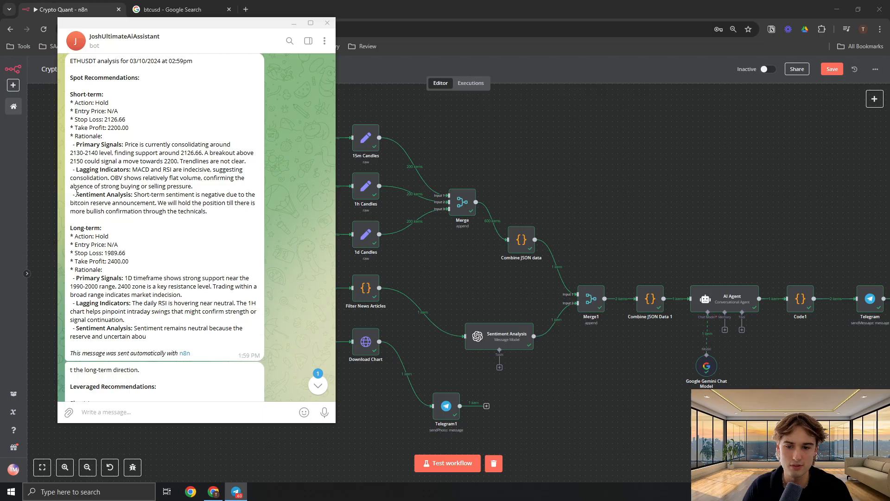
pyautogui.scroll(-1, 175, 189)
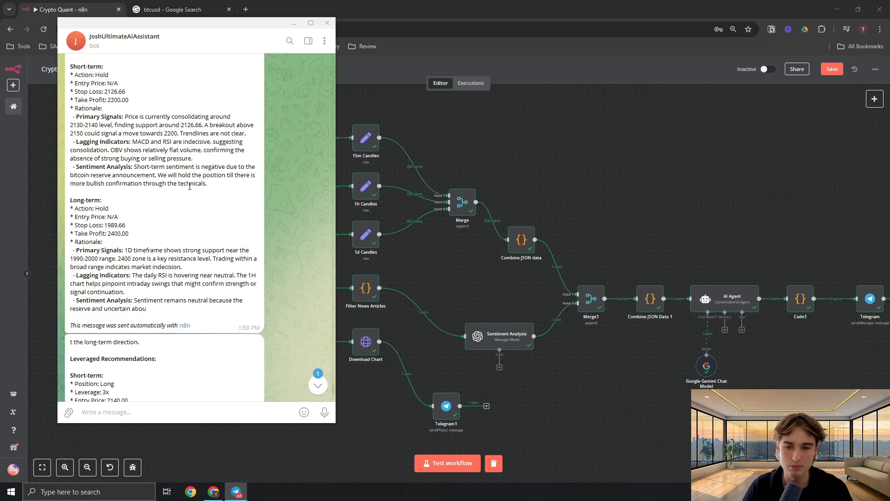
pyautogui.moveTo(71, 166); pyautogui.dragTo(215, 189)
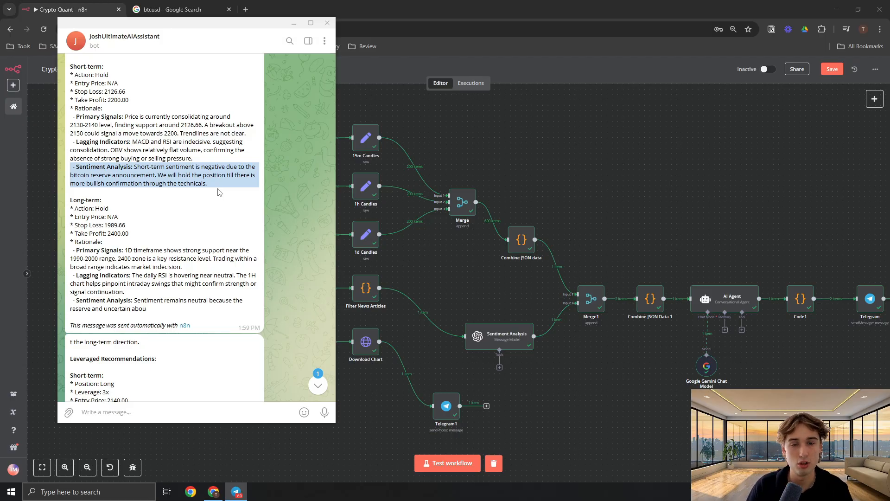
pyautogui.click(140, 170)
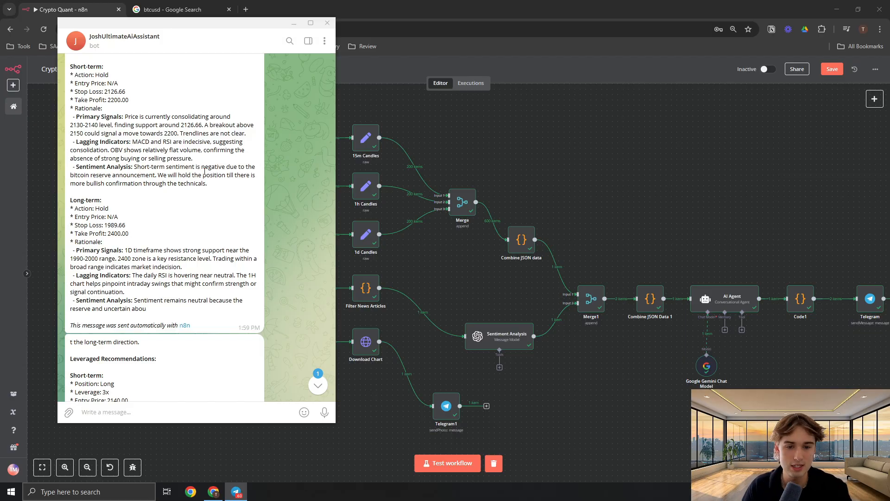
pyautogui.doubleClick(205, 171)
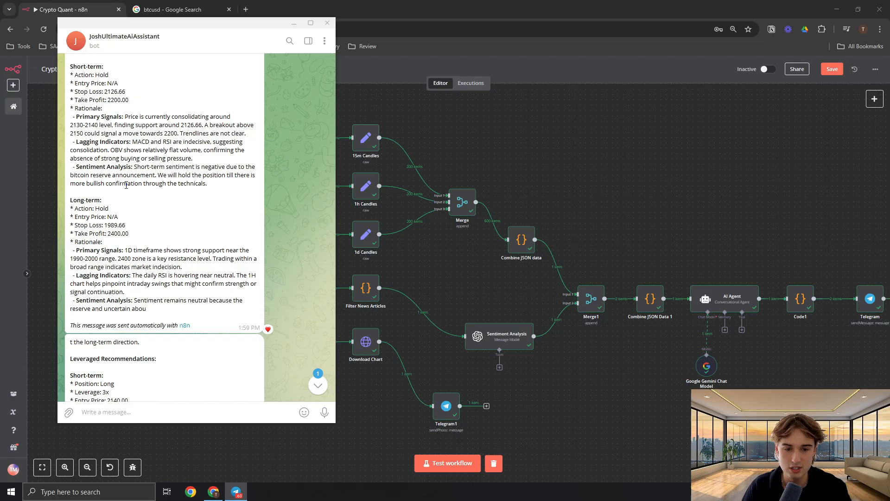
pyautogui.moveTo(82, 183); pyautogui.dragTo(196, 184)
pyautogui.click(223, 184)
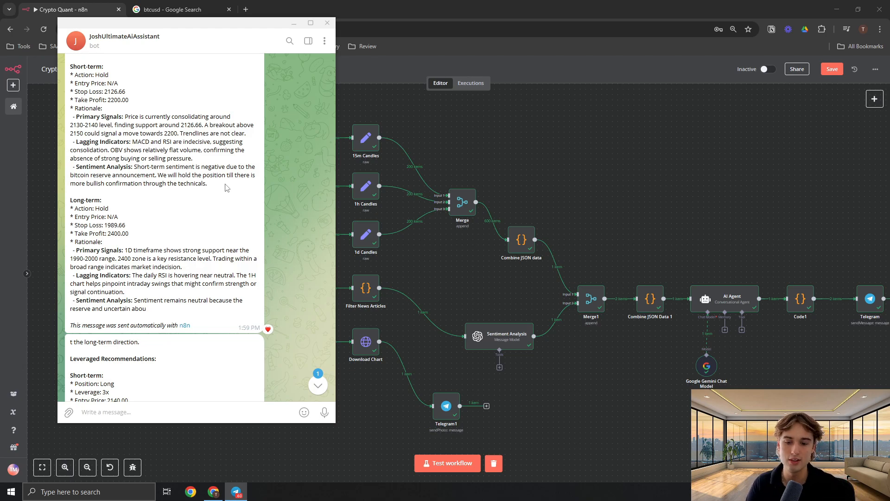
pyautogui.write('eth')
pyautogui.press('BackSpace')
pyautogui.press('BackSpace')
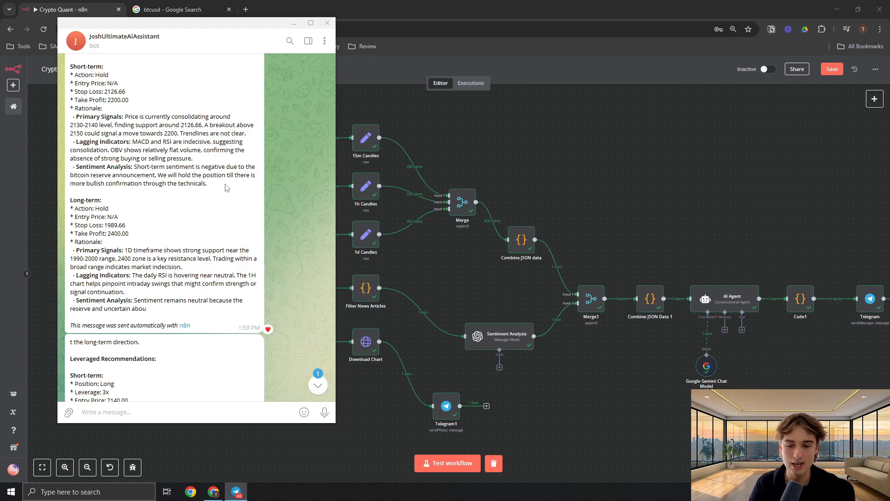
# Step: Review the long-term spot recommendation and its rationale, following the sentiment analysis sentence into the second message
pyautogui.scroll(-2, 166, 176)
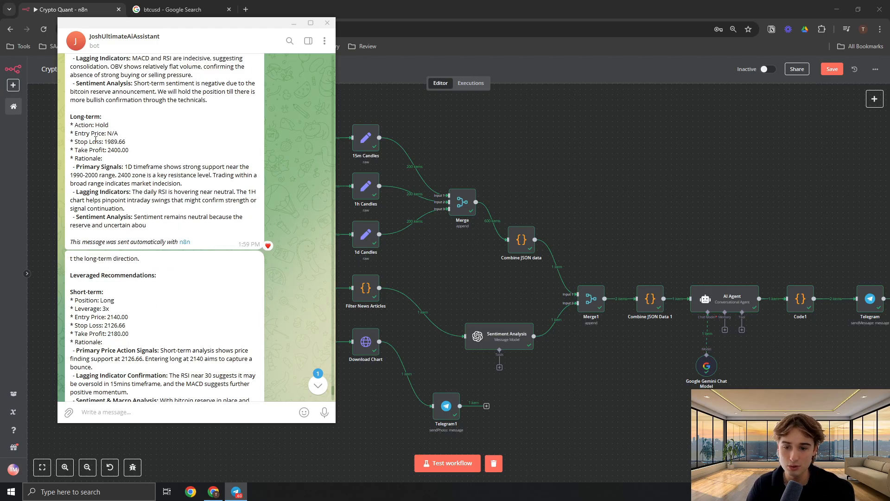
pyautogui.moveTo(75, 124); pyautogui.dragTo(160, 167)
pyautogui.click(144, 160)
pyautogui.click(188, 165)
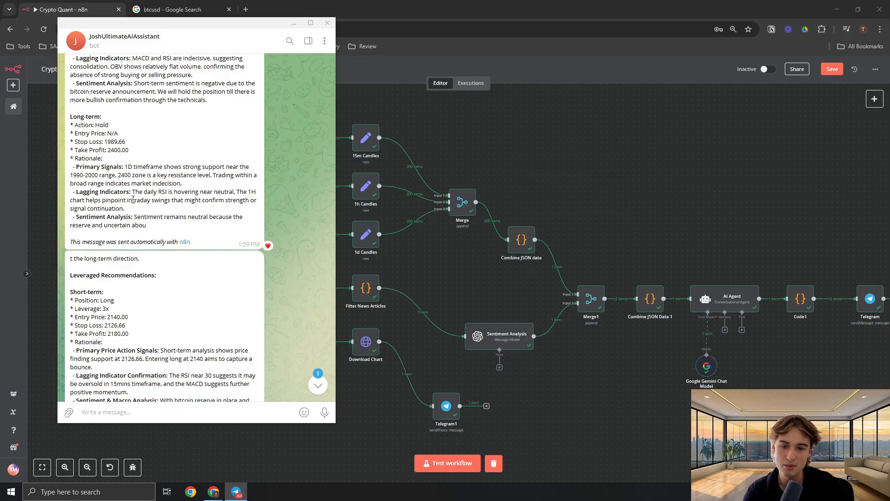
pyautogui.scroll(-1, 141, 195)
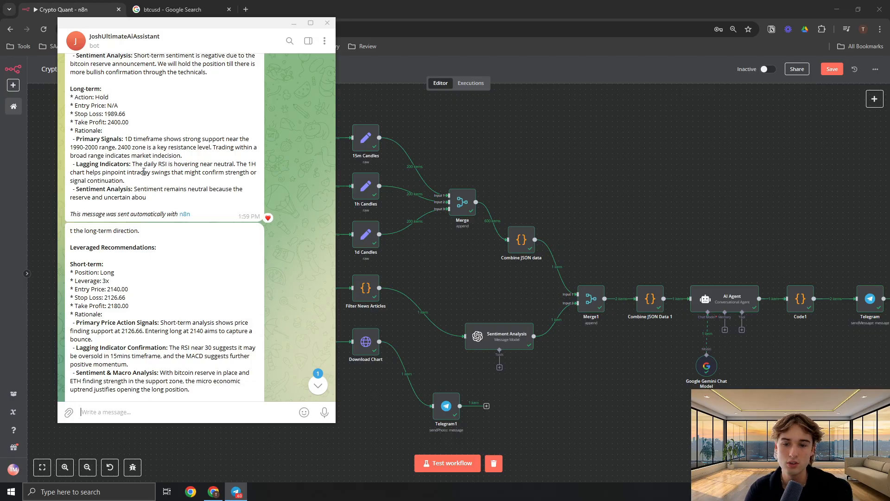
pyautogui.scroll(-1, 144, 172)
pyautogui.moveTo(141, 161); pyautogui.dragTo(160, 172)
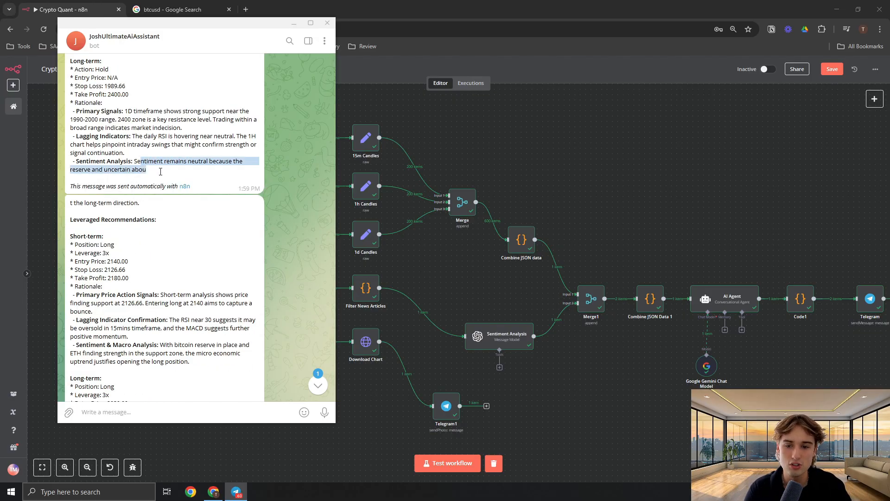
pyautogui.click(160, 171)
pyautogui.scroll(-1, 144, 183)
pyautogui.moveTo(70, 175); pyautogui.dragTo(143, 180)
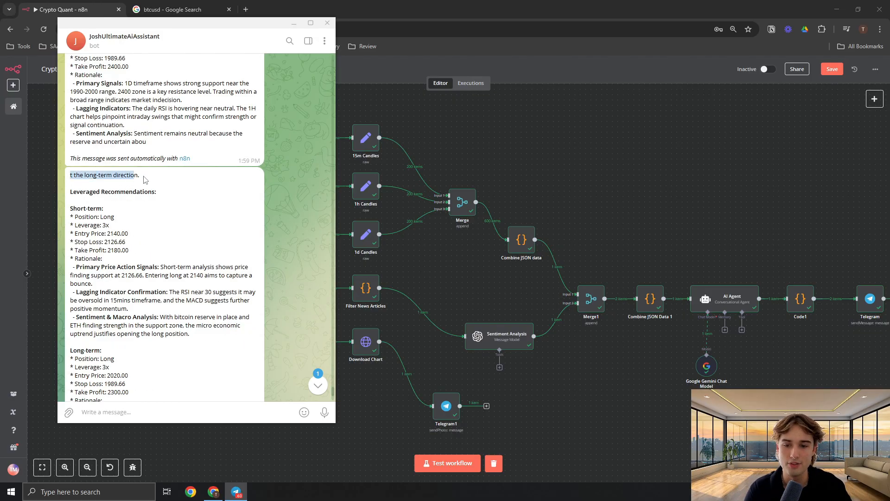
pyautogui.click(159, 186)
# Step: Review the position, leverage, entry price, stop loss and take profit of the short-term leveraged recommendation
pyautogui.scroll(-3, 153, 191)
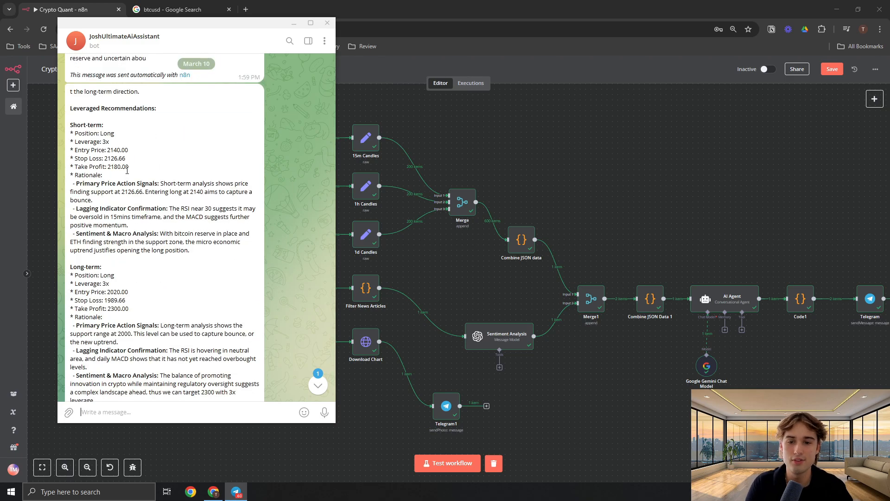
pyautogui.doubleClick(106, 134)
pyautogui.click(103, 141)
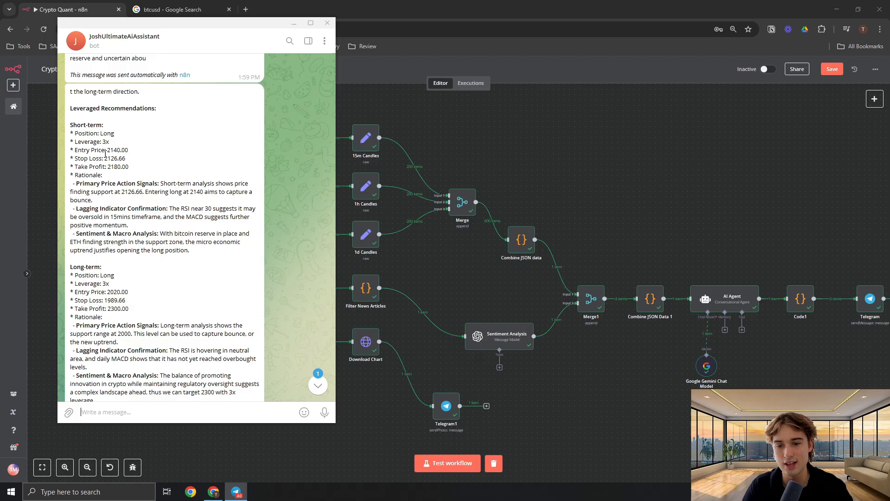
pyautogui.moveTo(107, 149); pyautogui.dragTo(135, 159)
pyautogui.click(145, 161)
pyautogui.click(139, 162)
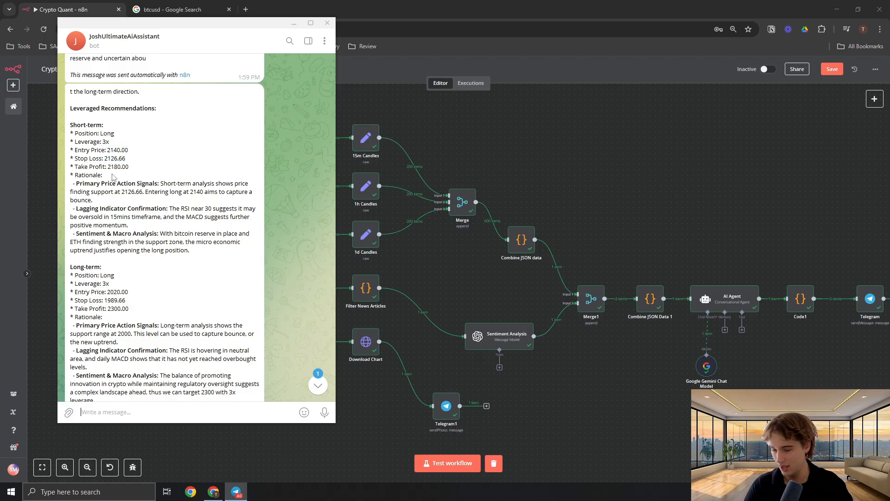
pyautogui.rightClick(136, 166)
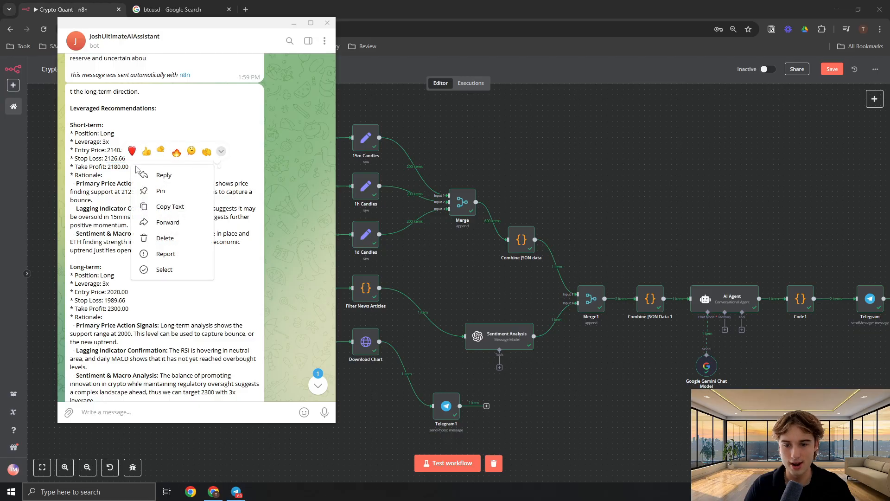
# Step: Read the price action, lagging indicator and sentiment rationale behind the short-term leveraged recommendation
pyautogui.scroll(-1, 135, 153)
pyautogui.scroll(-1, 135, 148)
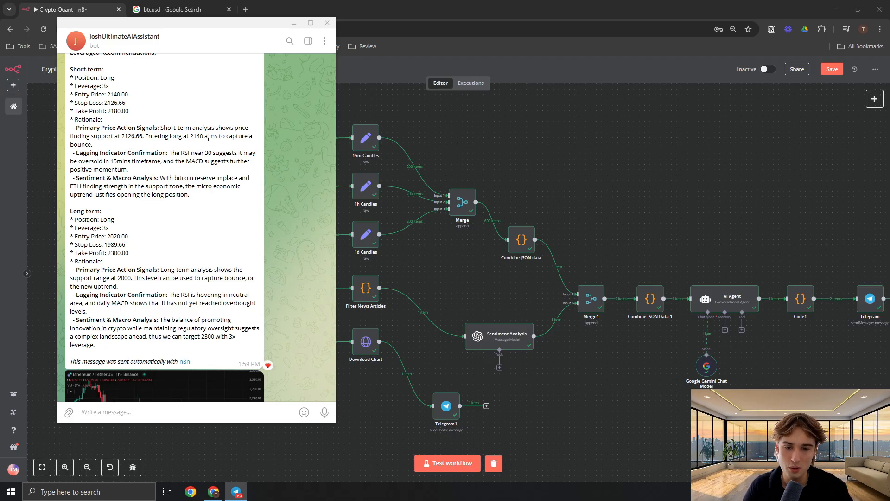
pyautogui.scroll(-1, 194, 132)
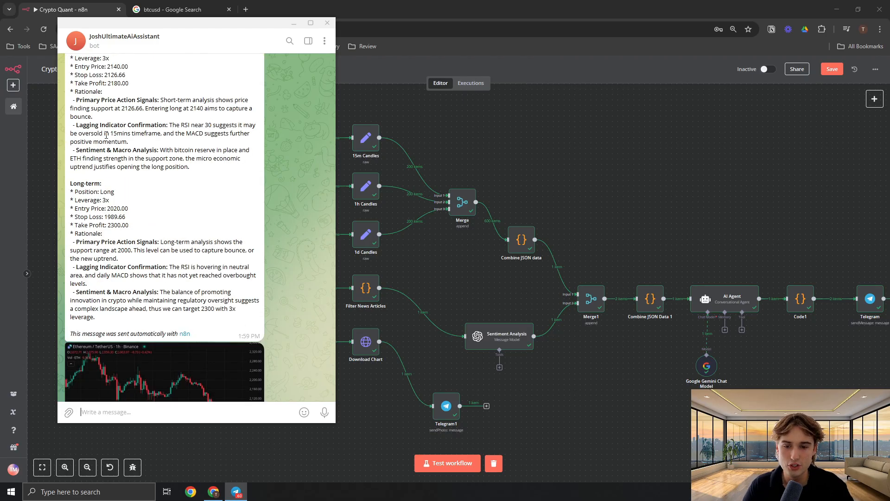
pyautogui.doubleClick(190, 143)
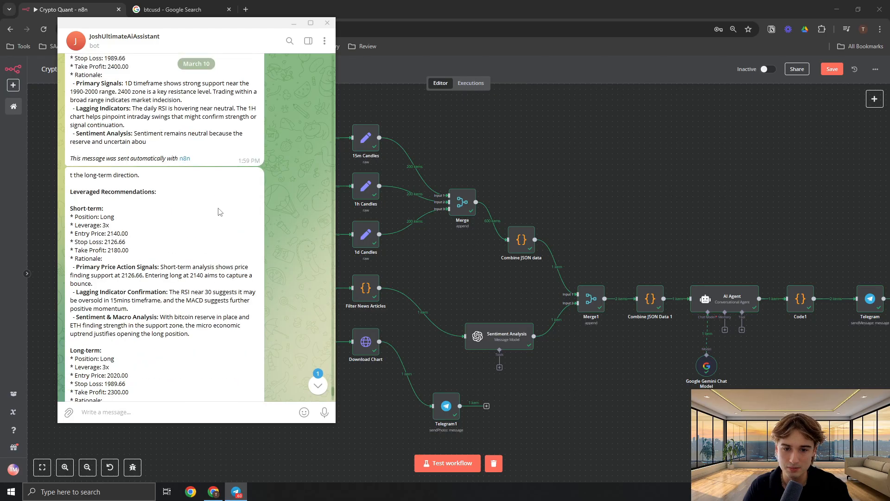
pyautogui.moveTo(75, 150); pyautogui.dragTo(155, 153)
pyautogui.click(158, 153)
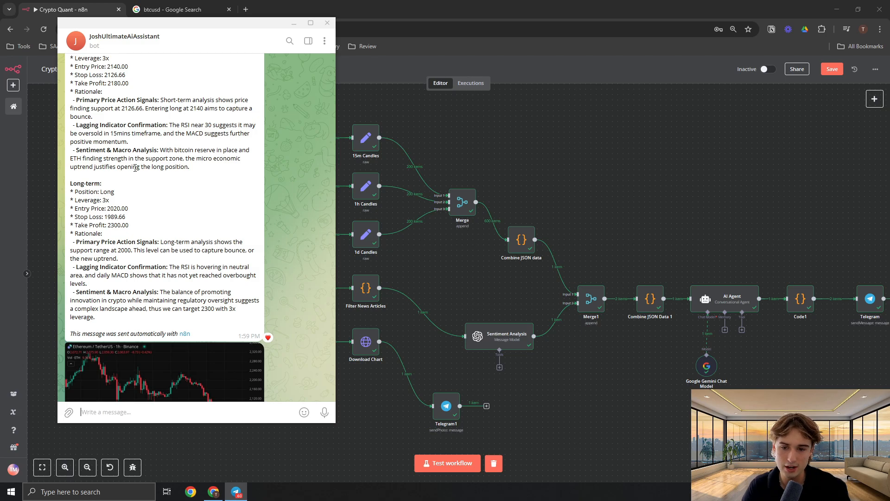
pyautogui.moveTo(119, 175); pyautogui.dragTo(184, 170)
pyautogui.click(201, 175)
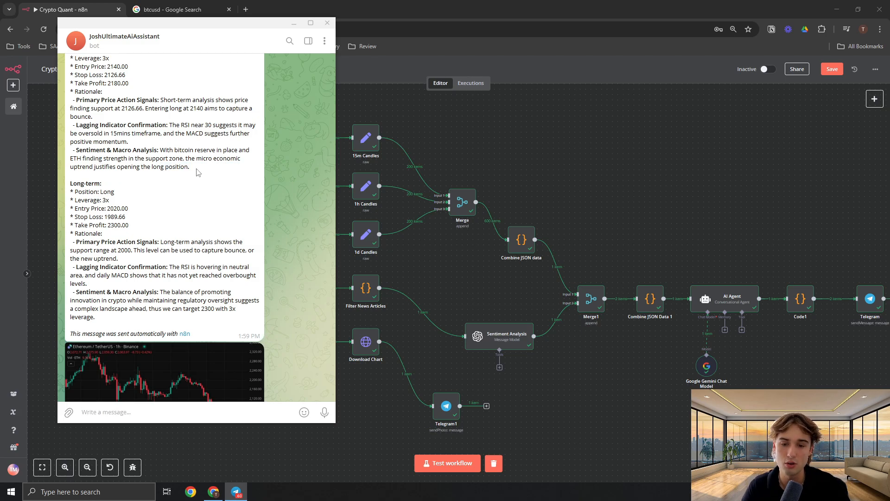
# Step: Examine the long-term leveraged recommendation's trade levels and rationale, along with the Ethereum chart sent below it
pyautogui.scroll(3, 177, 162)
pyautogui.scroll(-3, 162, 146)
pyautogui.scroll(-3, 169, 152)
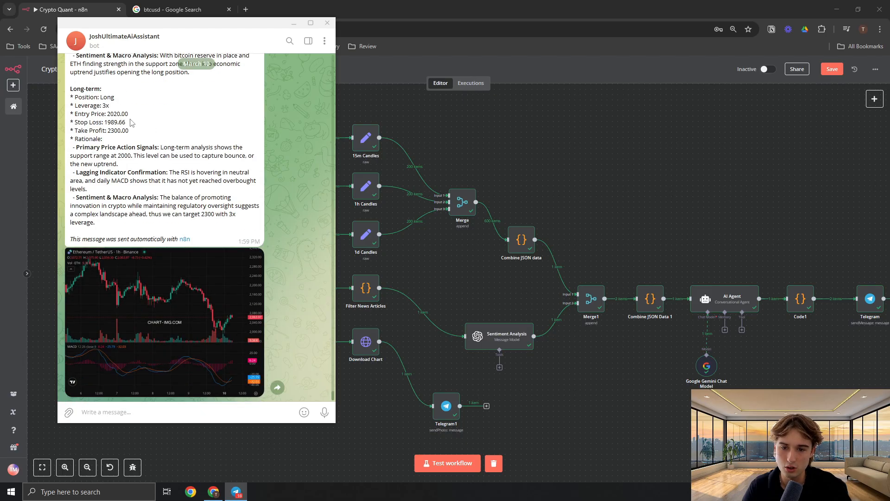
pyautogui.scroll(1, 111, 116)
pyautogui.doubleClick(115, 139)
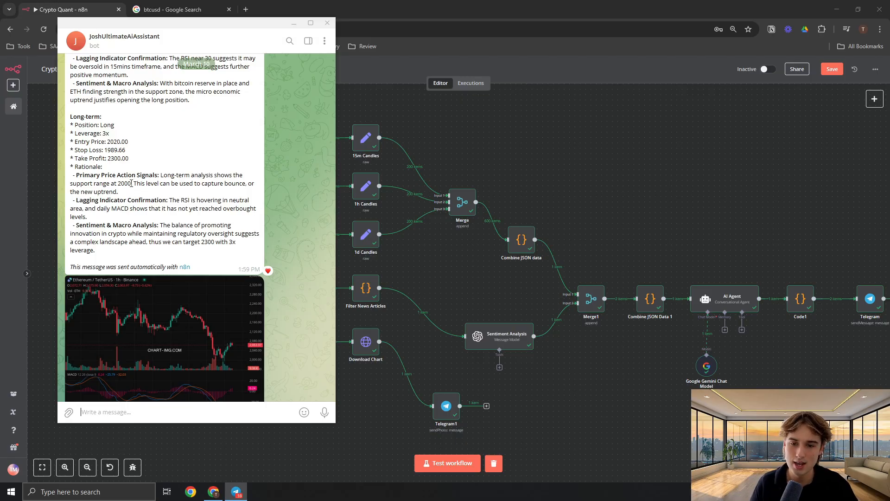
pyautogui.scroll(-1, 97, 188)
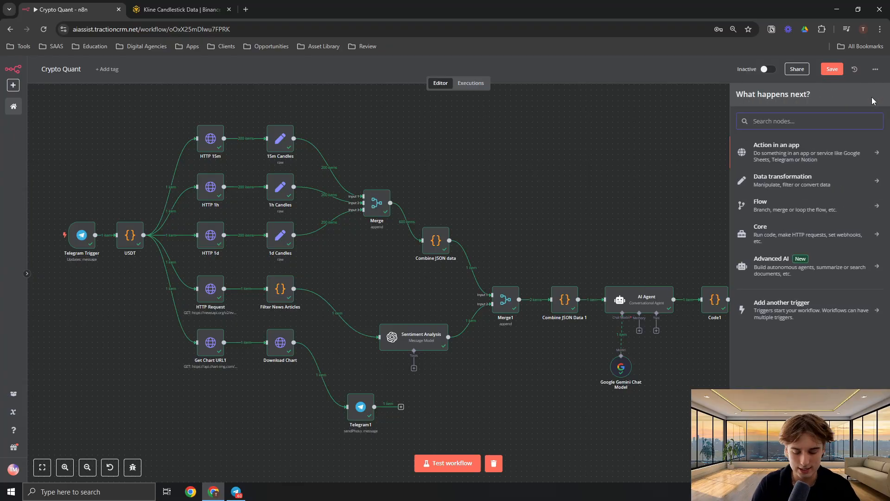
# Step: Search the node library for Telegram and browse its available chat, file and message actions
pyautogui.write('tele')
pyautogui.click(754, 146)
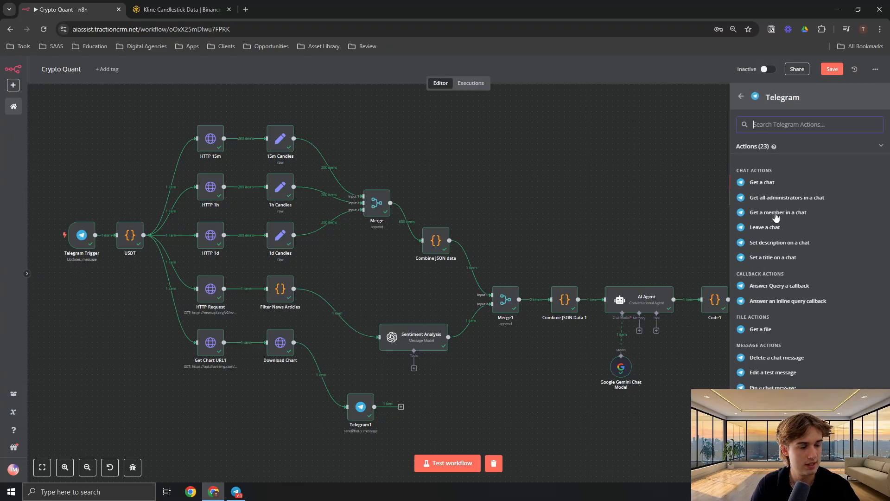
pyautogui.scroll(-2, 777, 249)
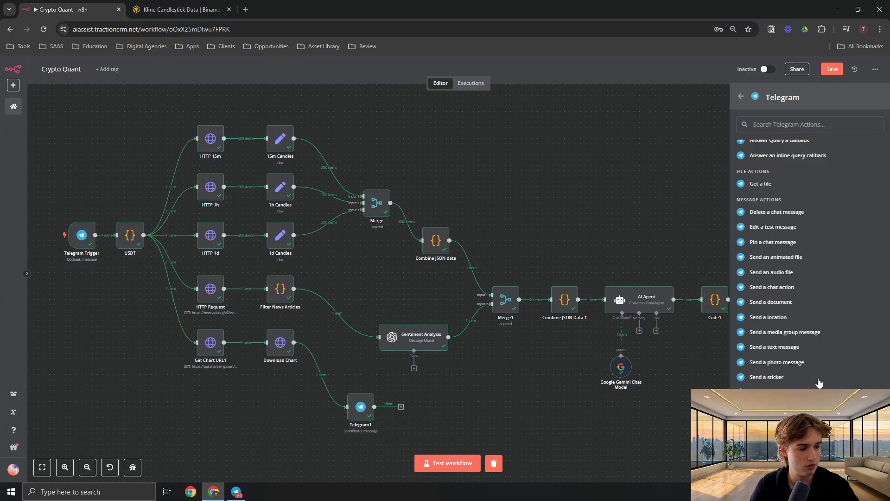
pyautogui.scroll(-3, 819, 383)
pyautogui.click(626, 116)
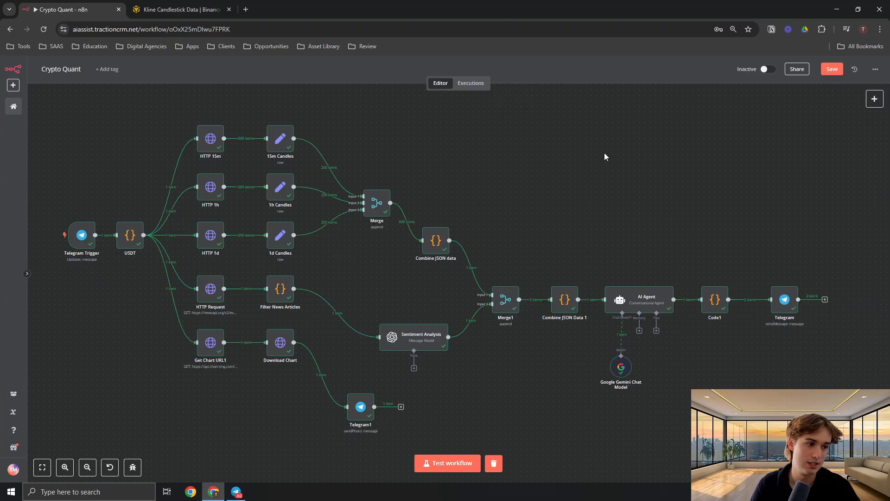
# Step: Search the node library for the Code node and close the list without adding it
pyautogui.moveTo(113, 146); pyautogui.dragTo(137, 144)
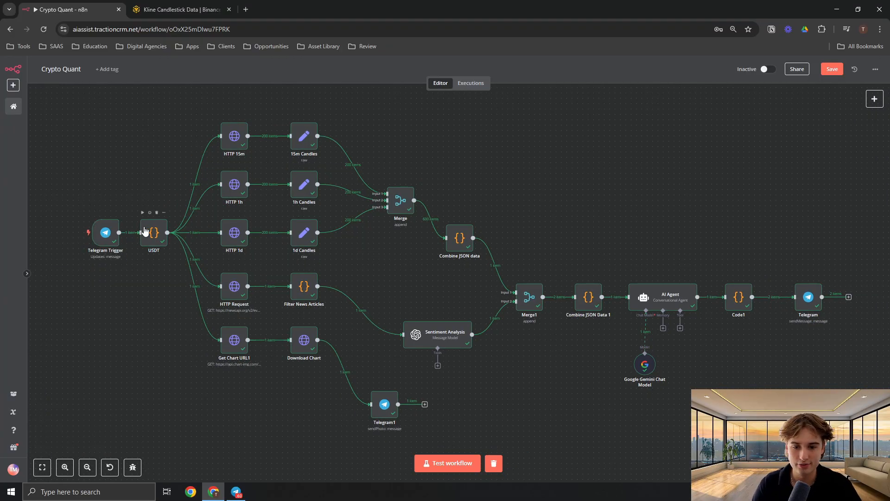
pyautogui.click(874, 98)
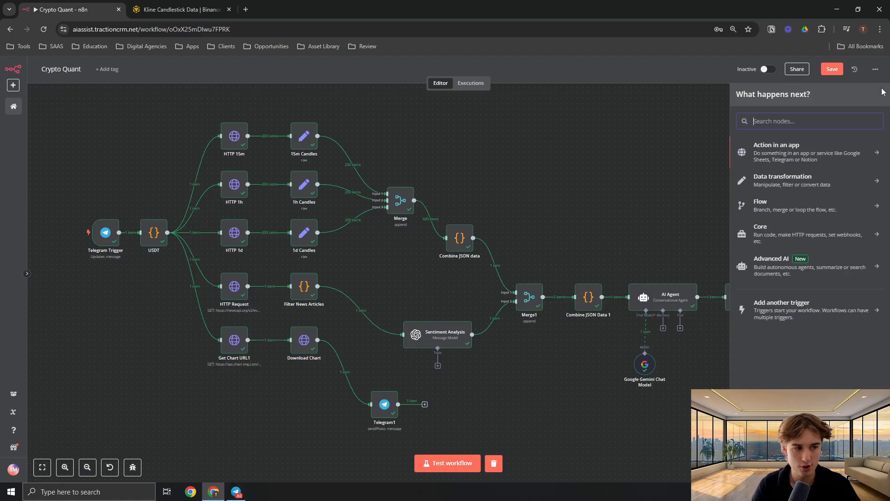
pyautogui.write('code')
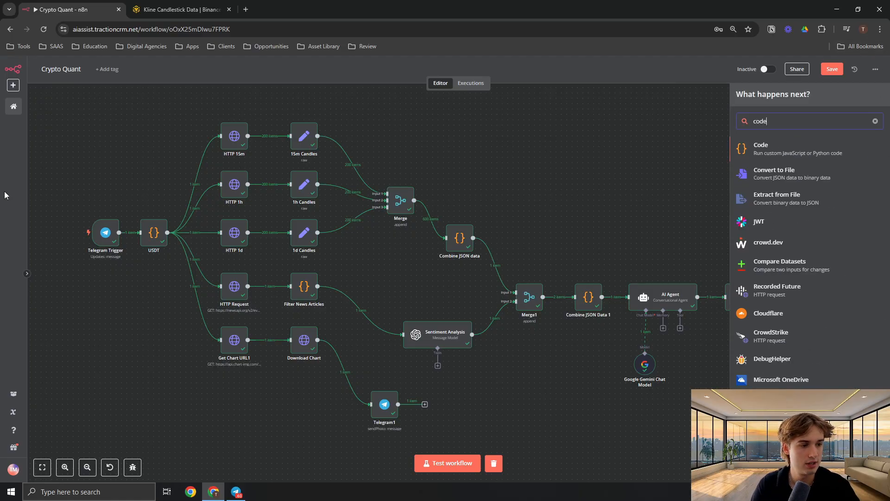
pyautogui.click(134, 122)
# Step: Open the USDT code node and read its JavaScript, including in the enlarged code editor
pyautogui.doubleClick(155, 235)
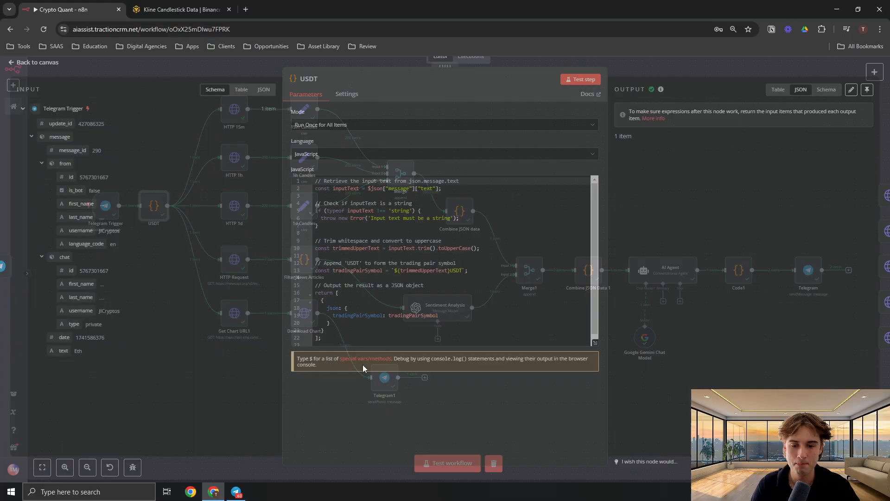
pyautogui.click(595, 347)
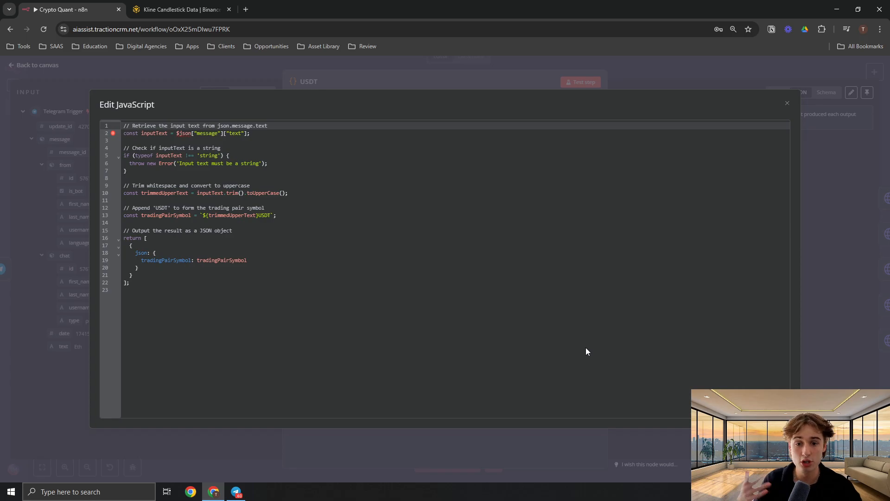
pyautogui.click(222, 72)
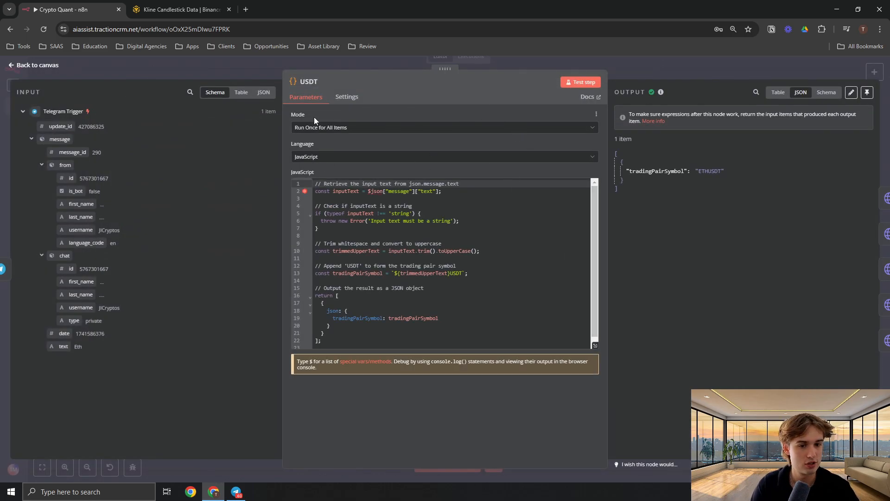
pyautogui.scroll(-1, 433, 242)
pyautogui.scroll(1, 432, 242)
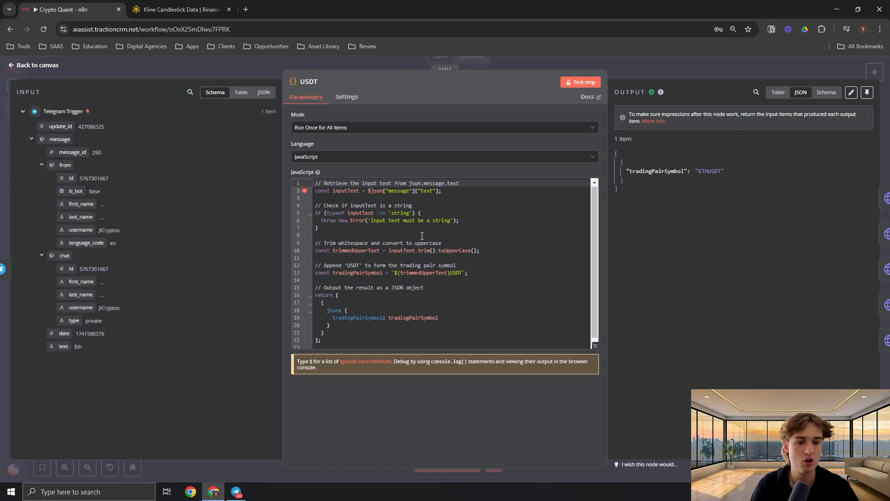
# Step: Compare the USDT node's tradingPairSymbol output with the message text received from the Telegram Trigger
pyautogui.moveTo(712, 171)
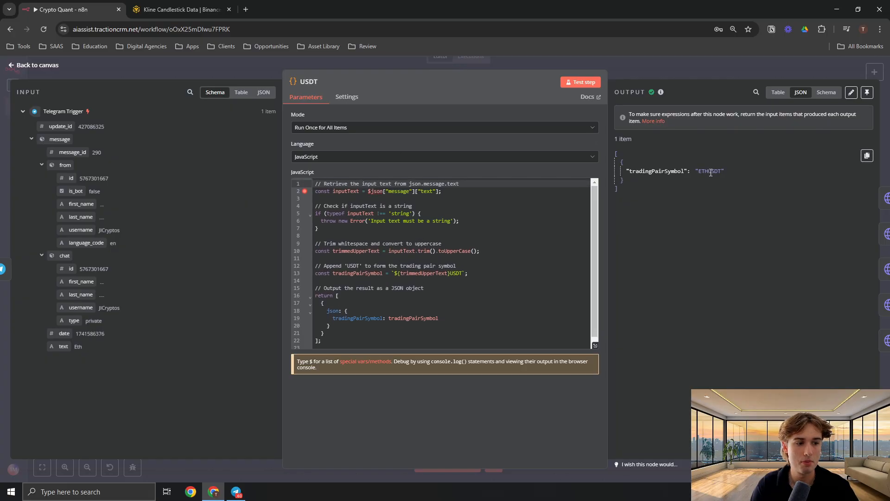
pyautogui.moveTo(709, 172)
pyautogui.mouseDown()
pyautogui.moveTo(722, 172)
pyautogui.moveTo(700, 170)
pyautogui.mouseUp()
pyautogui.click(735, 211)
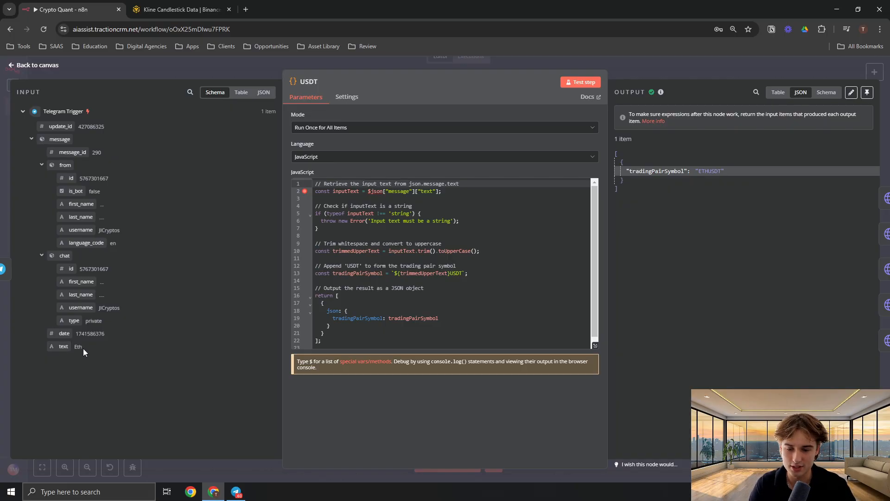
pyautogui.moveTo(83, 348); pyautogui.dragTo(74, 348)
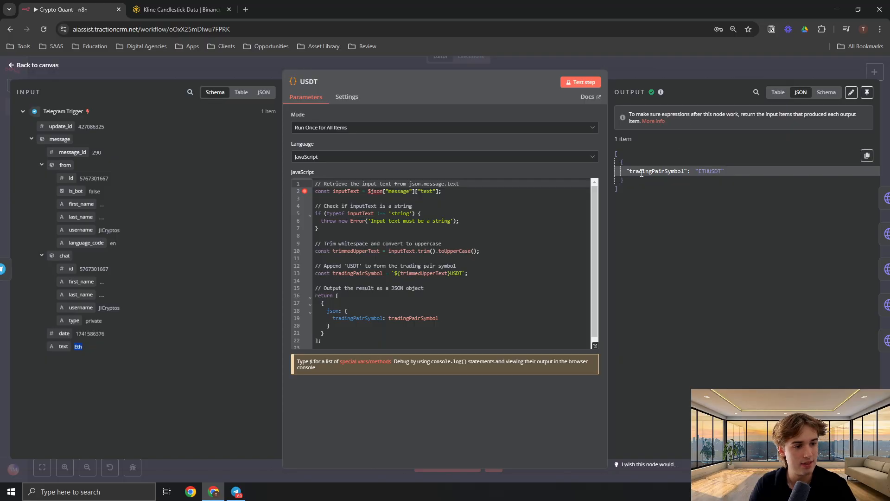
pyautogui.moveTo(696, 172); pyautogui.dragTo(722, 171)
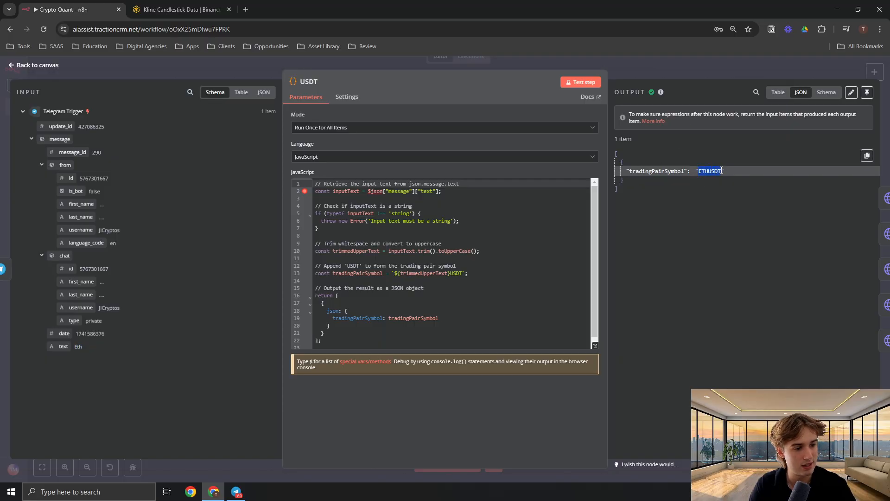
pyautogui.click(763, 181)
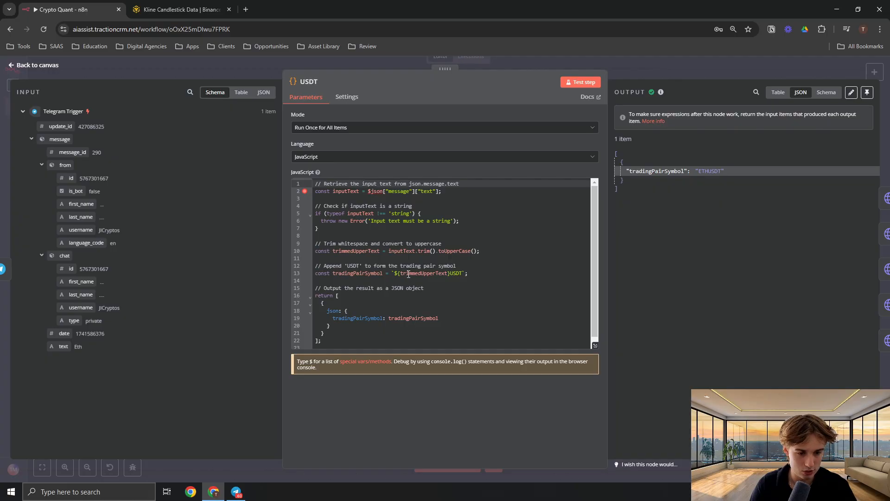
# Step: Examine the code lines that append USDT and return tradingPairSymbol as JSON, and return to the canvas
pyautogui.moveTo(450, 272); pyautogui.dragTo(463, 277)
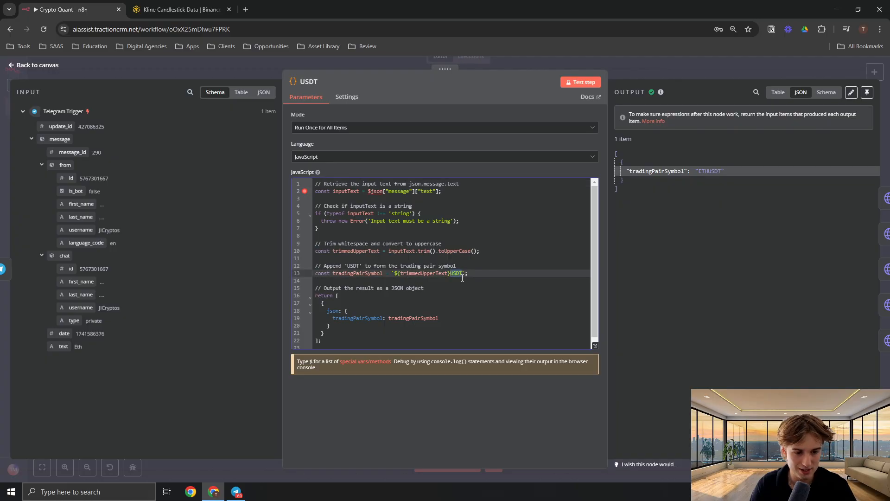
pyautogui.moveTo(356, 288); pyautogui.dragTo(424, 288)
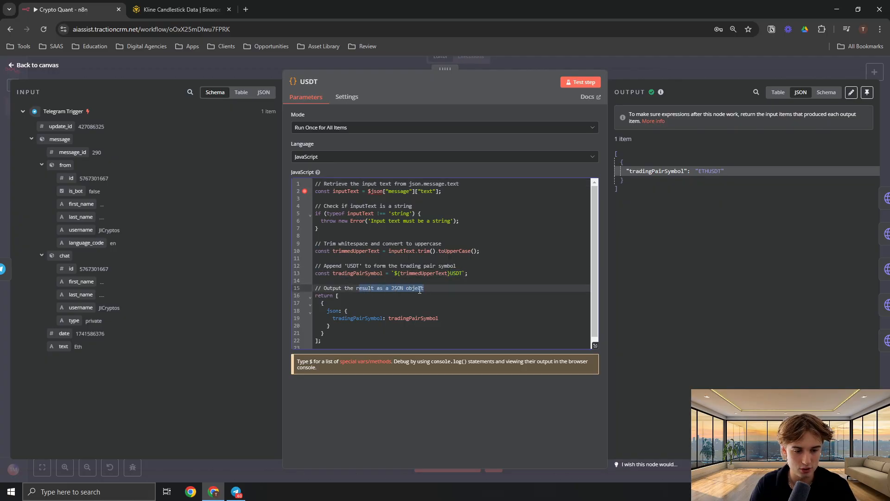
pyautogui.click(407, 288)
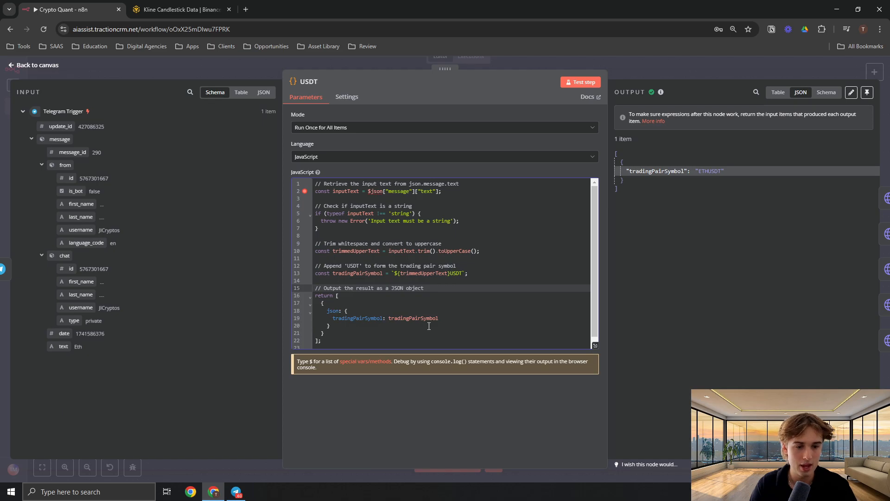
pyautogui.moveTo(386, 318); pyautogui.dragTo(435, 312)
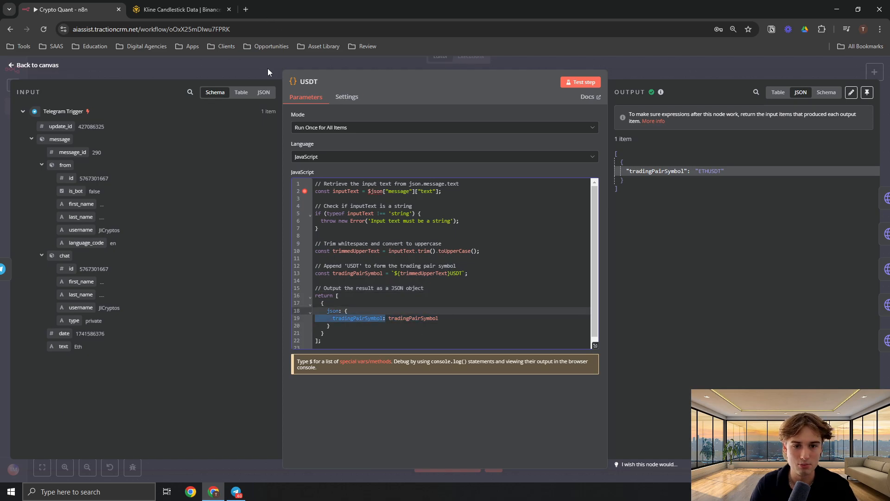
pyautogui.click(268, 69)
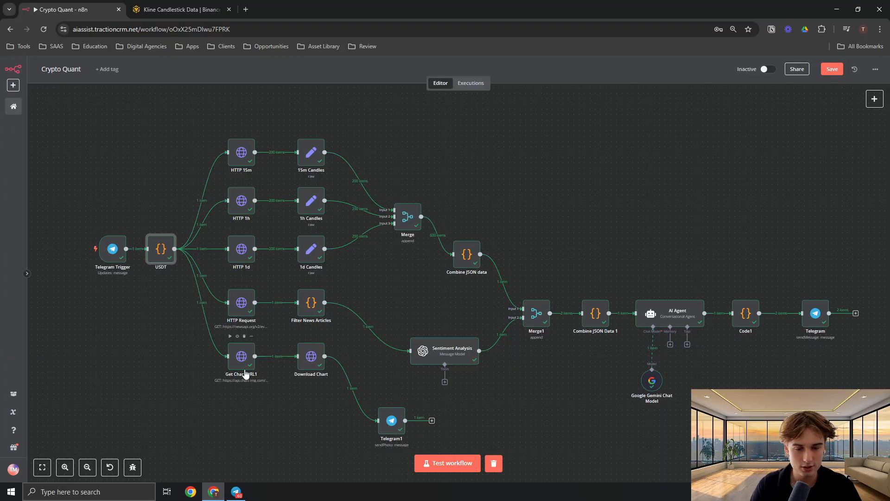
# Step: Inspect the HTTP 15m node's full URL expression and consult Binance's Kline/Candlestick Data API documentation
pyautogui.click(246, 158)
pyautogui.press('Return')
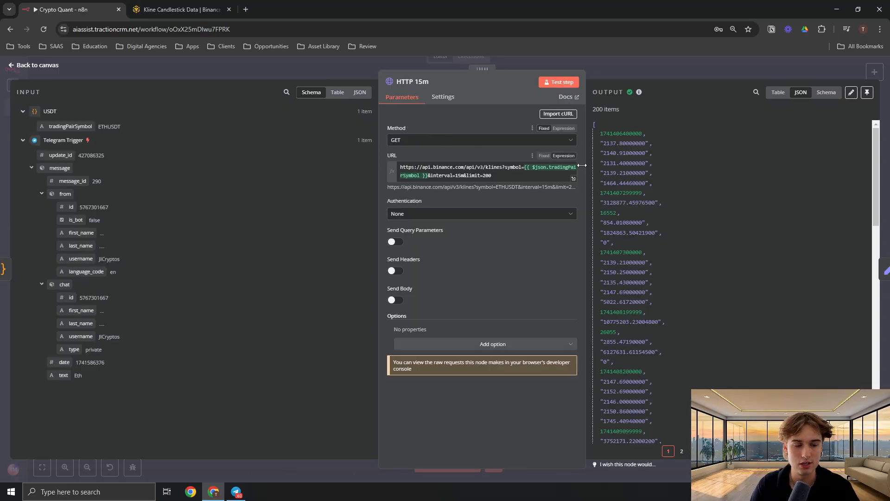
pyautogui.click(574, 179)
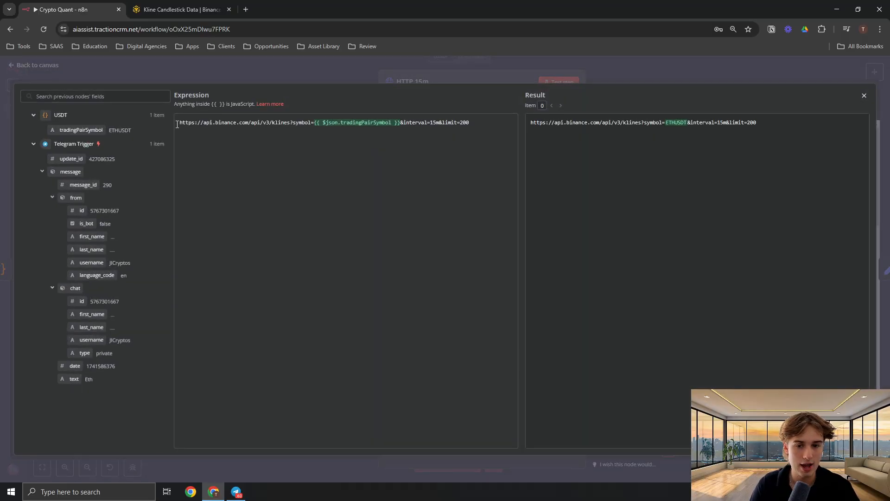
pyautogui.hotkey('ctrl', 'a')
pyautogui.click(482, 124)
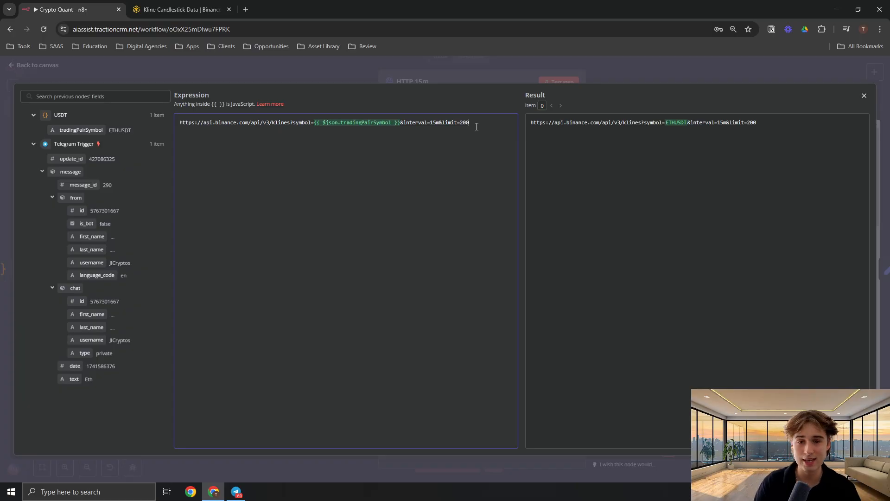
pyautogui.hotkey('ctrl', 'Tab')
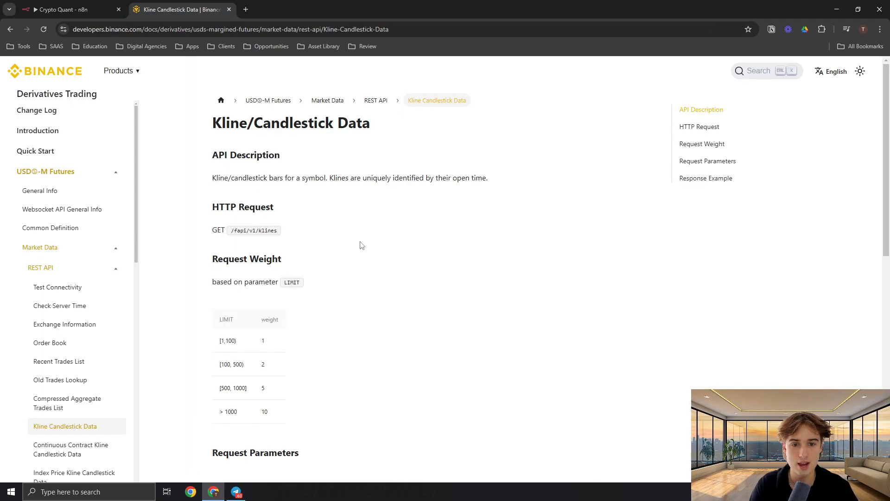
pyautogui.hotkey('ctrl', 'Tab')
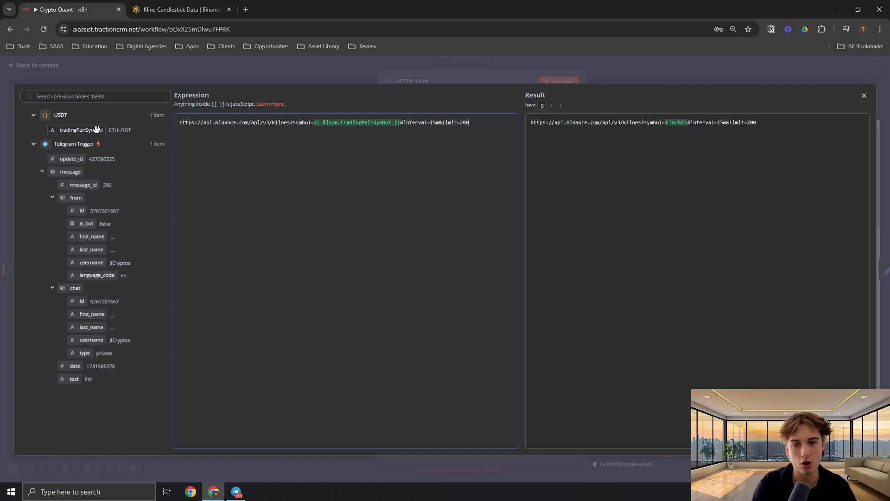
# Step: Try inserting the tradingPairSymbol field after "symbol=" in the HTTP 15m URL, undo the insertion and close the node
pyautogui.moveTo(84, 128); pyautogui.dragTo(314, 126)
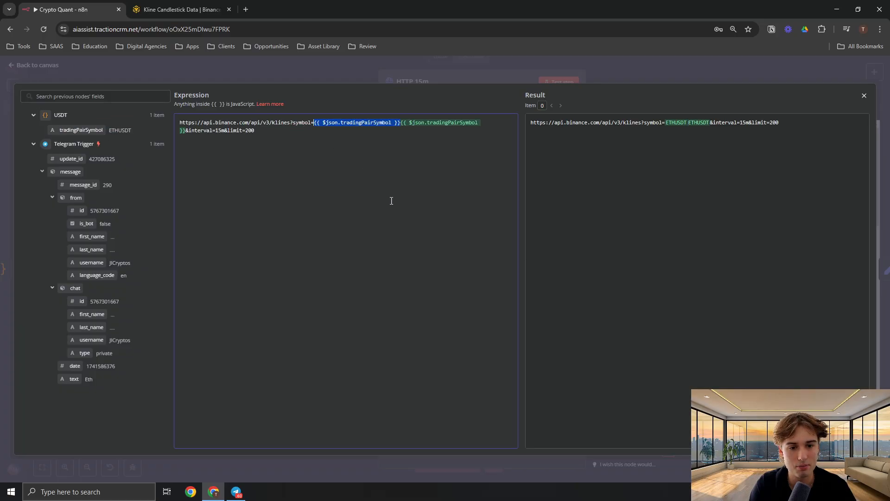
pyautogui.hotkey('ctrl', 'z')
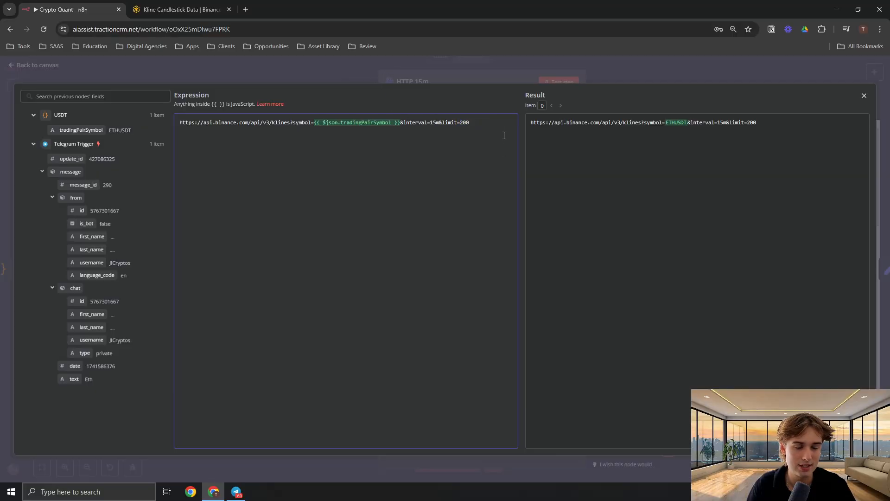
pyautogui.hotkey('ctrl', 'a')
pyautogui.click(345, 72)
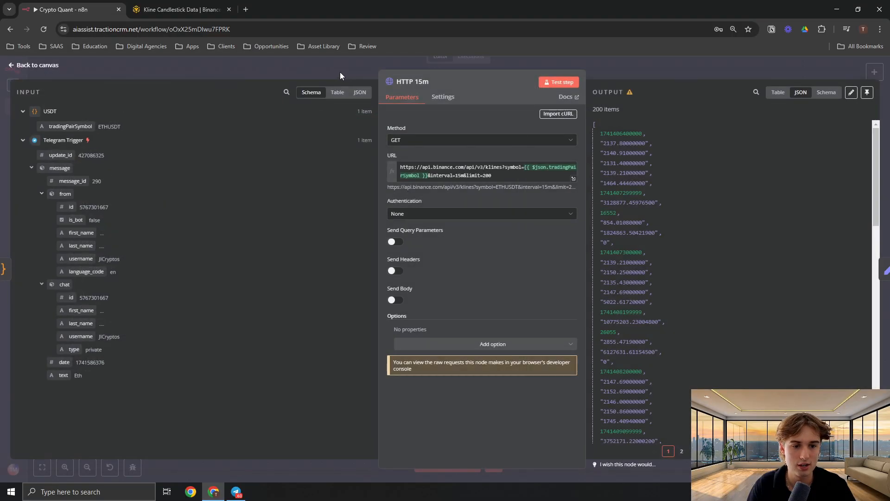
pyautogui.click(340, 74)
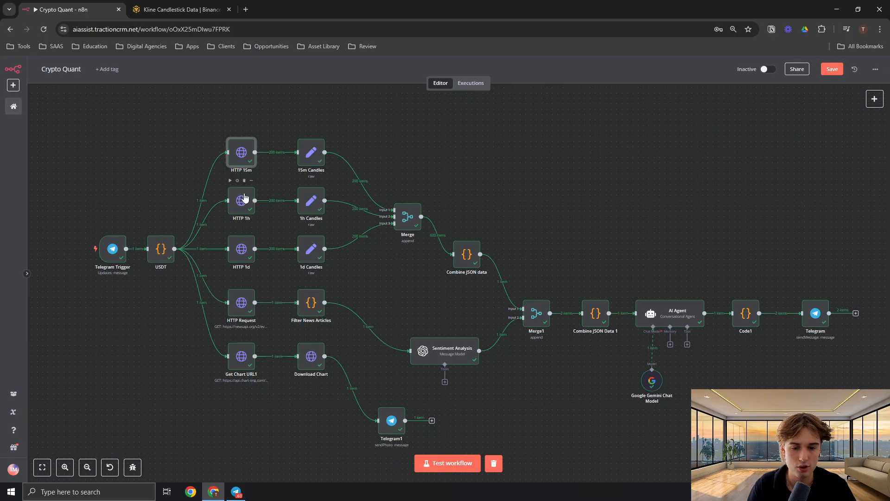
# Step: Review the interval and limit parameters in the HTTP 1h node's full URL expression, and return to the canvas
pyautogui.doubleClick(243, 199)
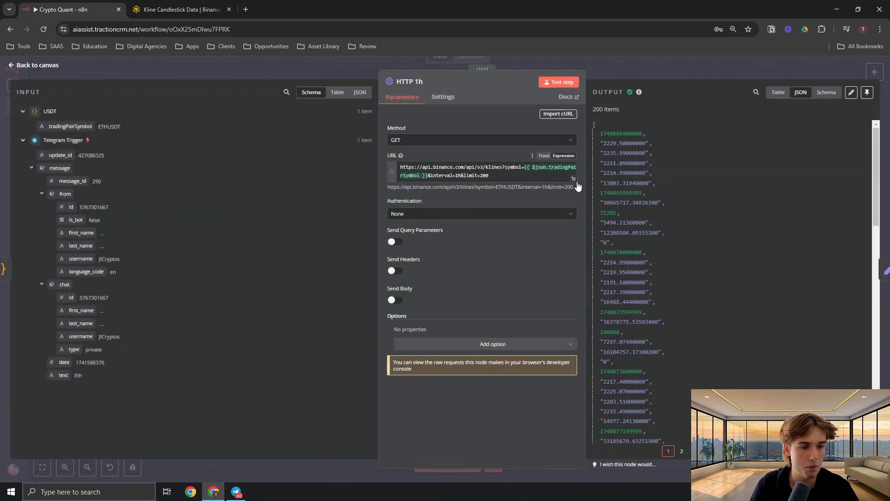
pyautogui.click(574, 179)
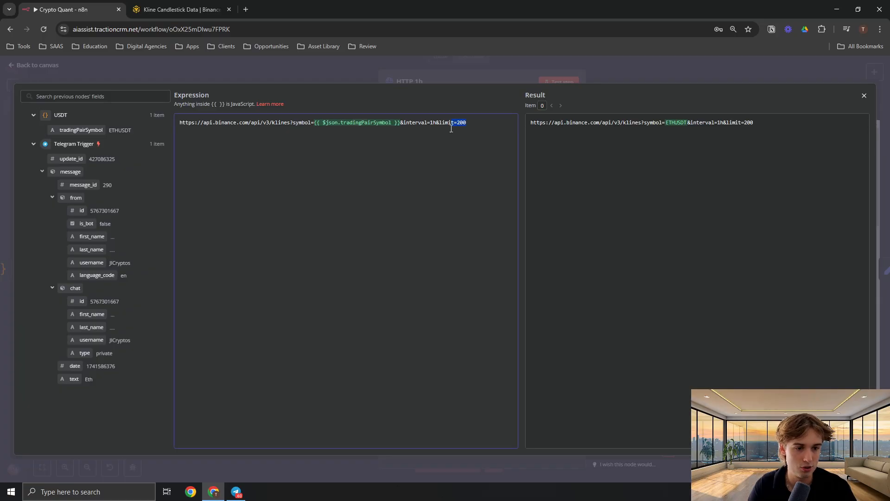
pyautogui.press('Escape')
pyautogui.press('Escape')
# Step: Open the HTTP 1d node's full URL expression and examine its interval parameter and resolved trading pair symbol
pyautogui.doubleClick(275, 260)
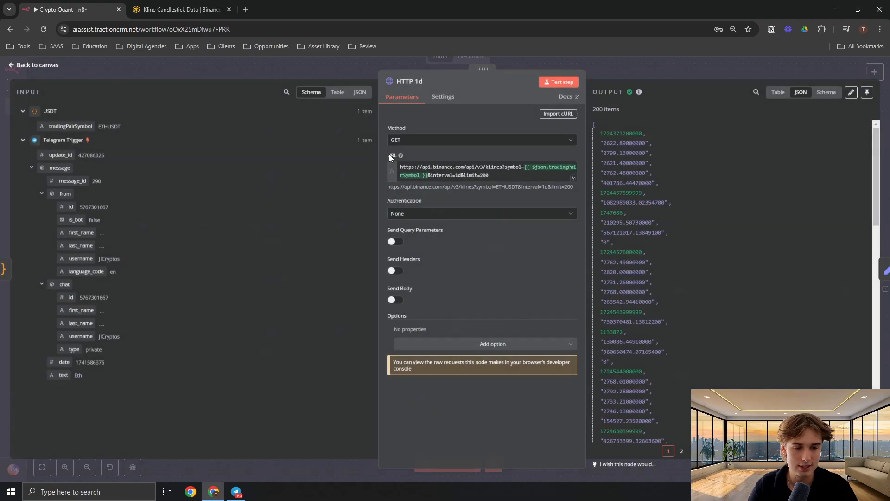
pyautogui.click(574, 178)
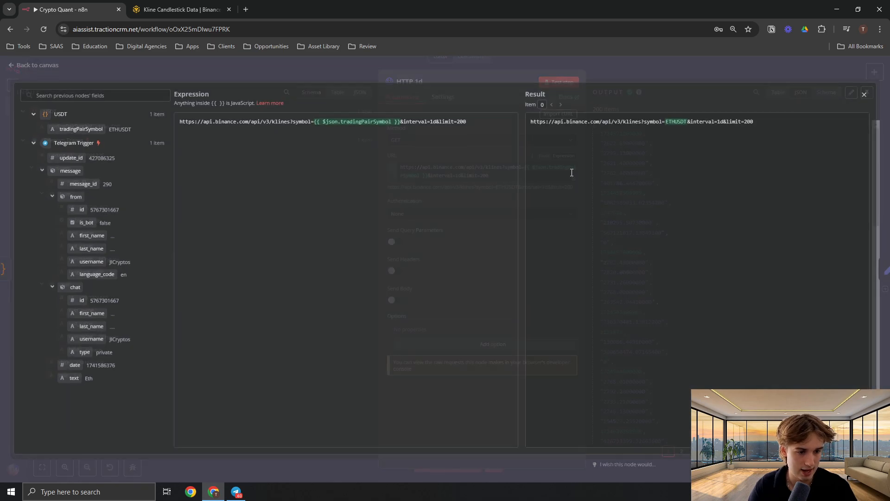
pyautogui.click(438, 123)
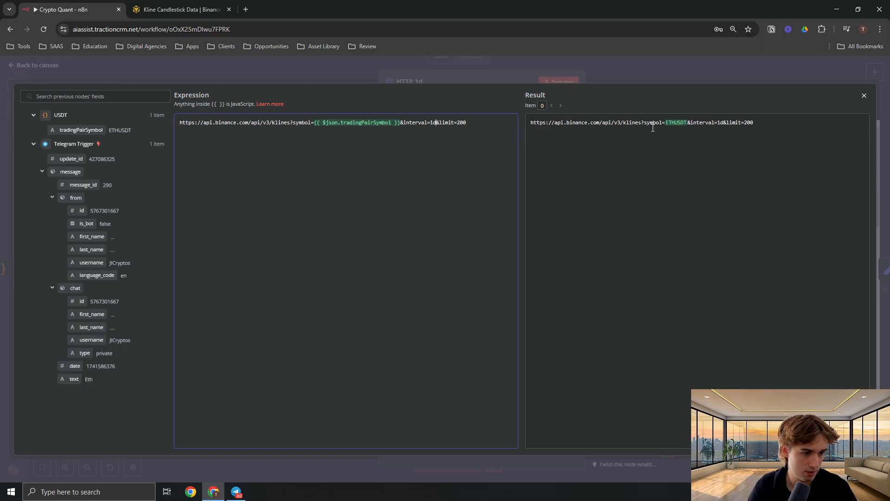
pyautogui.moveTo(673, 123); pyautogui.dragTo(688, 122)
pyautogui.click(759, 148)
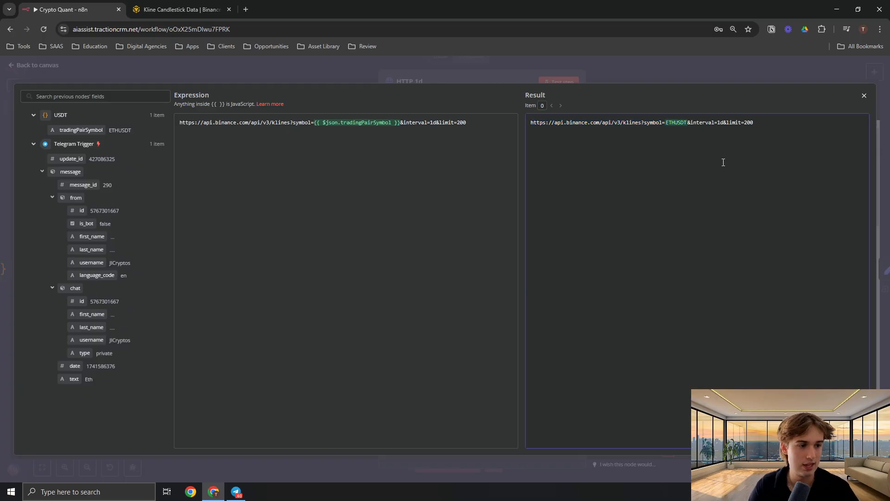
# Step: Leave the HTTP 1d URL expression, inspect the returned candlestick items in the node's output, and return to the canvas
pyautogui.press('Escape')
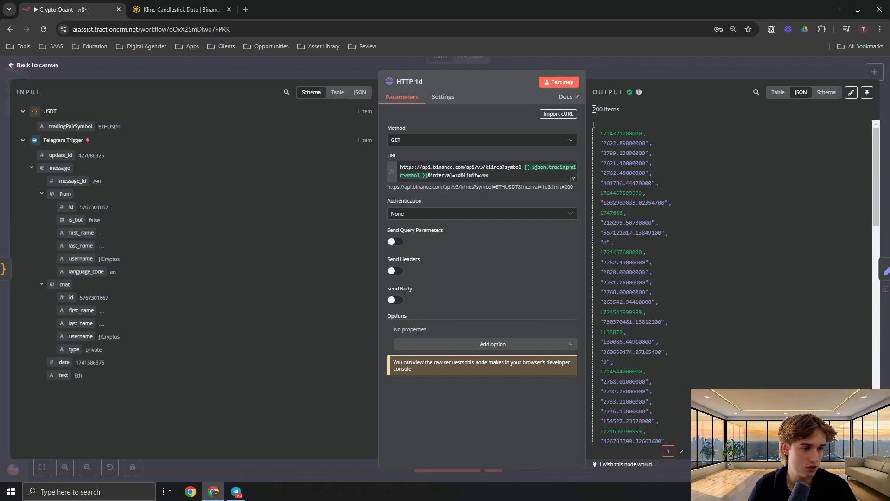
pyautogui.moveTo(598, 128); pyautogui.dragTo(594, 109)
pyautogui.click(611, 145)
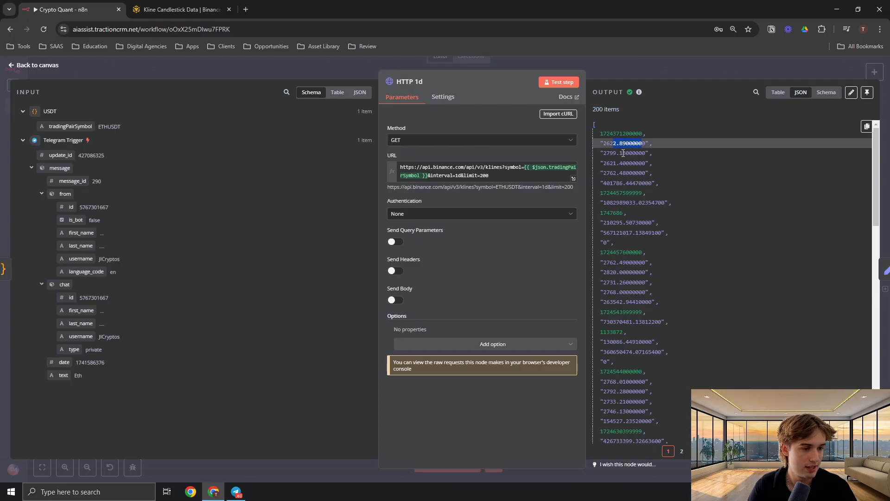
pyautogui.click(349, 62)
# Step: Open the HTTP 15m node and examine the values of the first candle in its JSON output
pyautogui.doubleClick(272, 155)
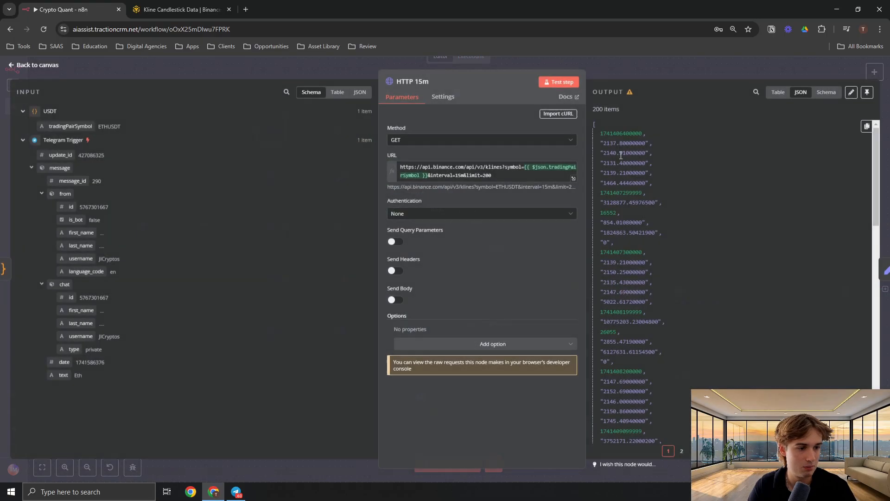
pyautogui.click(604, 142)
pyautogui.click(601, 163)
pyautogui.moveTo(622, 173)
pyautogui.mouseDown()
pyautogui.moveTo(642, 173)
pyautogui.moveTo(629, 184)
pyautogui.mouseUp()
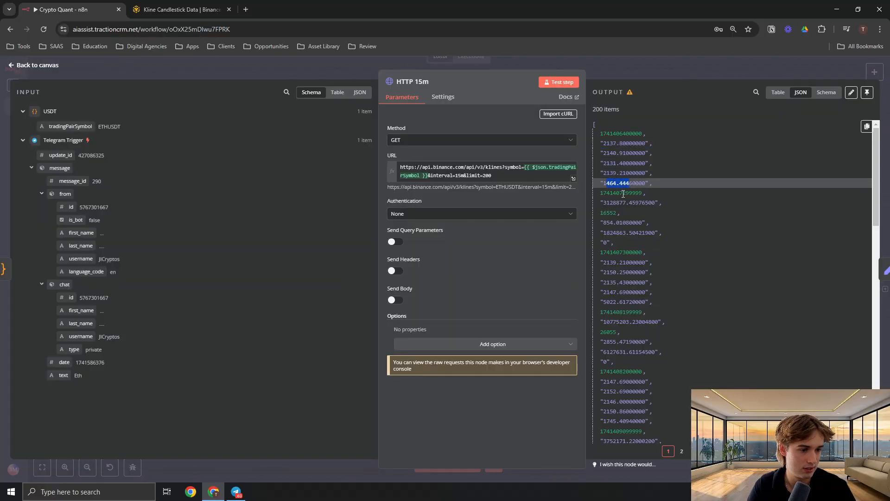
pyautogui.moveTo(604, 214); pyautogui.dragTo(634, 225)
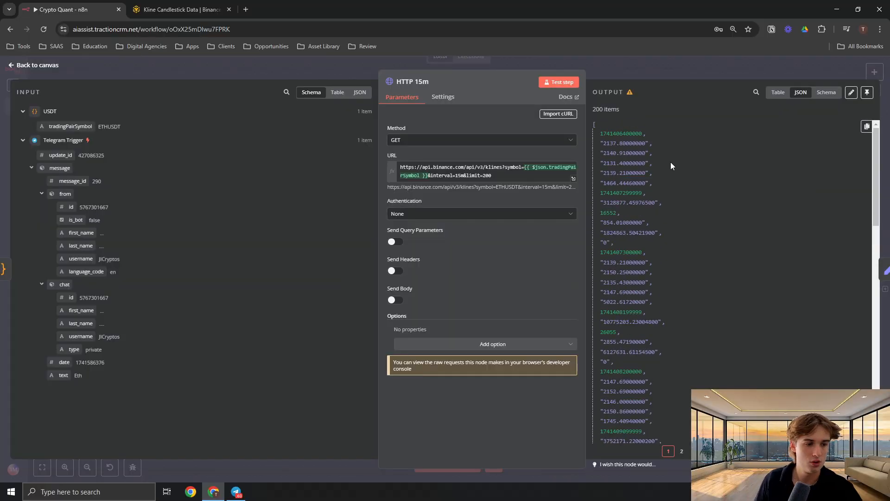
pyautogui.moveTo(600, 132); pyautogui.dragTo(643, 177)
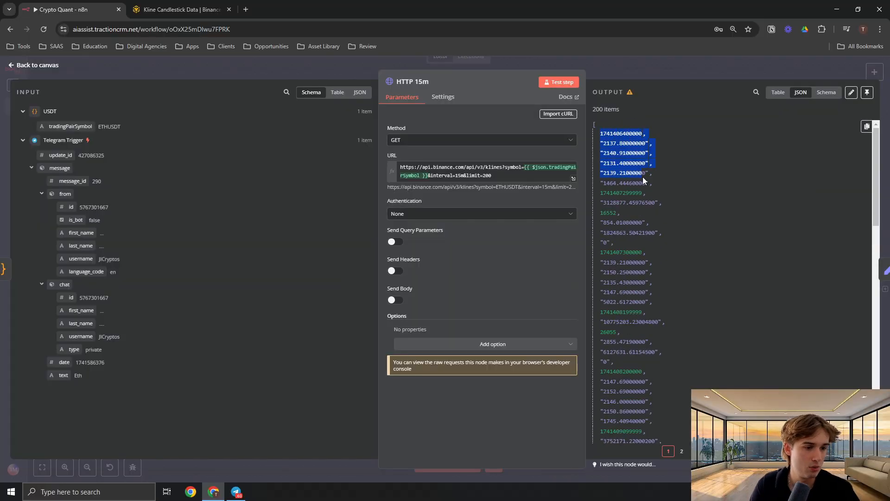
# Step: Consult the Response Example in Binance's Kline Candlestick Data documentation for the meaning of each returned value
pyautogui.click(163, 11)
pyautogui.scroll(-5, 361, 218)
pyautogui.scroll(-5, 365, 231)
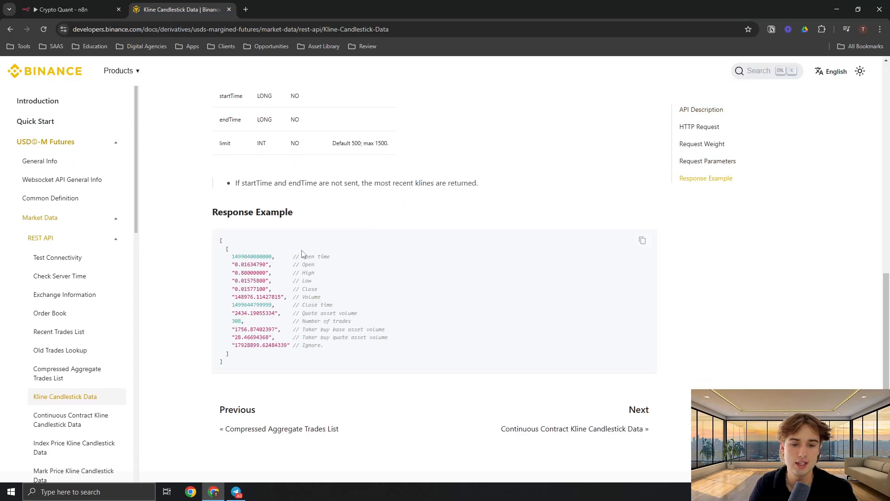
pyautogui.moveTo(247, 257); pyautogui.dragTo(258, 305)
pyautogui.moveTo(324, 305); pyautogui.dragTo(326, 313)
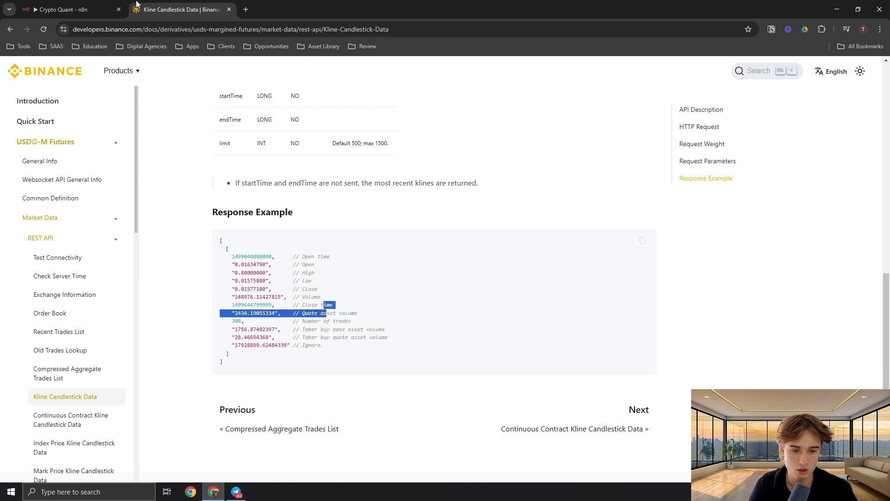
# Step: Compare the HTTP 15m node's output values with the documented candlestick fields, and close the node
pyautogui.click(100, 8)
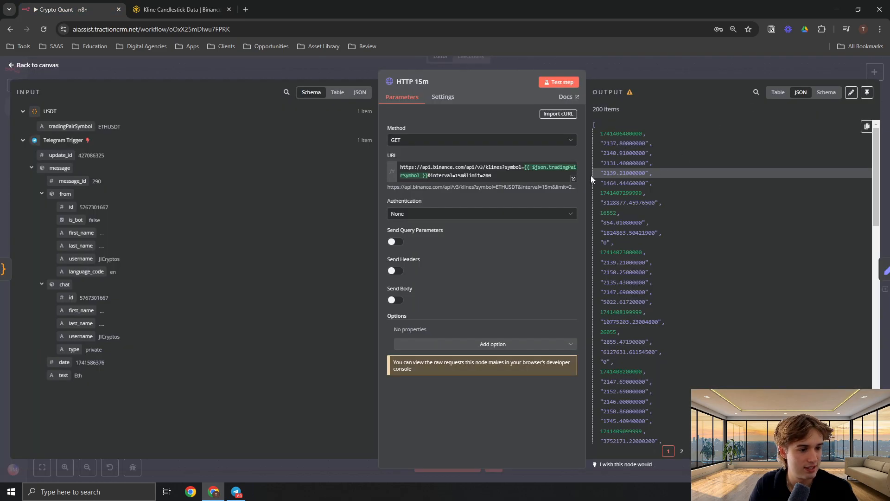
pyautogui.moveTo(162, 29); pyautogui.dragTo(167, 30)
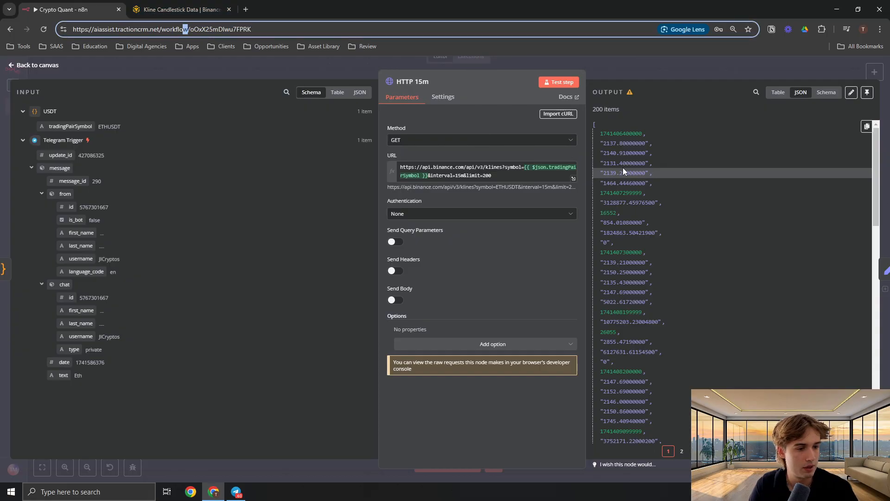
pyautogui.moveTo(624, 185); pyautogui.dragTo(624, 175)
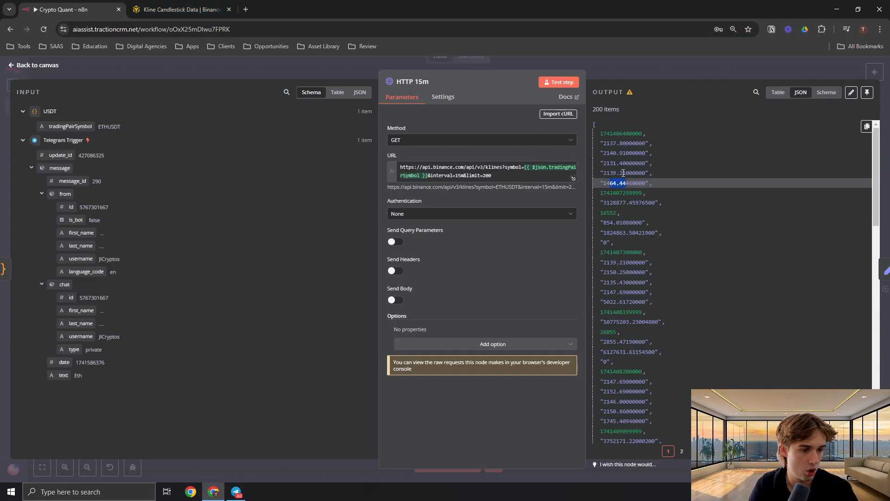
pyautogui.click(162, 10)
pyautogui.moveTo(499, 107); pyautogui.dragTo(497, 117)
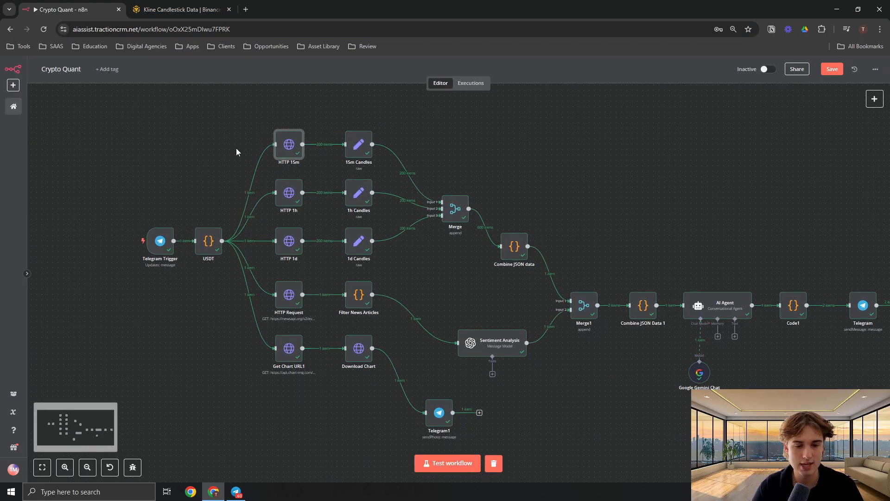
# Step: Open the HTTP Request news node and examine the total results, titles and URLs of the articles in its output
pyautogui.doubleClick(289, 297)
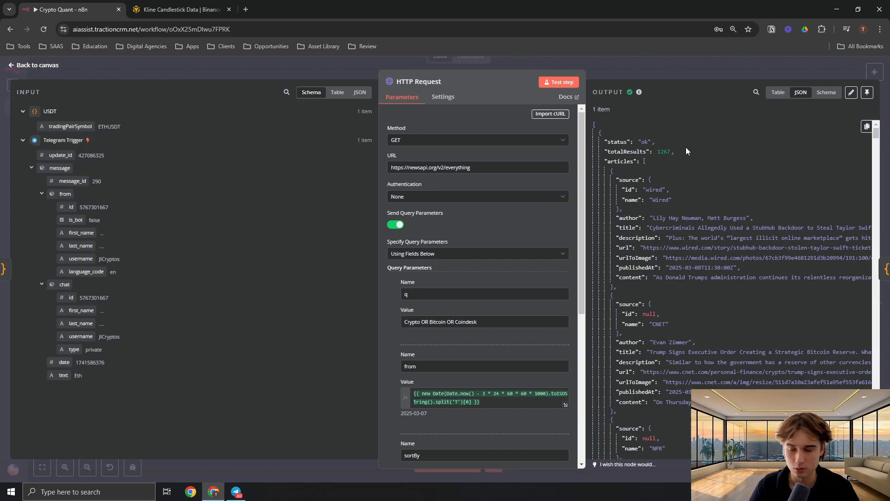
pyautogui.moveTo(657, 152); pyautogui.dragTo(671, 155)
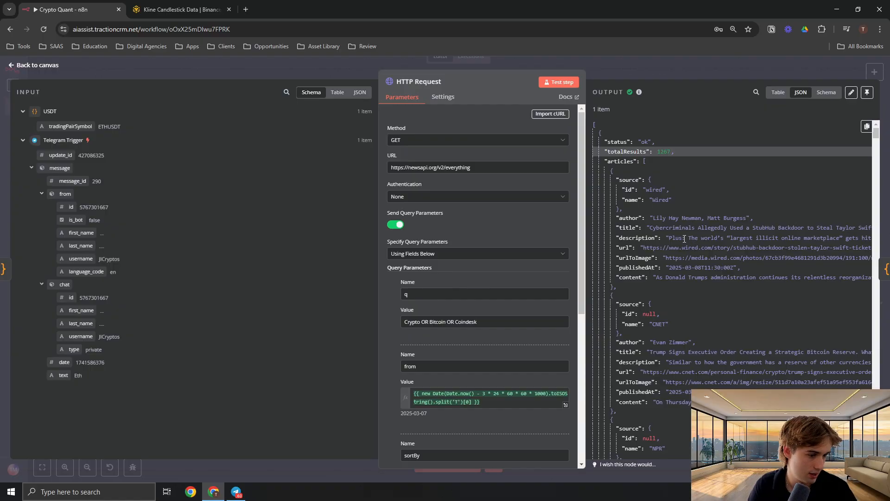
pyautogui.scroll(-5, 811, 262)
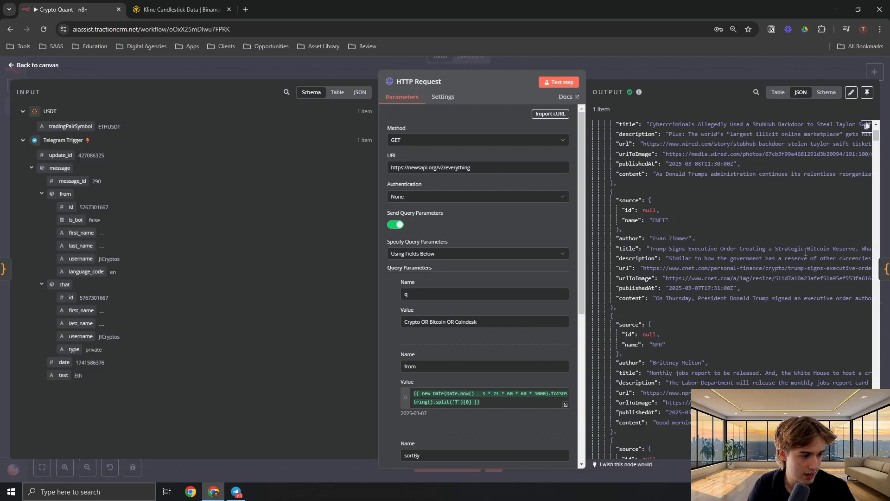
pyautogui.scroll(-7, 780, 284)
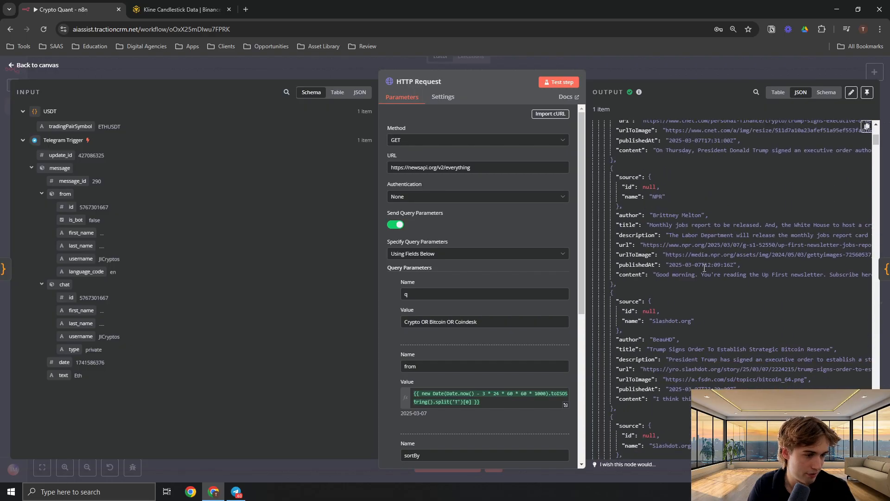
pyautogui.moveTo(772, 213); pyautogui.dragTo(830, 211)
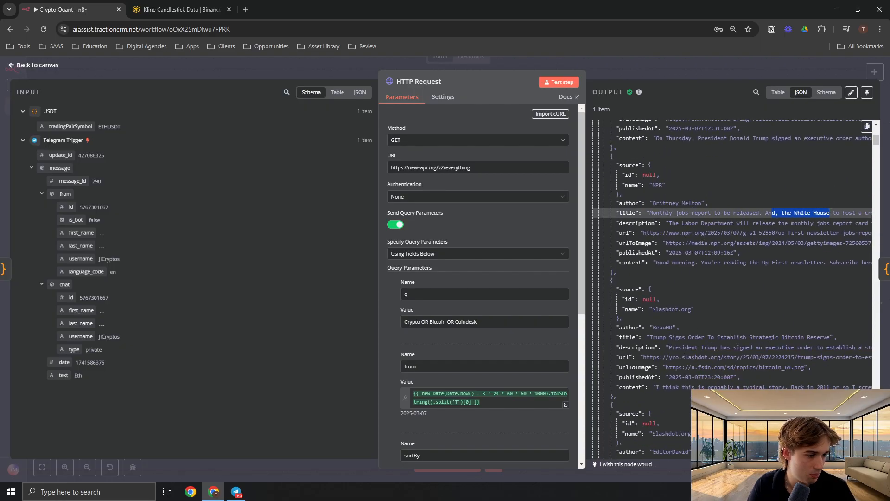
pyautogui.click(719, 231)
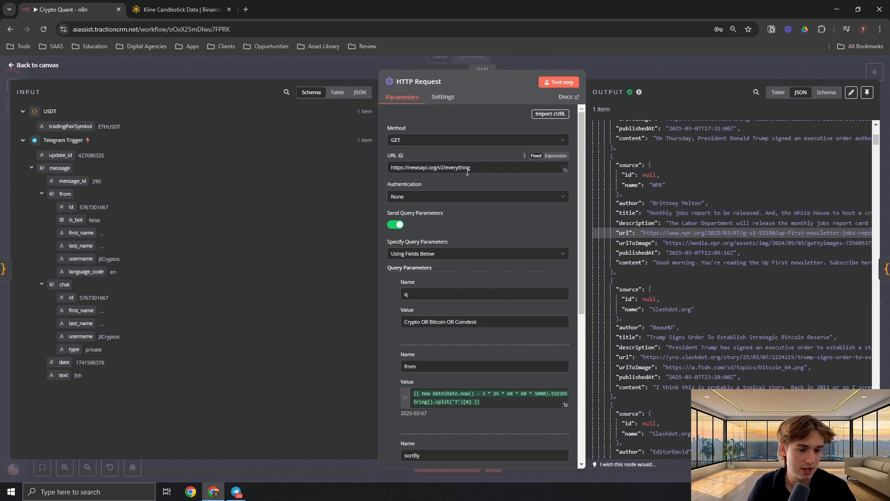
# Step: Visit newsapi.org in a new browser tab to see where an API key is obtained, and return to the n8n workflow
pyautogui.click(246, 9)
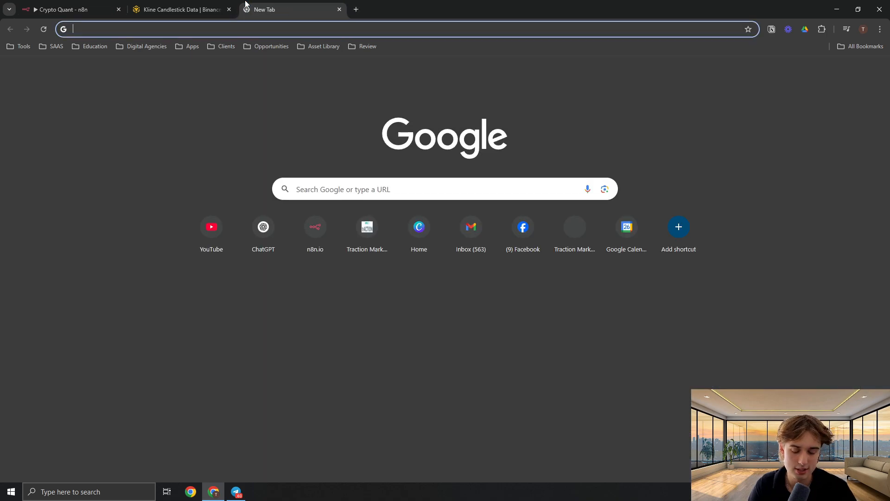
pyautogui.write('newsapi.org')
pyautogui.press('Return')
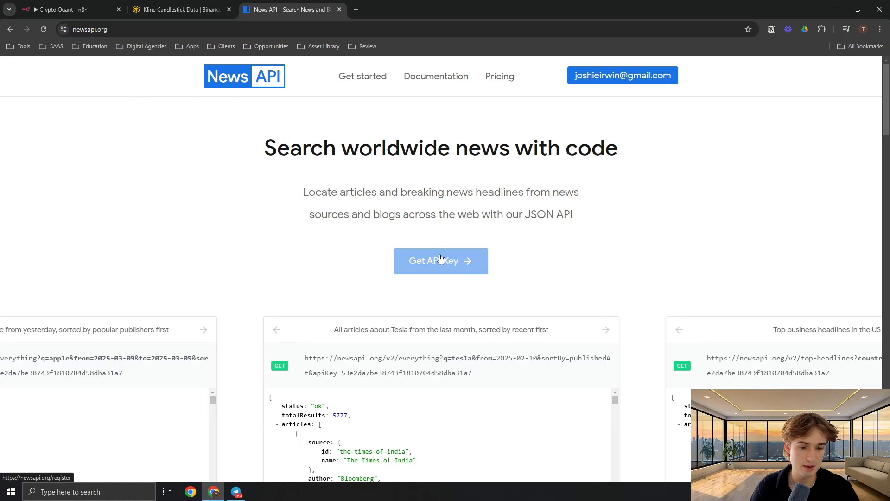
pyautogui.click(218, 10)
pyautogui.click(69, 10)
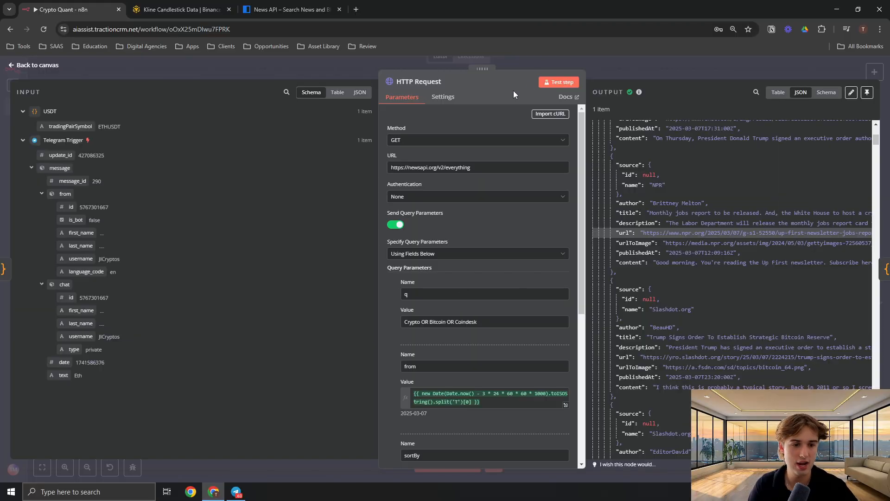
# Step: Review the HTTP Request node's GET method, News API URL, query parameter setup and the search terms of parameter q
pyautogui.click(419, 139)
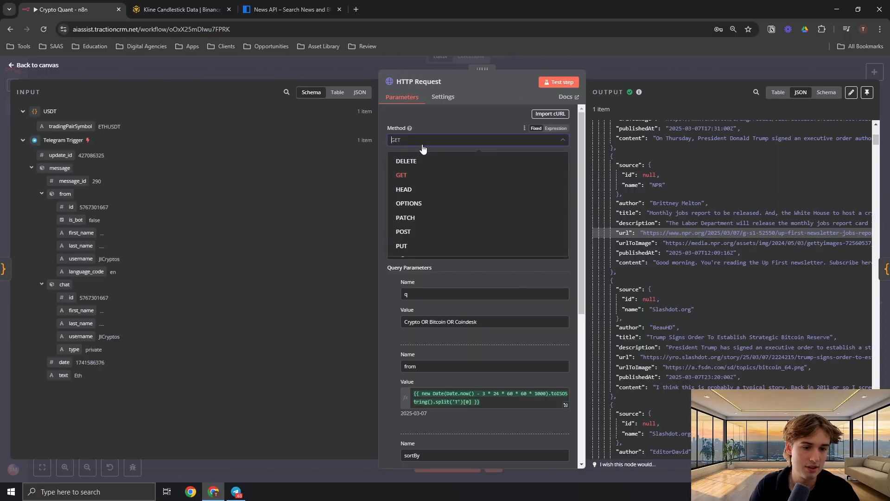
pyautogui.click(423, 178)
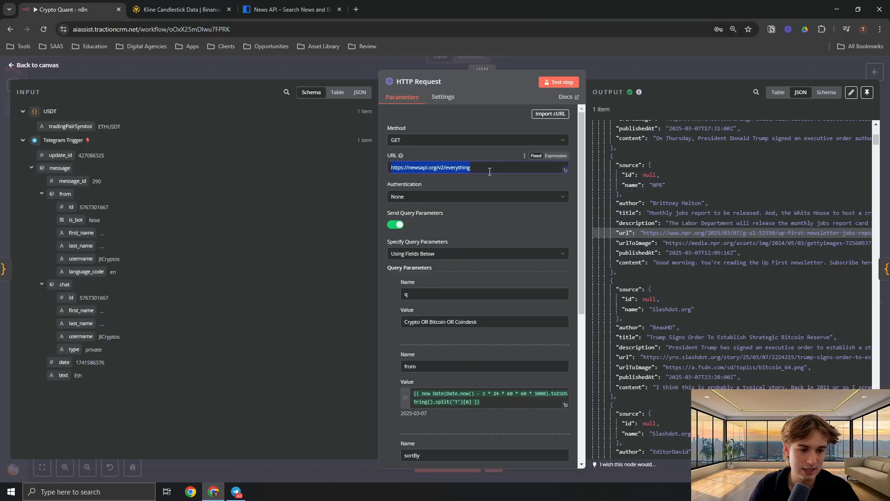
pyautogui.click(490, 172)
pyautogui.scroll(-1, 461, 145)
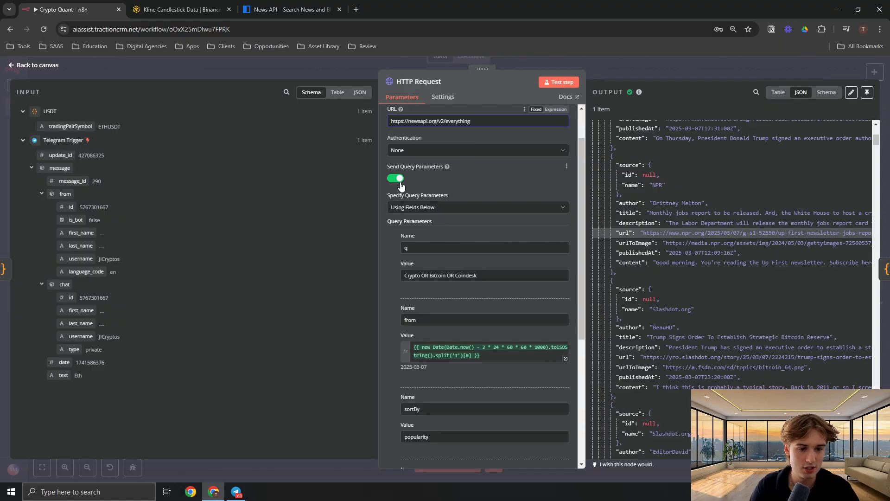
pyautogui.scroll(-1, 438, 215)
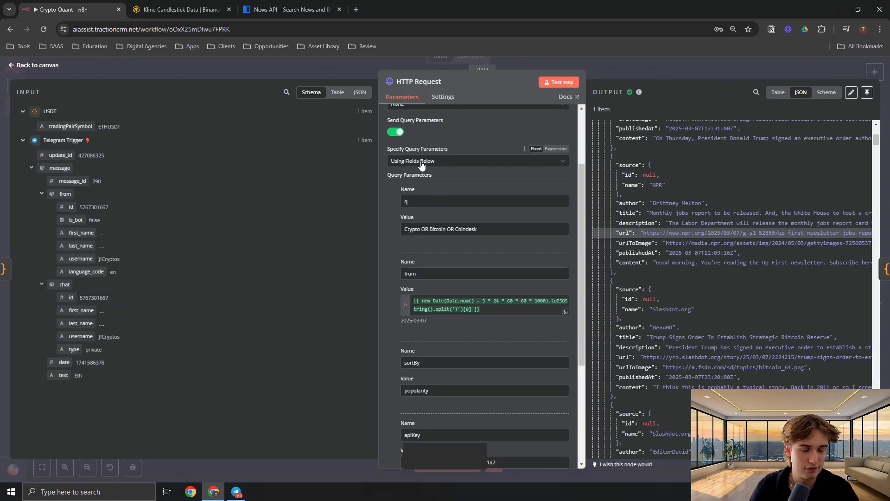
pyautogui.scroll(1, 436, 209)
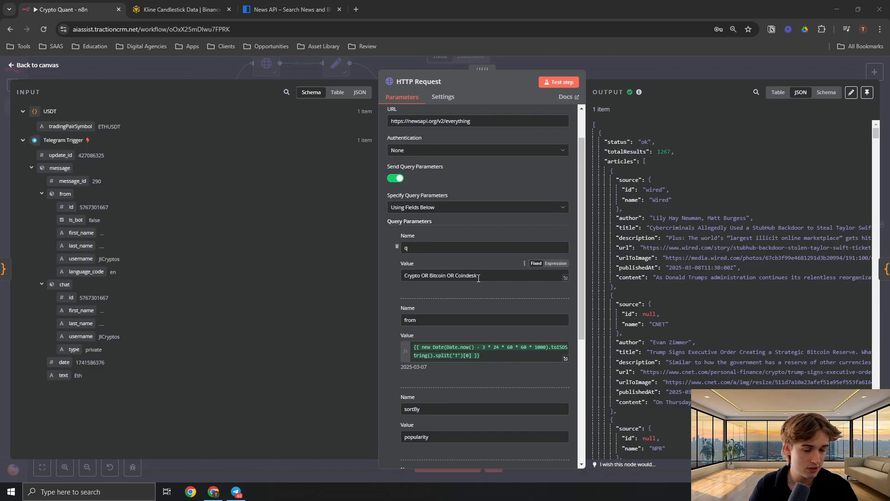
pyautogui.moveTo(479, 277); pyautogui.dragTo(402, 277)
pyautogui.click(511, 277)
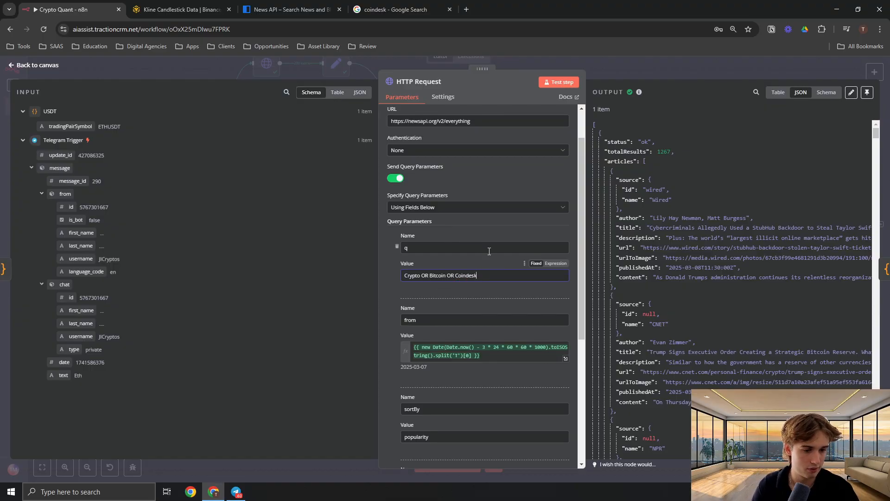
# Step: Open the full date expression of the "from" query parameter, examine its formula and resolved date, and close it
pyautogui.scroll(-2, 478, 232)
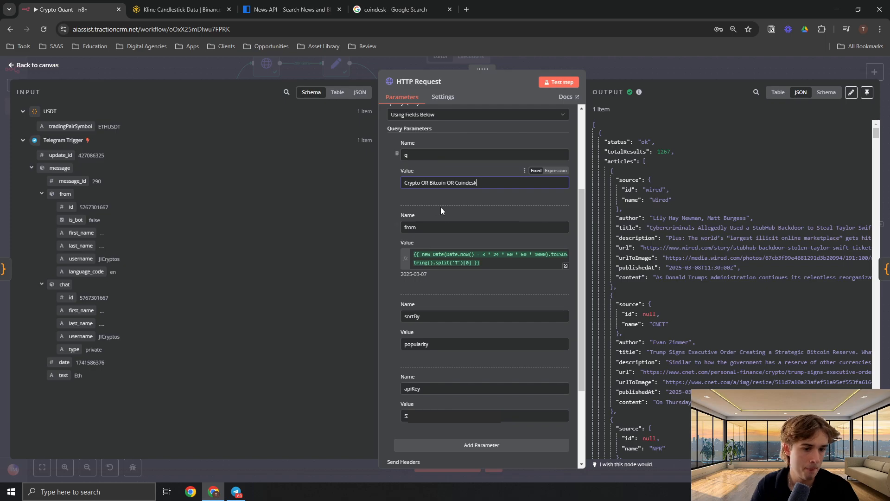
pyautogui.click(566, 266)
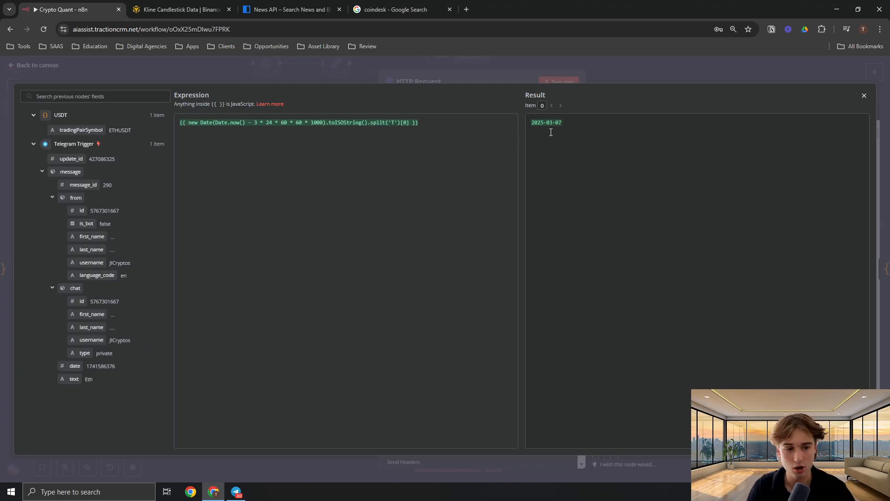
pyautogui.moveTo(565, 127); pyautogui.dragTo(559, 125)
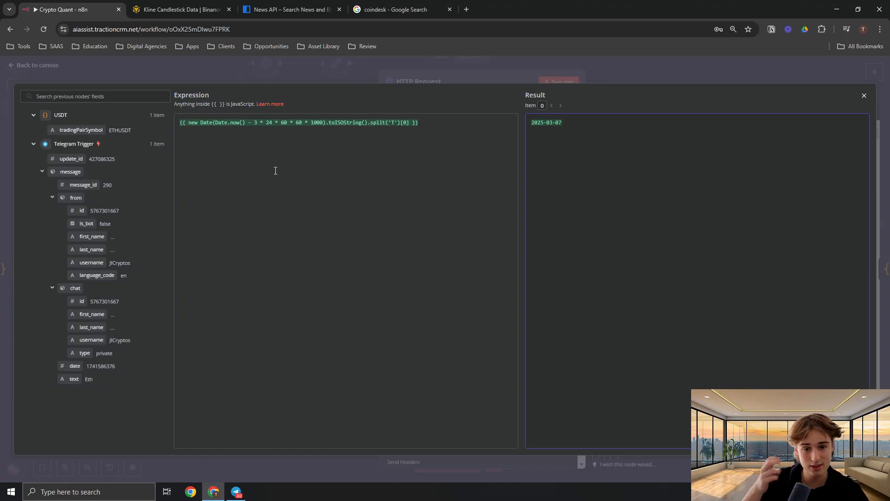
pyautogui.tripleClick(227, 129)
pyautogui.press('Right')
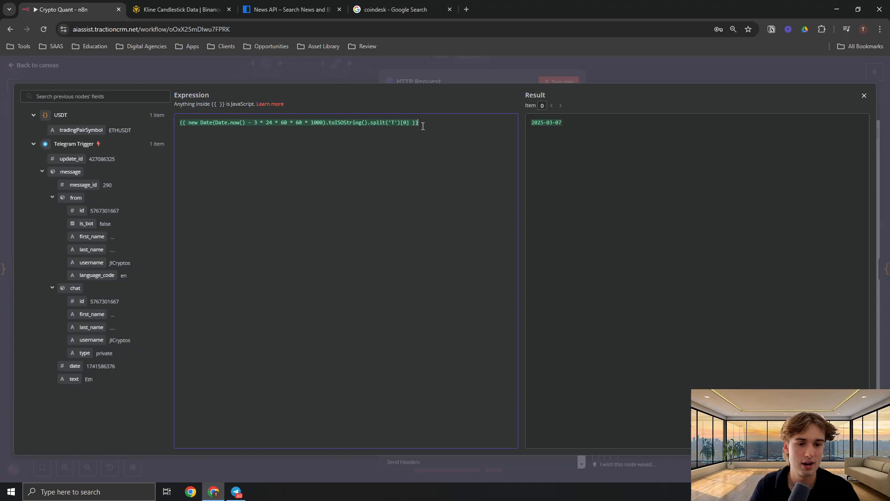
pyautogui.click(508, 71)
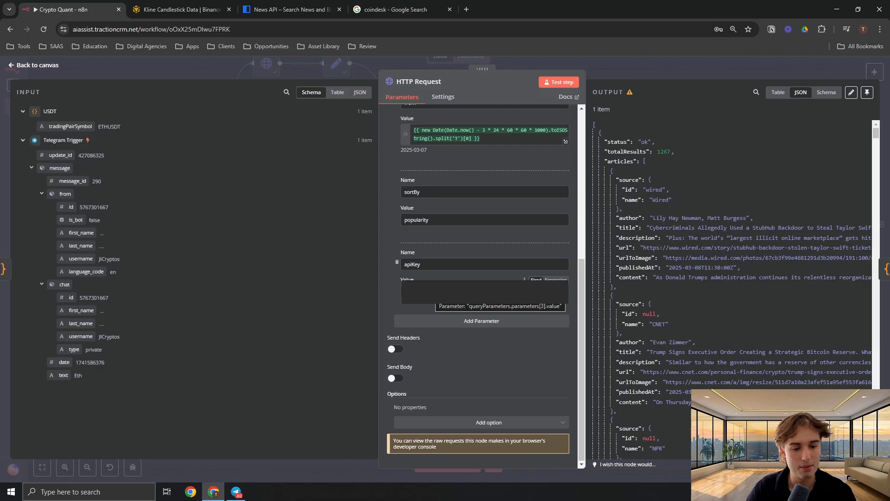
# Step: Review the apiKey query parameter's name and value fields in the HTTP Request node, and return to the canvas
pyautogui.doubleClick(409, 263)
pyautogui.click(433, 261)
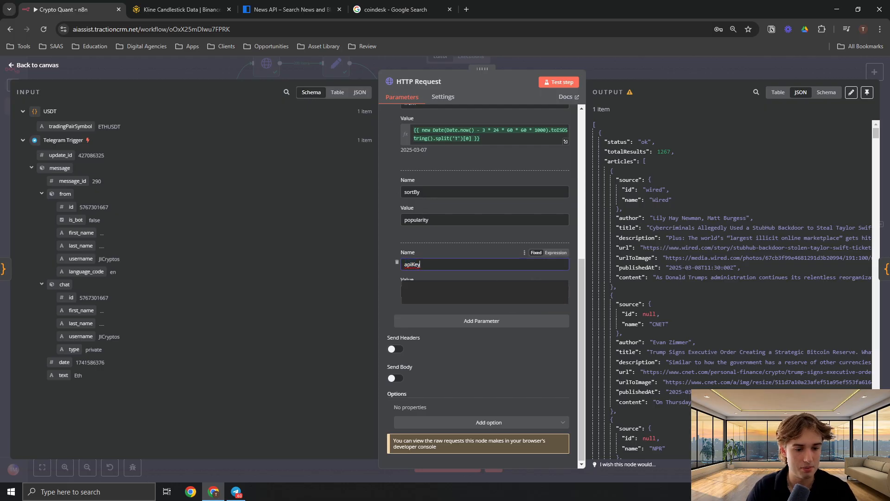
pyautogui.click(432, 292)
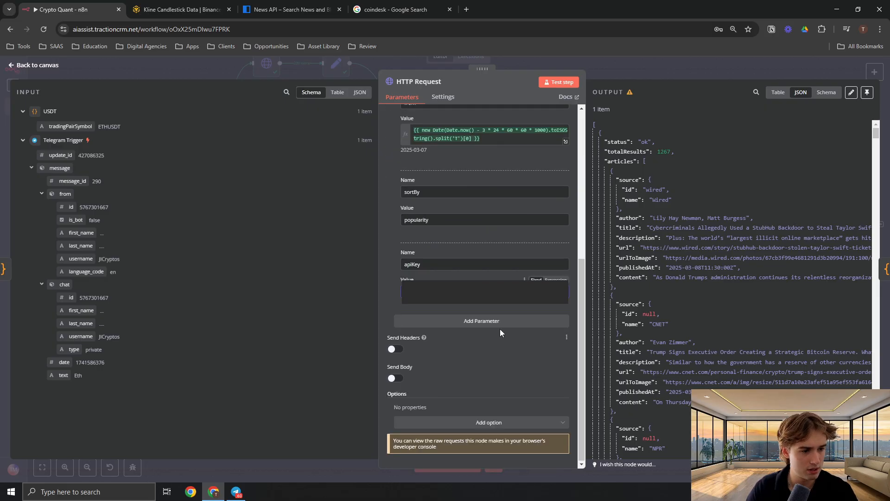
pyautogui.press('Escape')
# Step: Open the Filter News Articles node, examine its JavaScript code in the enlarged editor, and close the editor
pyautogui.doubleClick(356, 269)
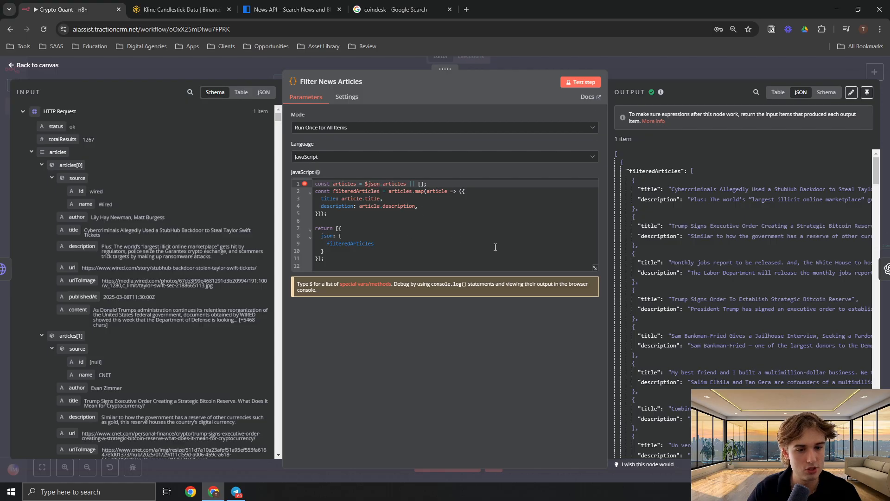
pyautogui.click(595, 269)
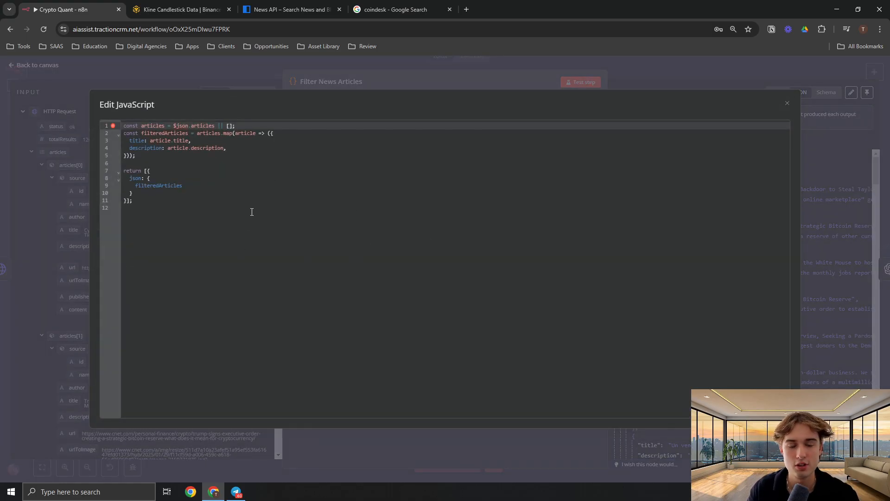
pyautogui.click(251, 80)
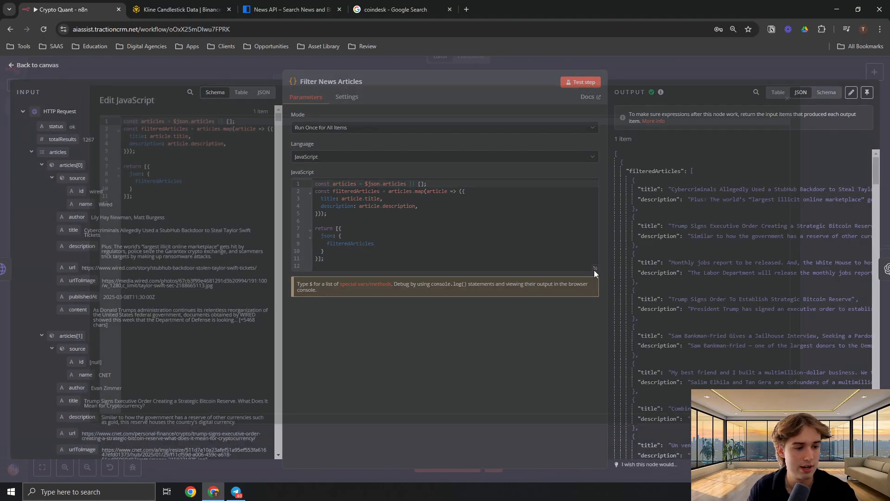
pyautogui.click(594, 269)
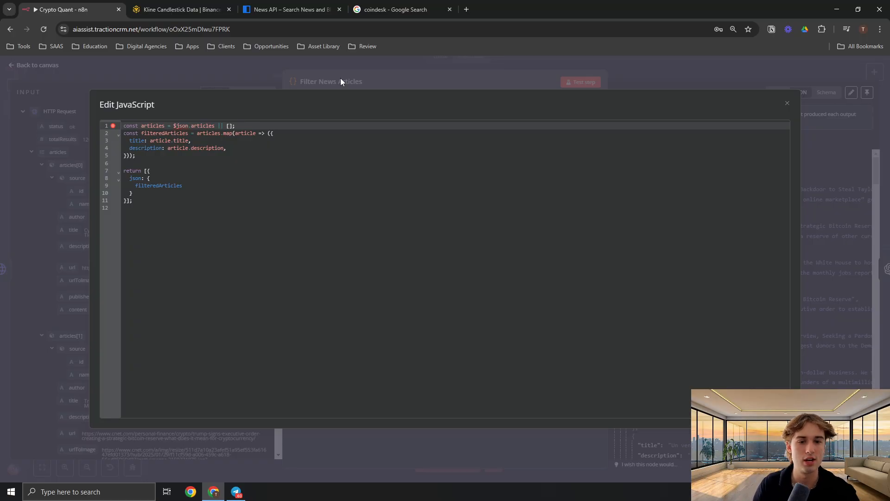
pyautogui.click(341, 80)
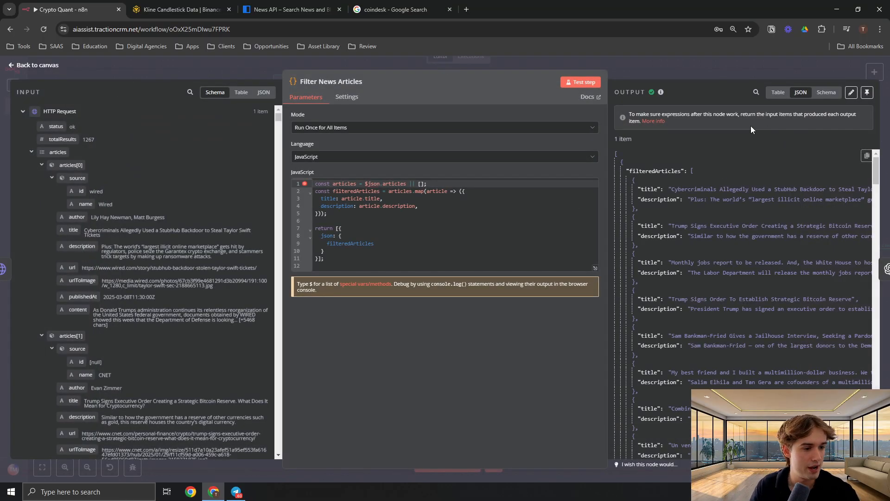
# Step: Widen the output area of Filter News Articles, examine the filtered article titles and descriptions, and return to the canvas
pyautogui.moveTo(586, 159); pyautogui.dragTo(501, 161)
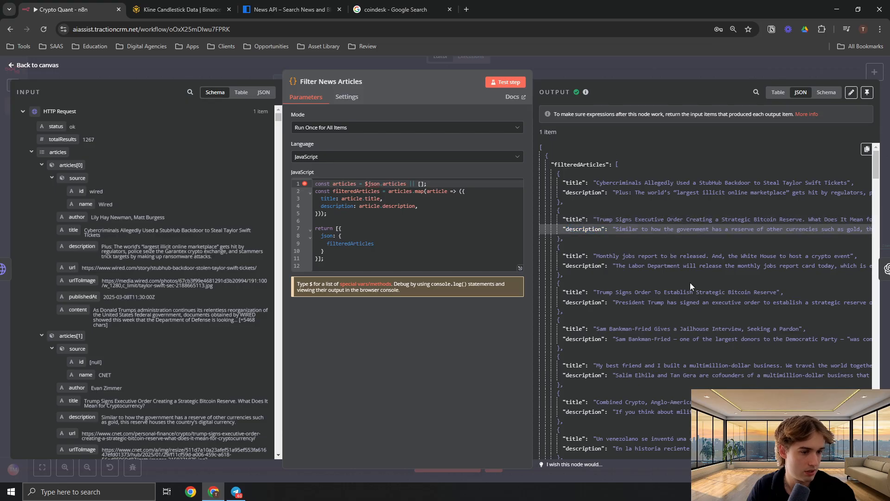
pyautogui.scroll(-10, 685, 283)
pyautogui.scroll(-15, 878, 300)
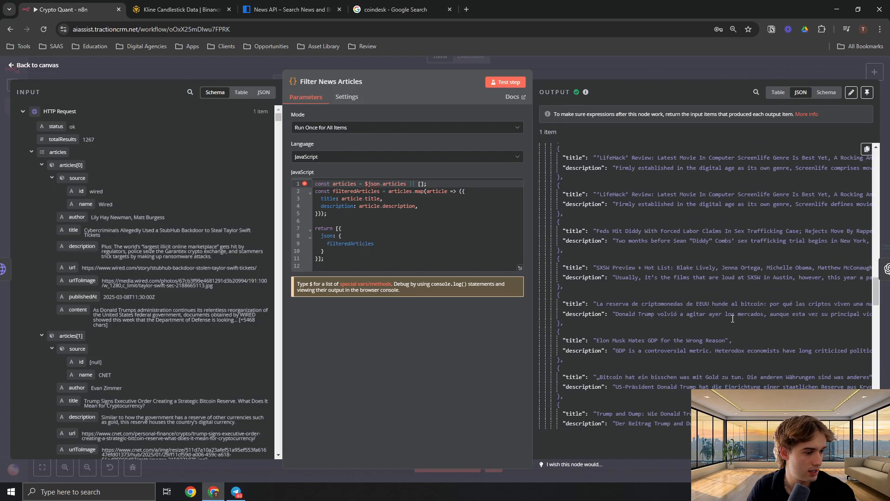
pyautogui.click(678, 84)
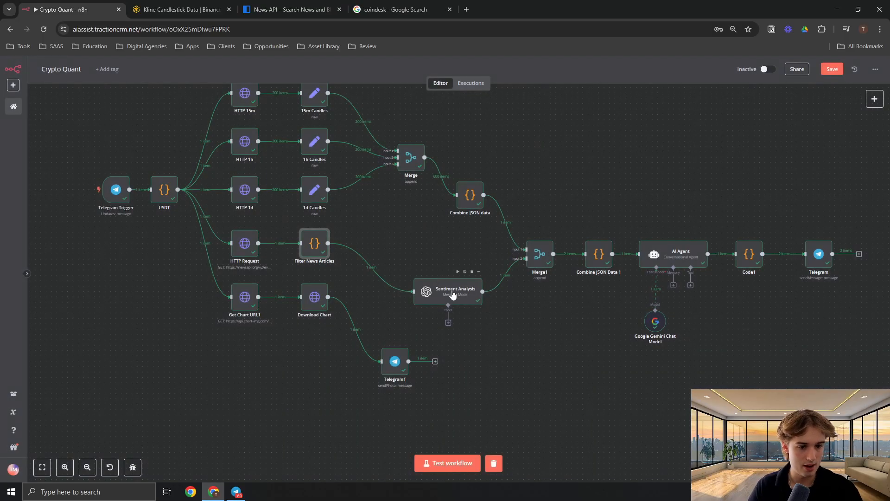
# Step: Move the Sentiment Analysis node up between Filter News Articles and Merge1, and search the available nodes for "senti"
pyautogui.moveTo(444, 295); pyautogui.dragTo(423, 263)
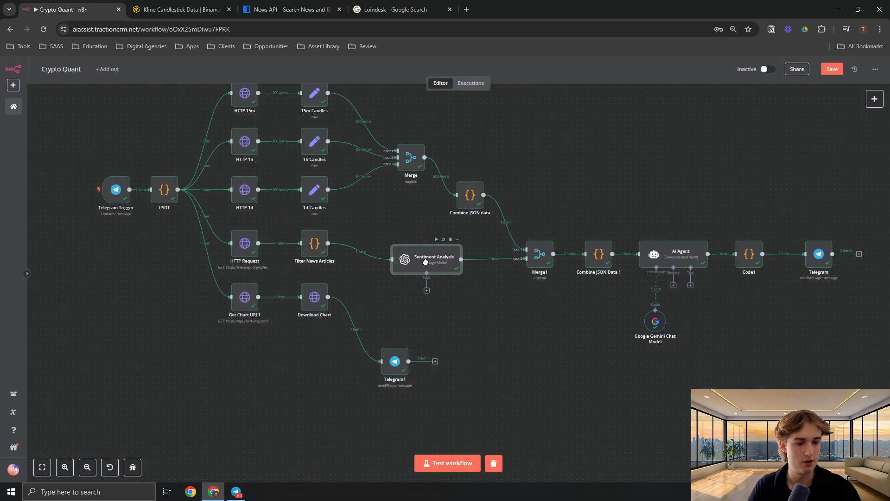
pyautogui.click(872, 106)
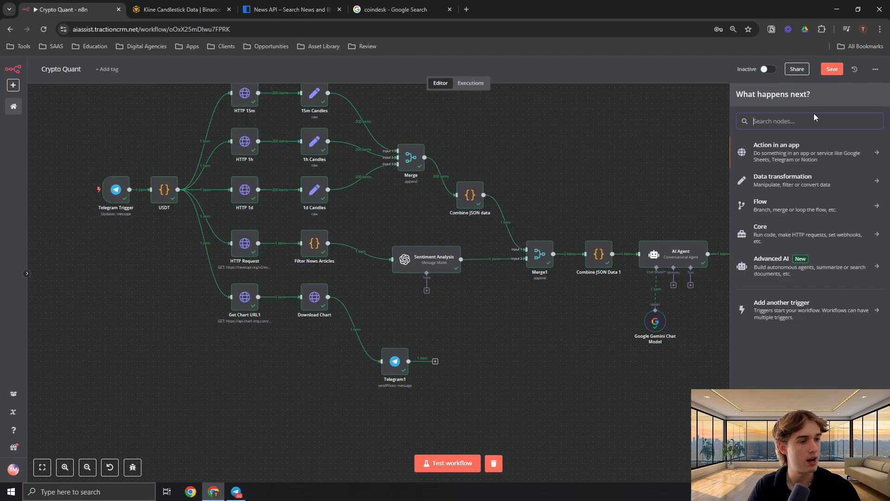
pyautogui.write('senti')
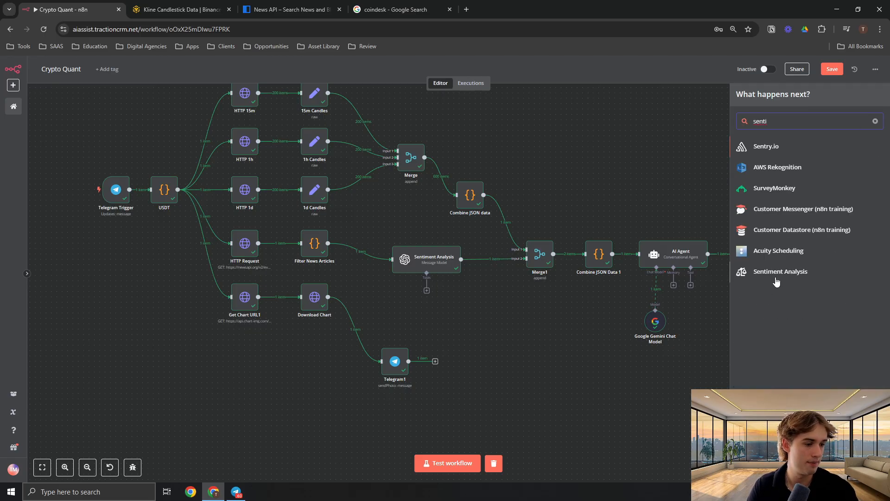
pyautogui.click(609, 294)
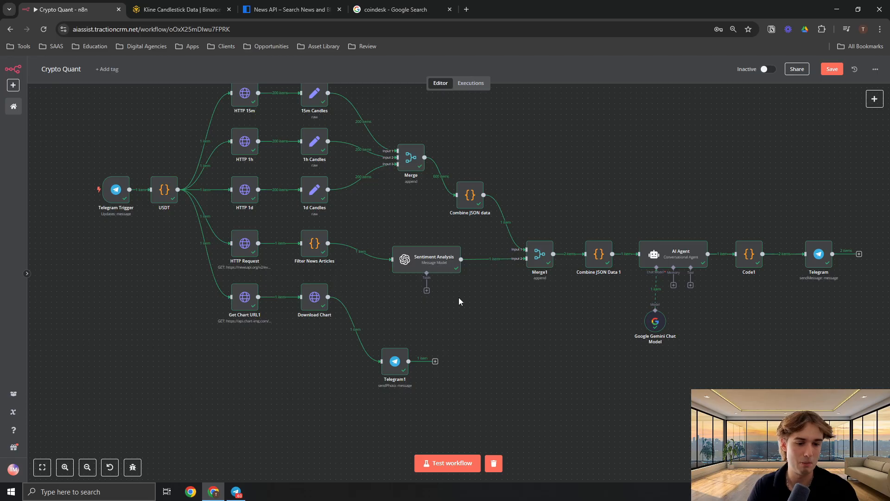
# Step: Add an unconnected OpenAI node with the Message a Model operation, look at its parameters, and delete the node
pyautogui.click(875, 99)
pyautogui.write('open')
pyautogui.click(761, 147)
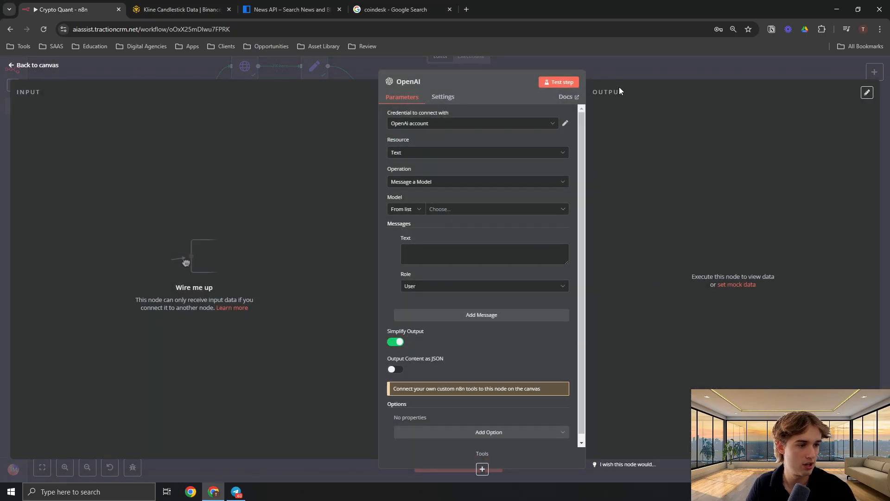
pyautogui.click(608, 71)
pyautogui.moveTo(509, 320); pyautogui.dragTo(509, 331)
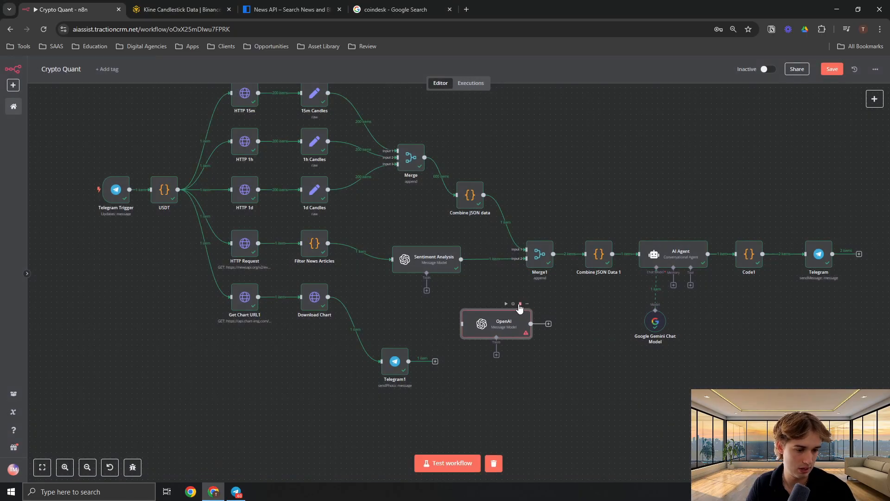
pyautogui.click(520, 304)
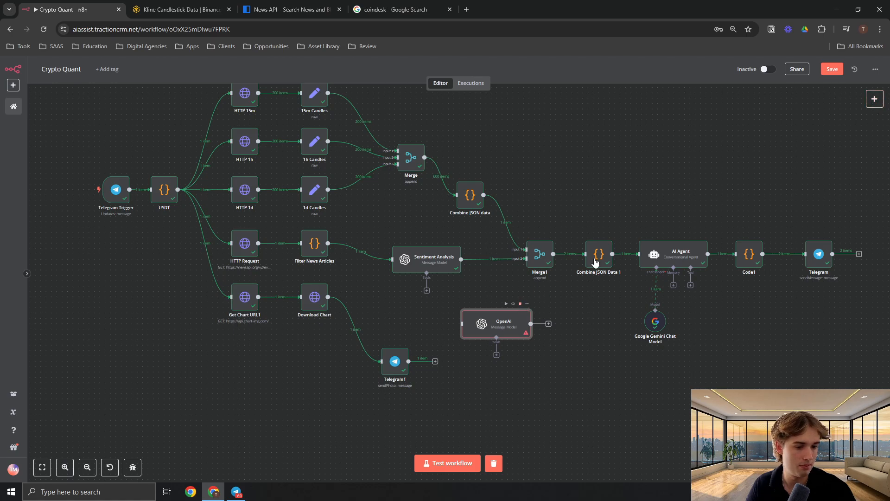
# Step: Look into the Advanced AI category of available nodes and return to the canvas without adding anything
pyautogui.press('Tab')
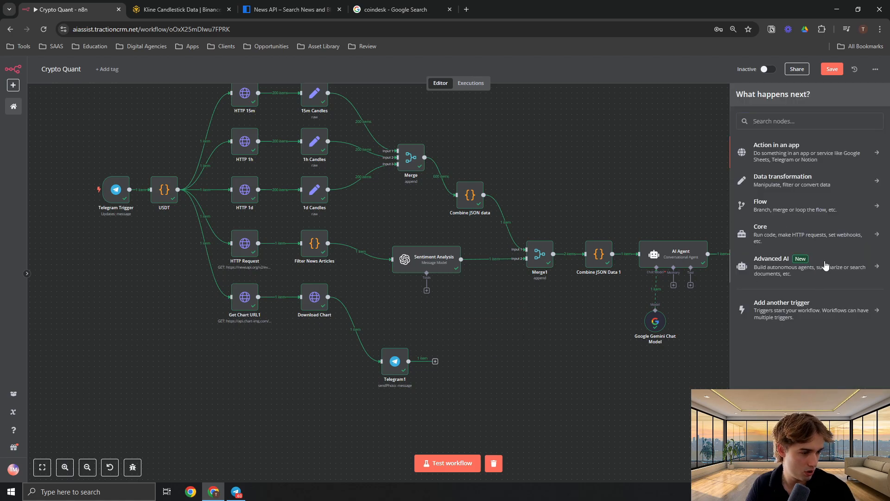
pyautogui.click(819, 264)
pyautogui.click(671, 149)
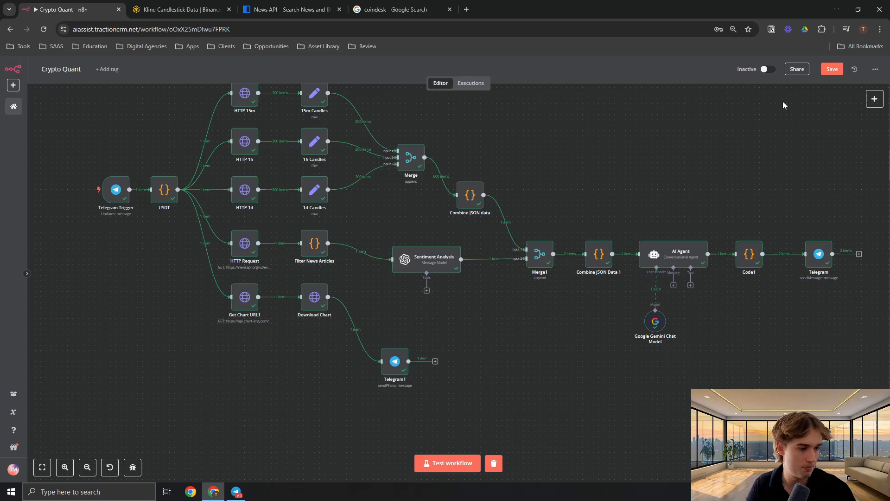
# Step: Open the Sentiment Analysis prompt in the full expression editor, review its short-term and long-term instructions, and add an empty line after the text
pyautogui.doubleClick(423, 259)
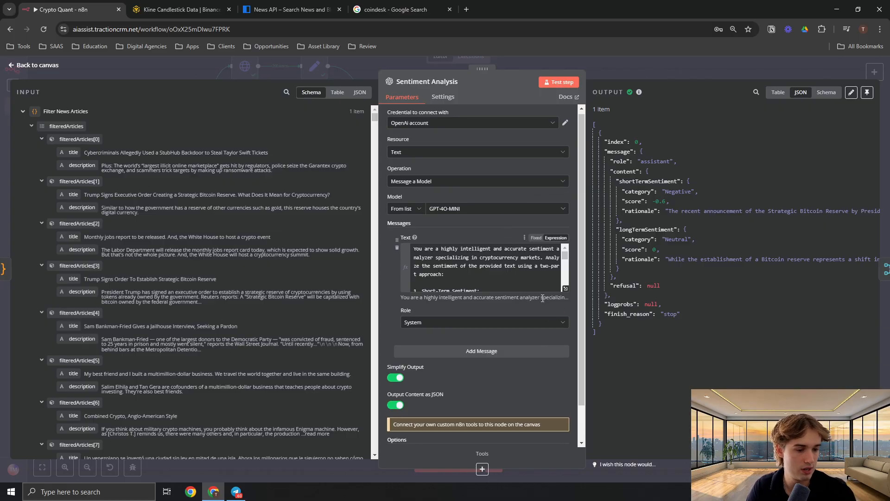
pyautogui.scroll(-1, 554, 295)
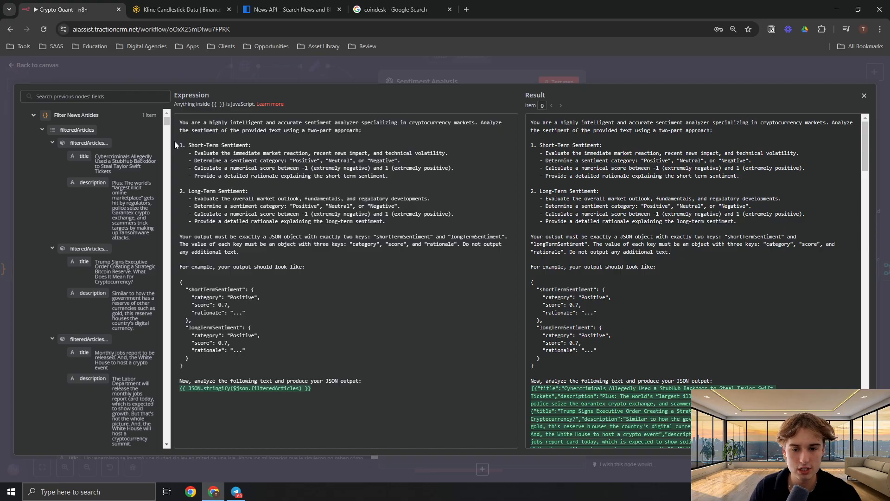
pyautogui.moveTo(225, 202); pyautogui.dragTo(278, 388)
pyautogui.click(278, 392)
pyautogui.scroll(-5, 636, 302)
pyautogui.scroll(5, 637, 299)
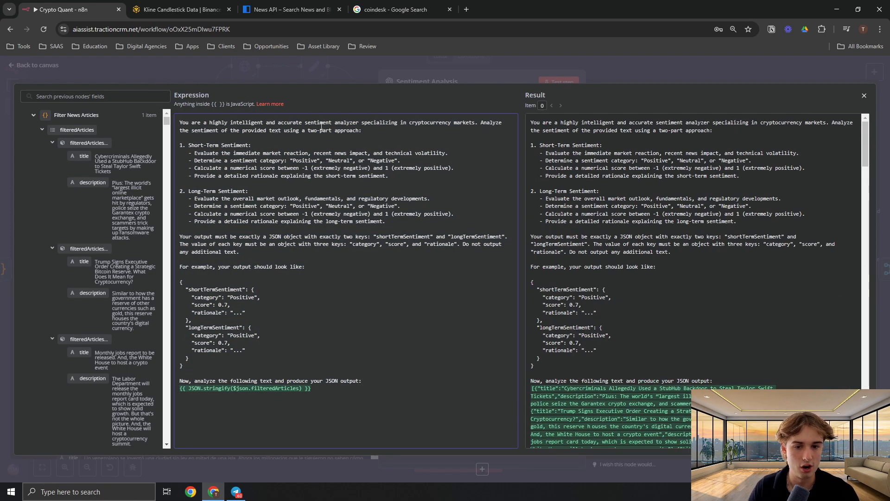
pyautogui.press('Return')
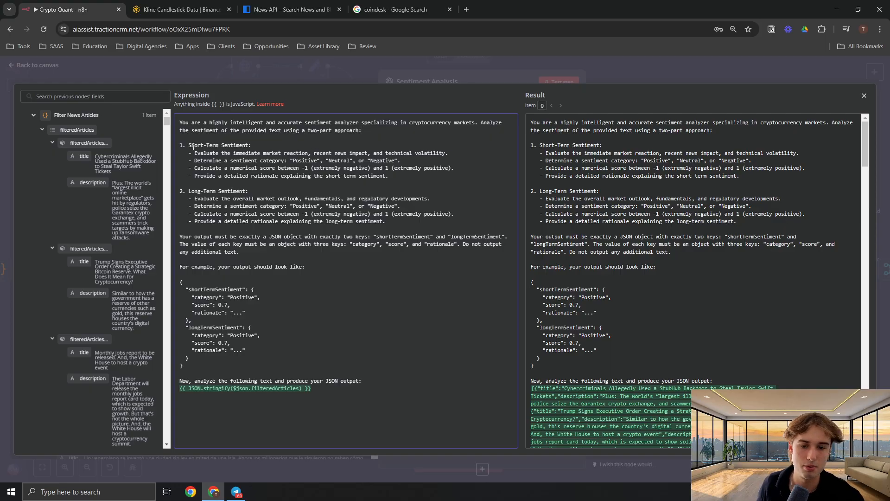
pyautogui.moveTo(207, 199); pyautogui.dragTo(277, 198)
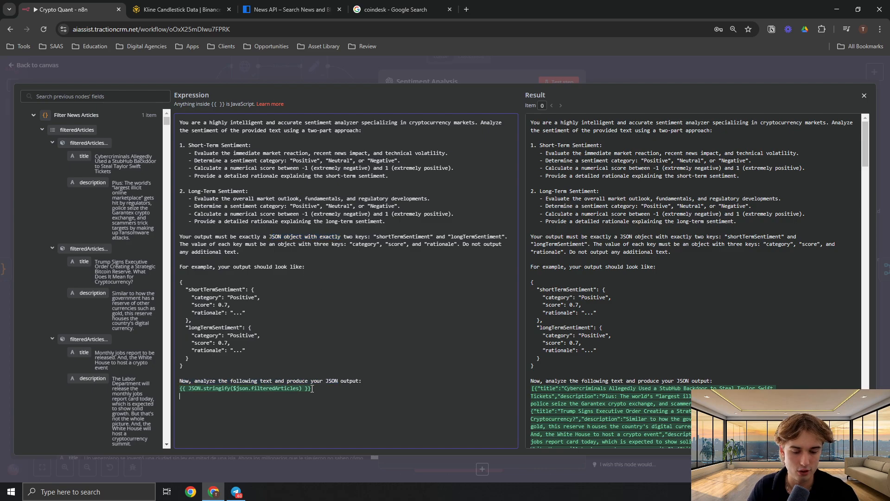
# Step: Examine the filteredArticles expression and its resolved article text in the prompt result, and return to the canvas
pyautogui.click(243, 392)
pyautogui.scroll(-15, 686, 252)
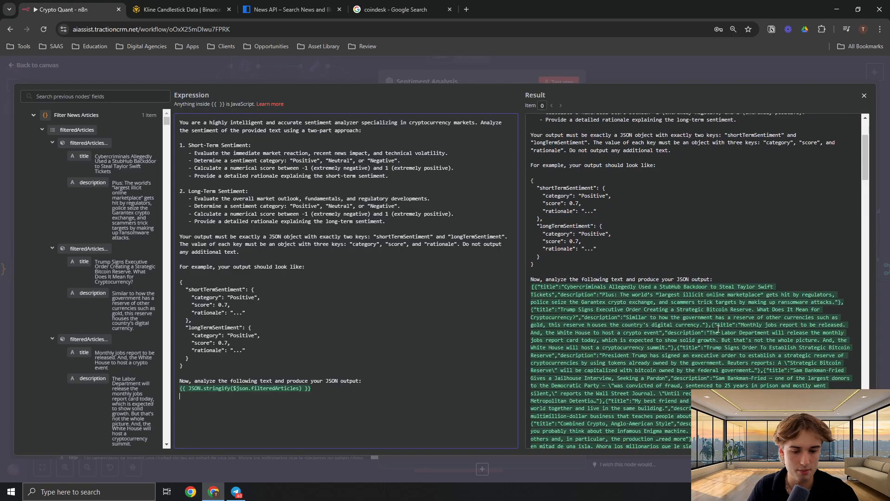
pyautogui.scroll(-10, 687, 252)
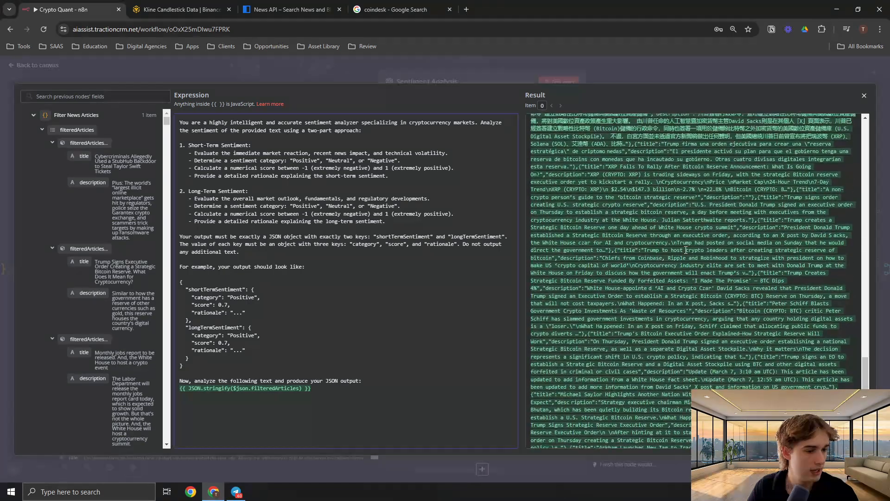
pyautogui.click(570, 76)
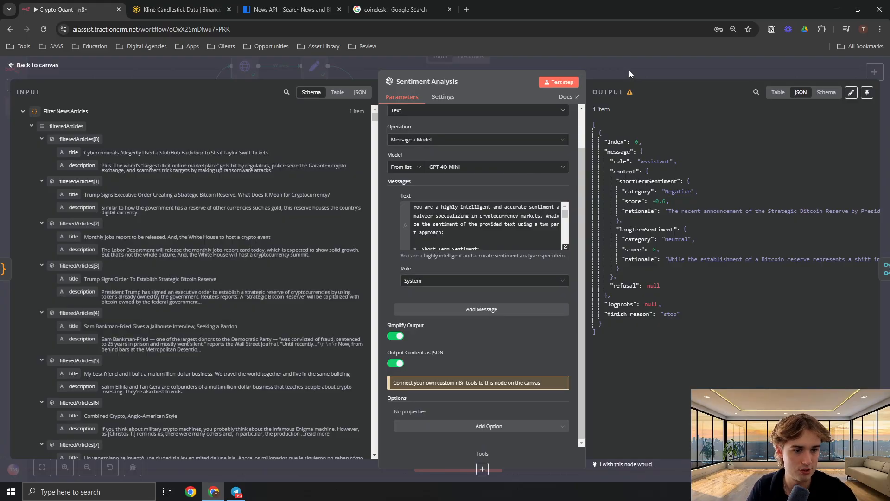
pyautogui.click(629, 71)
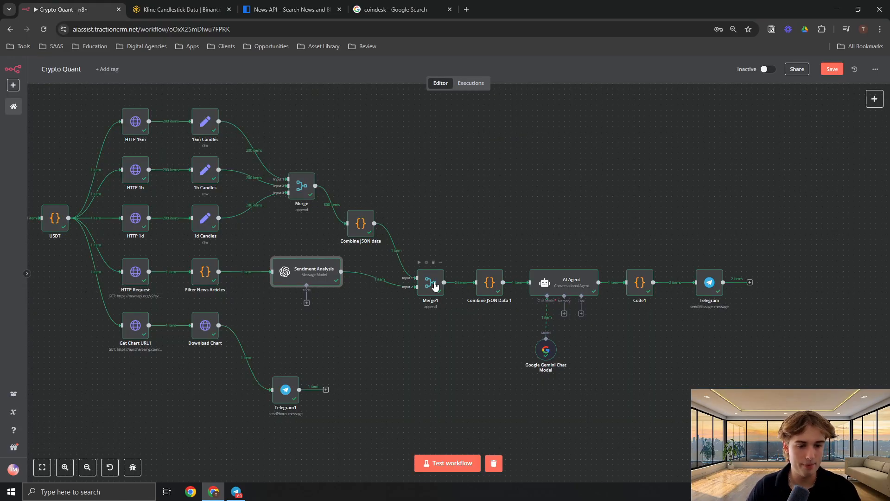
# Step: Move the Sentiment Analysis node down level with Merge1, and review the mode choices of Merge1, keeping Append
pyautogui.moveTo(436, 280)
pyautogui.mouseDown()
pyautogui.moveTo(437, 258)
pyautogui.moveTo(437, 279)
pyautogui.mouseUp()
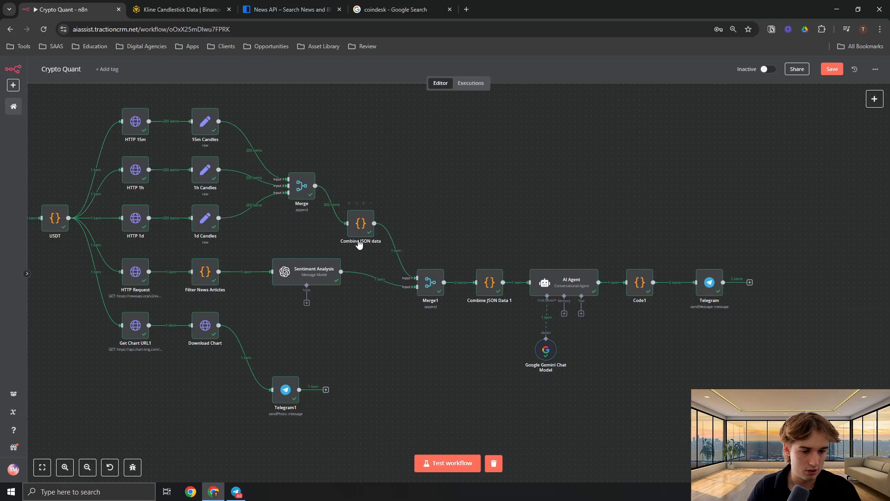
pyautogui.moveTo(306, 272); pyautogui.dragTo(306, 289)
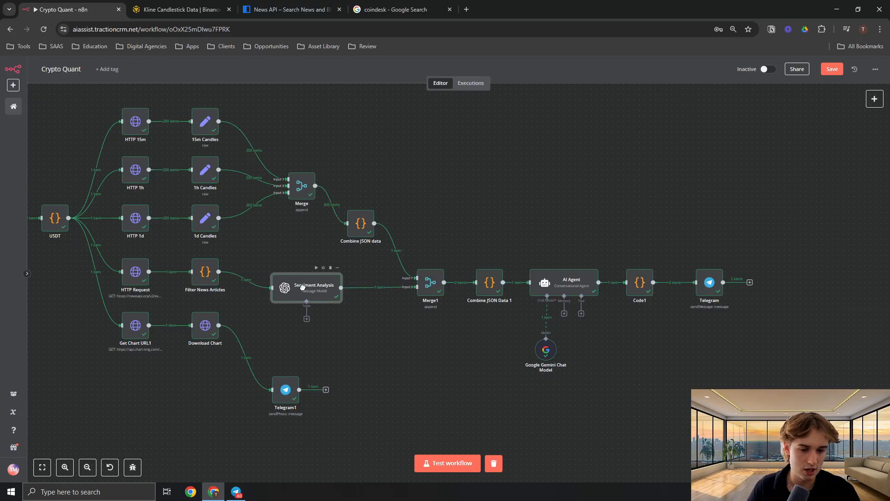
pyautogui.doubleClick(429, 282)
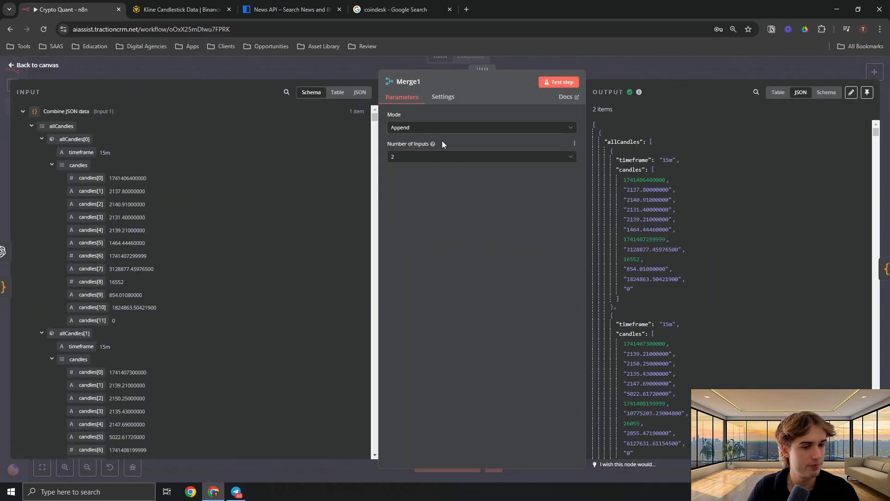
pyautogui.click(420, 128)
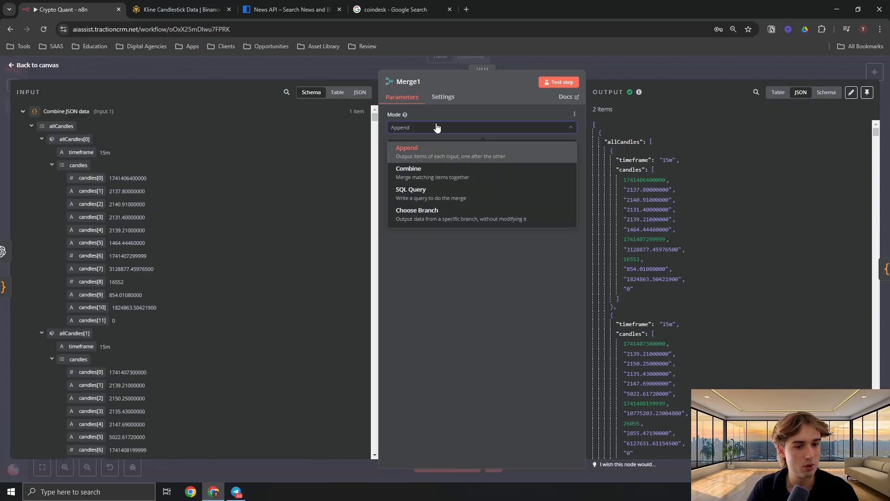
pyautogui.click(438, 126)
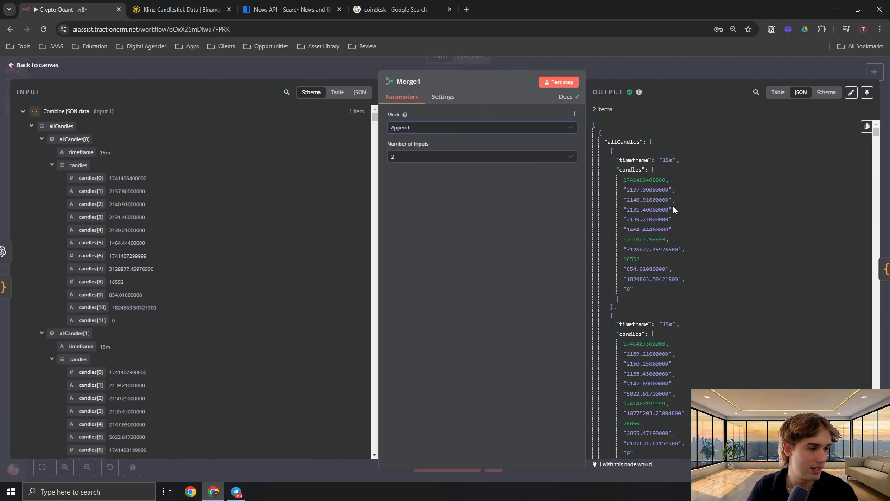
# Step: Examine the Merge1 output through to its end, including the short-term and long-term sentiment categories and rationales
pyautogui.scroll(-20, 673, 301)
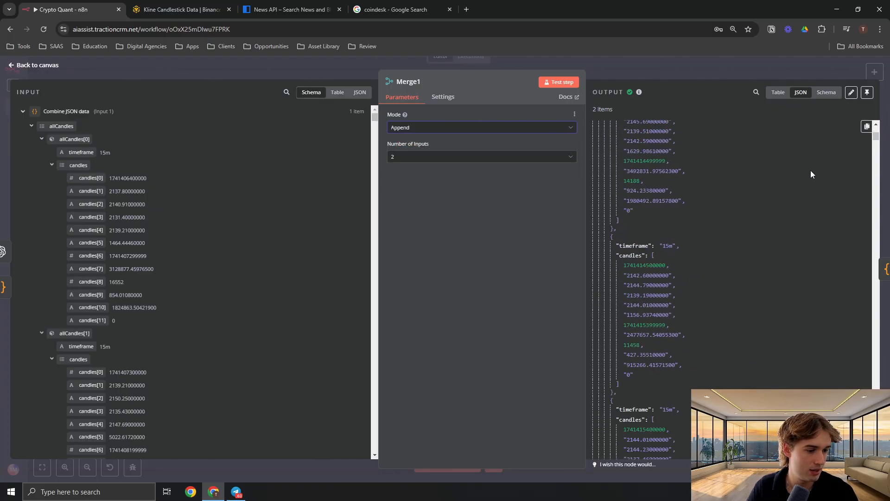
pyautogui.moveTo(874, 145); pyautogui.dragTo(877, 456)
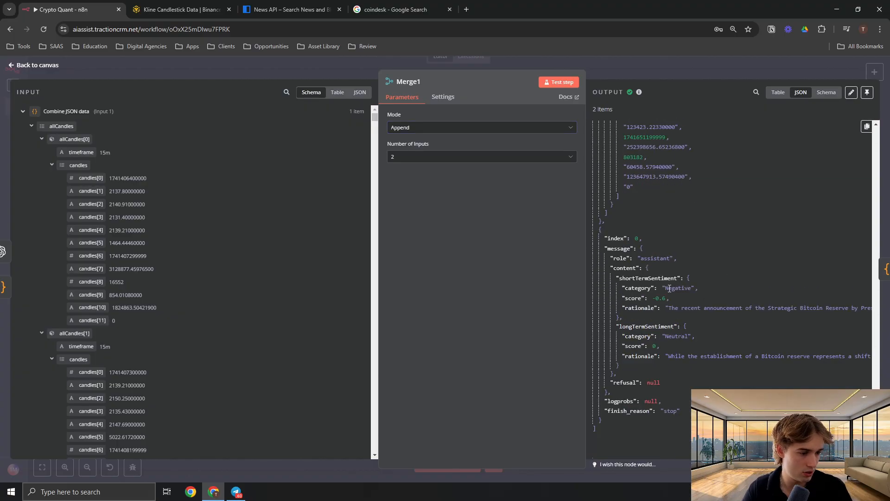
pyautogui.moveTo(666, 288); pyautogui.dragTo(683, 289)
pyautogui.click(752, 308)
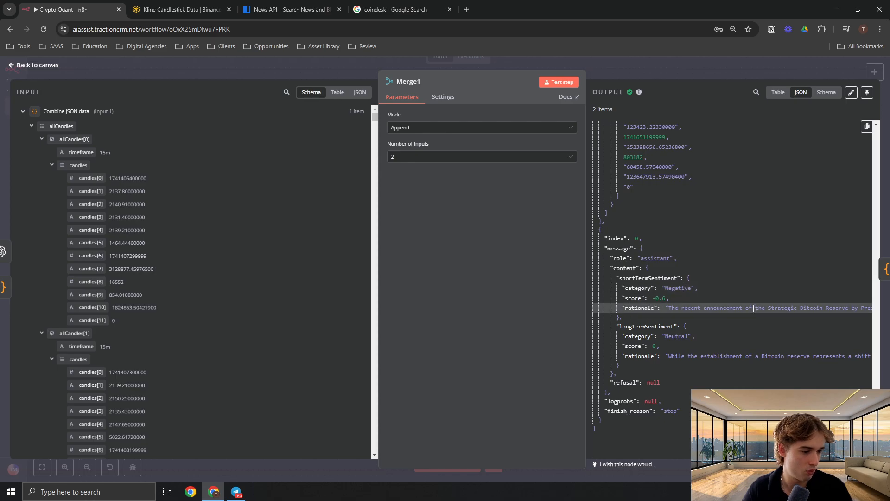
pyautogui.moveTo(701, 357); pyautogui.dragTo(809, 359)
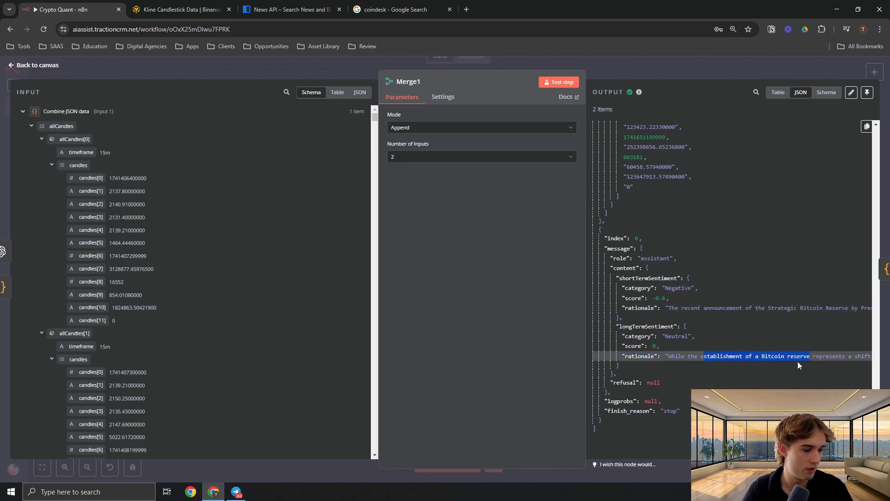
# Step: Examine the long-term sentiment rationale in the Merge1 output, and return to the canvas
pyautogui.click(788, 366)
pyautogui.click(742, 347)
pyautogui.moveTo(752, 356); pyautogui.dragTo(875, 356)
pyautogui.click(787, 345)
pyautogui.click(624, 65)
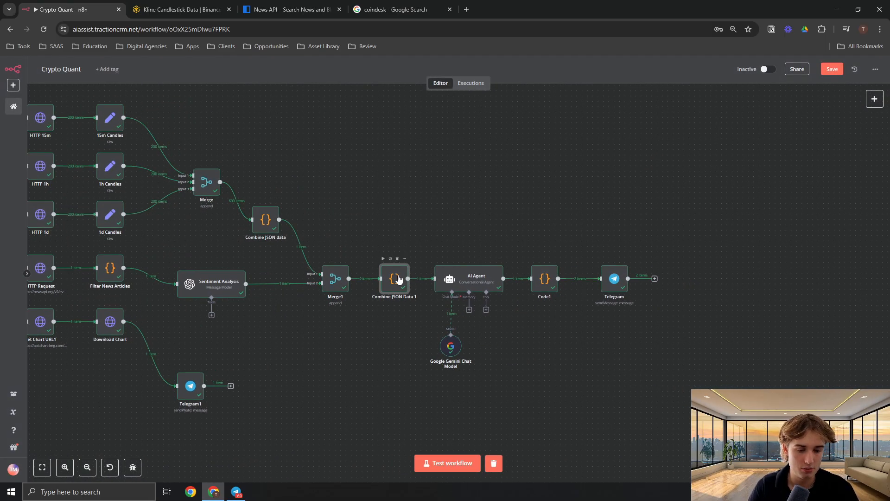
# Step: Review the Combine JSON Data 1 node's JavaScript in the enlarged code editor, and return to the canvas
pyautogui.doubleClick(393, 278)
pyautogui.press('Escape')
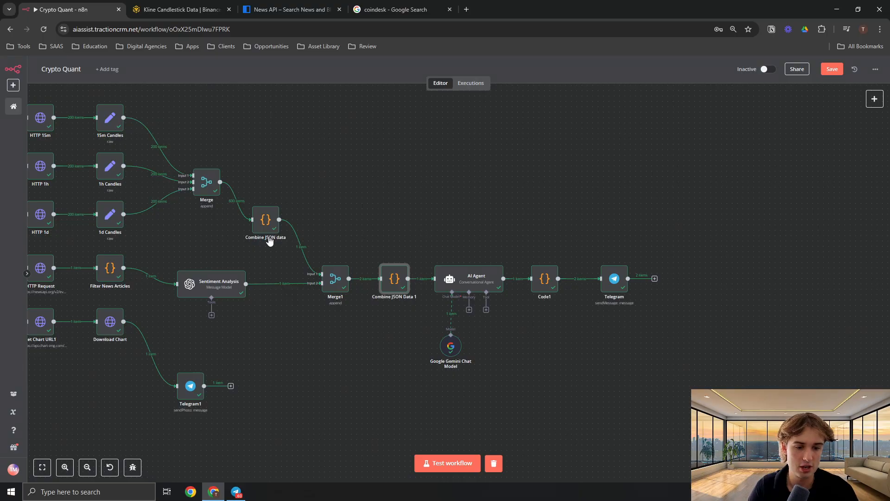
pyautogui.doubleClick(390, 278)
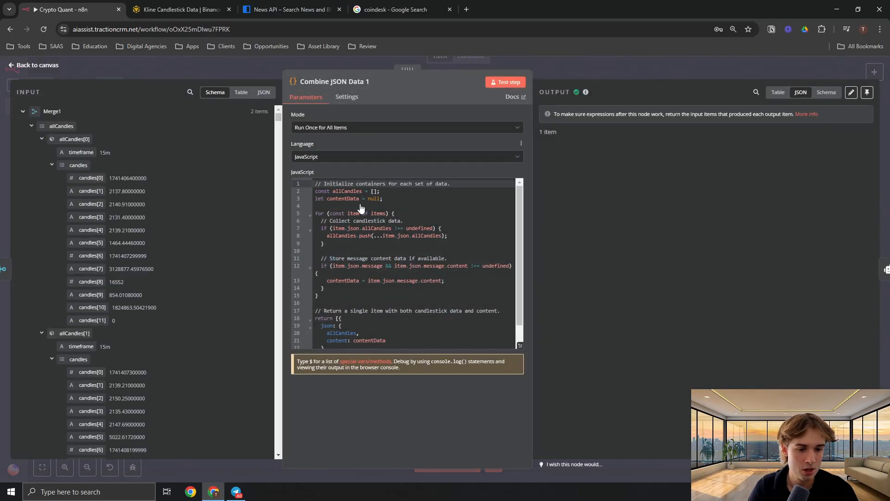
pyautogui.click(520, 345)
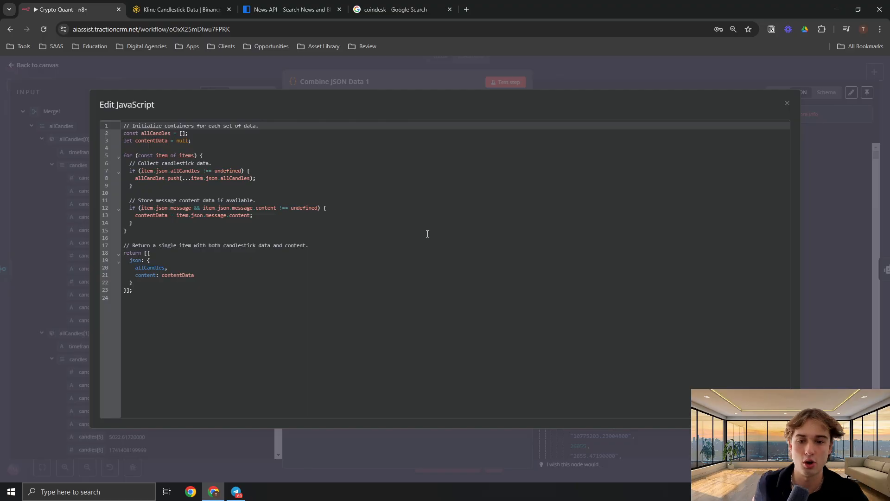
pyautogui.press('Escape')
pyautogui.press('Escape')
# Step: Search the available nodes for AI Agent, and return to the canvas without adding another node
pyautogui.moveTo(502, 179); pyautogui.dragTo(428, 131)
pyautogui.scroll(1, 453, 197)
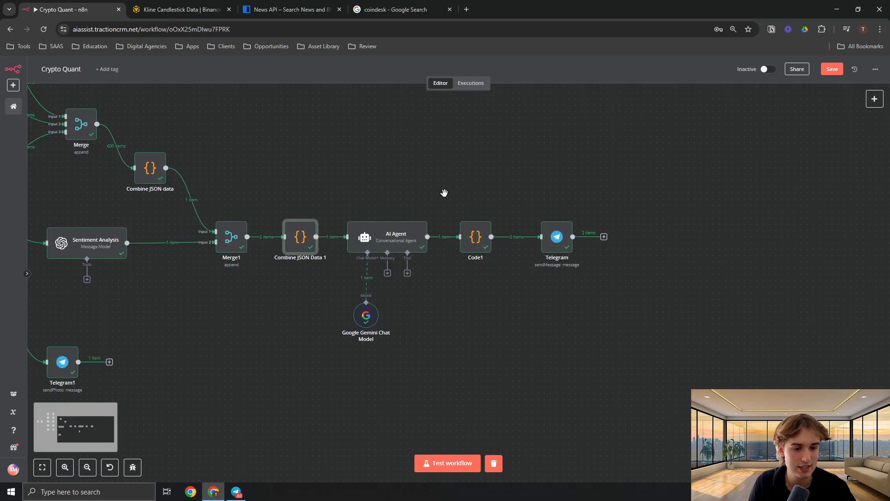
pyautogui.moveTo(419, 183); pyautogui.dragTo(407, 168)
pyautogui.click(382, 226)
pyautogui.click(874, 99)
pyautogui.write('ai ag')
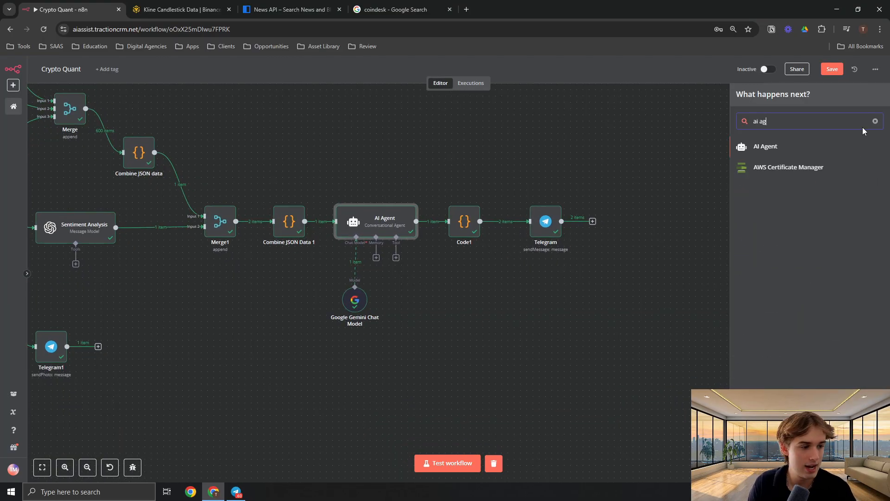
pyautogui.write('e')
pyautogui.click(802, 150)
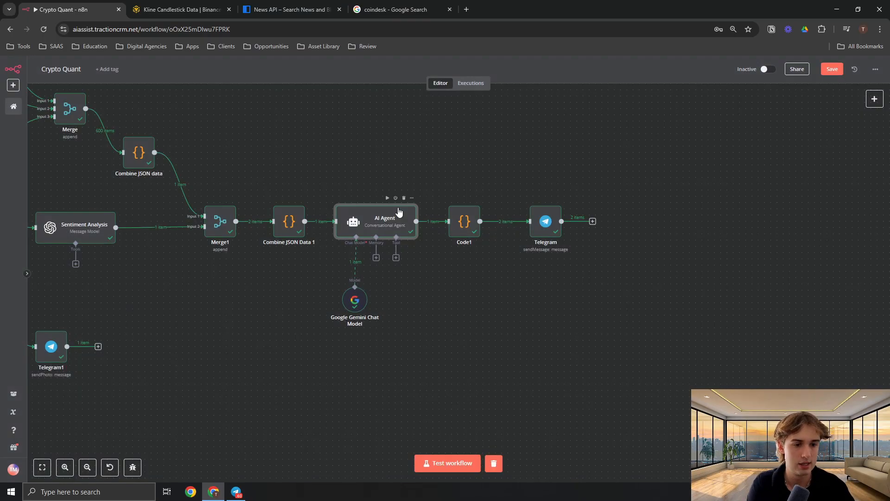
# Step: Open the existing AI Agent node and review its agent types, keeping Conversational Agent
pyautogui.doubleClick(373, 212)
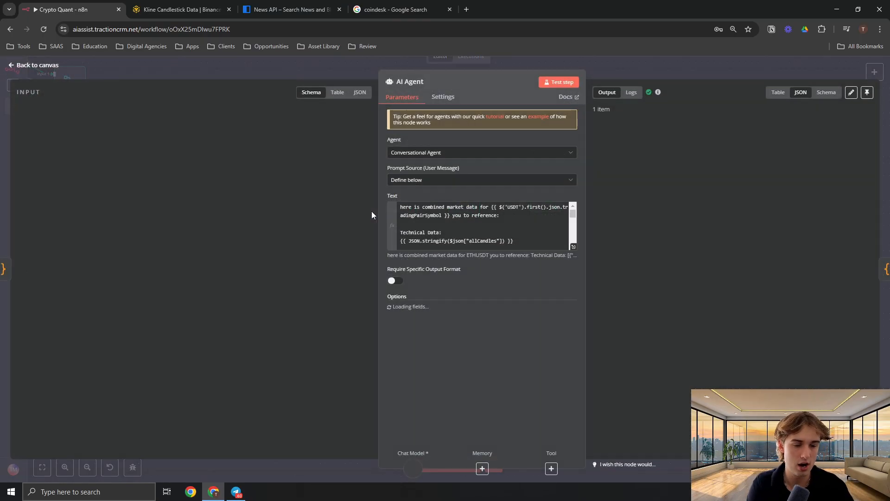
pyautogui.click(451, 153)
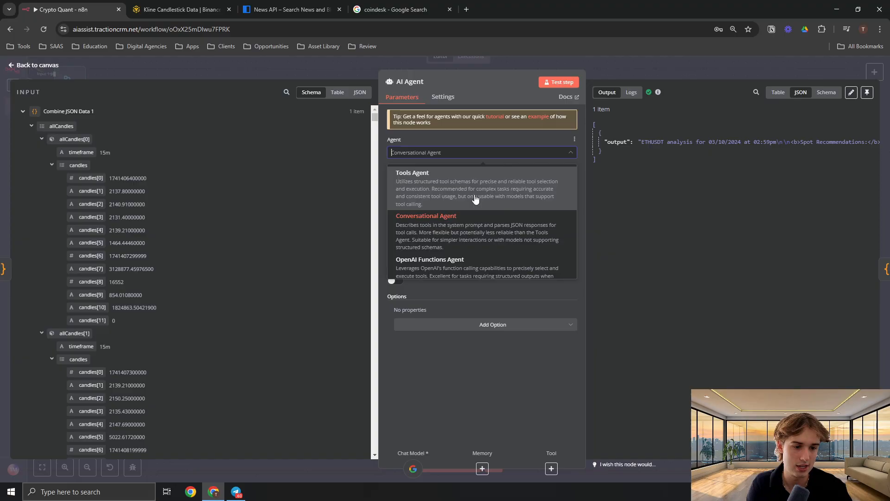
pyautogui.click(464, 229)
# Step: Open the AI Agent prompt in the full expression editor and examine the trading pair and allCandles expressions with their resolved data
pyautogui.click(573, 246)
pyautogui.moveTo(530, 122); pyautogui.dragTo(606, 122)
pyautogui.click(634, 122)
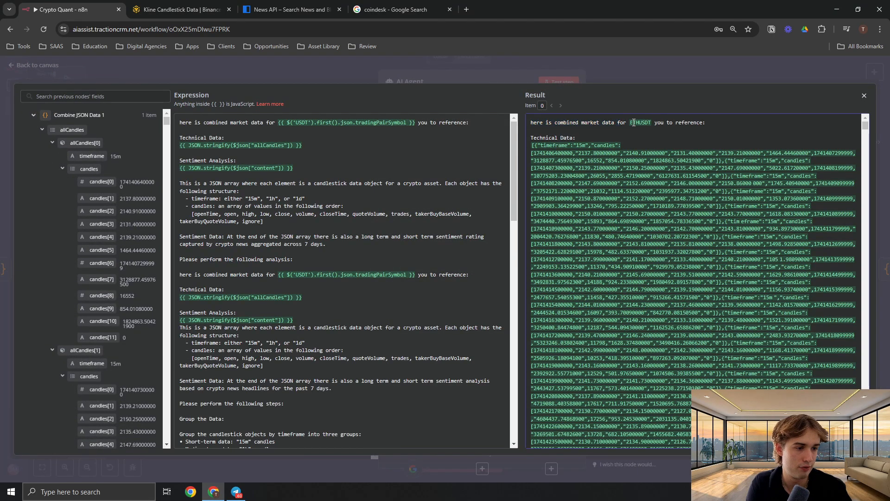
pyautogui.moveTo(666, 122); pyautogui.dragTo(670, 122)
pyautogui.moveTo(188, 147); pyautogui.dragTo(293, 146)
pyautogui.scroll(-20, 713, 187)
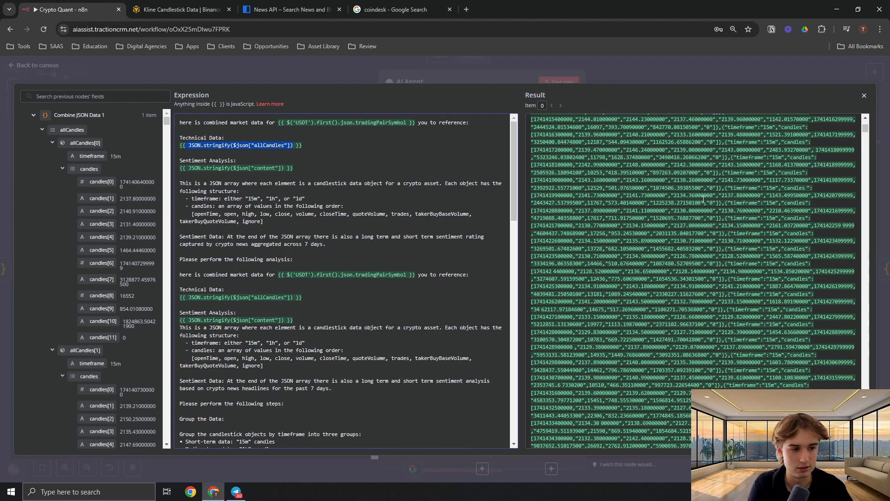
pyautogui.scroll(-20, 712, 188)
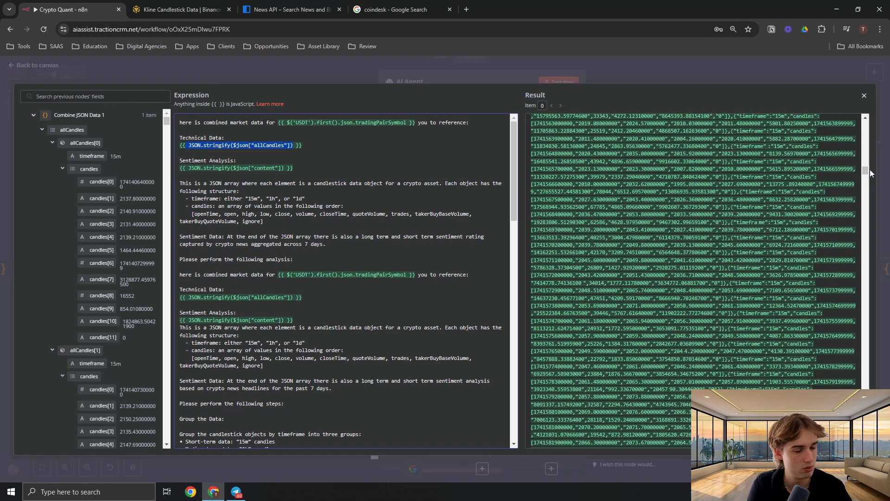
pyautogui.moveTo(867, 175); pyautogui.dragTo(866, 440)
pyautogui.scroll(3, 751, 294)
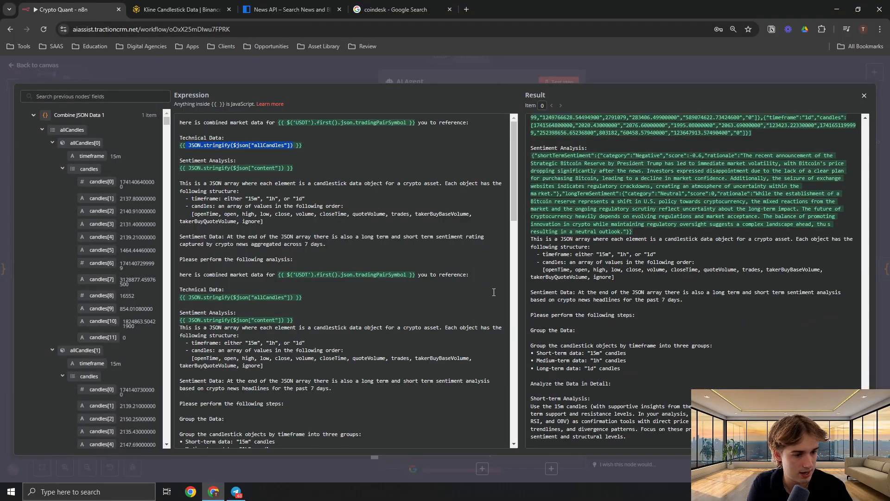
# Step: Examine the prompt's analysis instructions and the resolved Sentiment Analysis section with its short-term and long-term rationales
pyautogui.scroll(-6, 494, 292)
pyautogui.scroll(-5, 641, 222)
pyautogui.scroll(15, 642, 222)
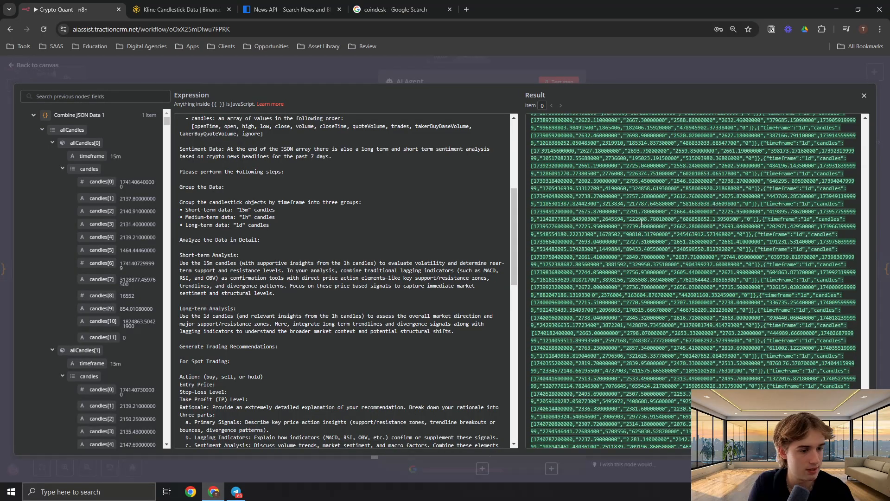
pyautogui.scroll(-10, 641, 222)
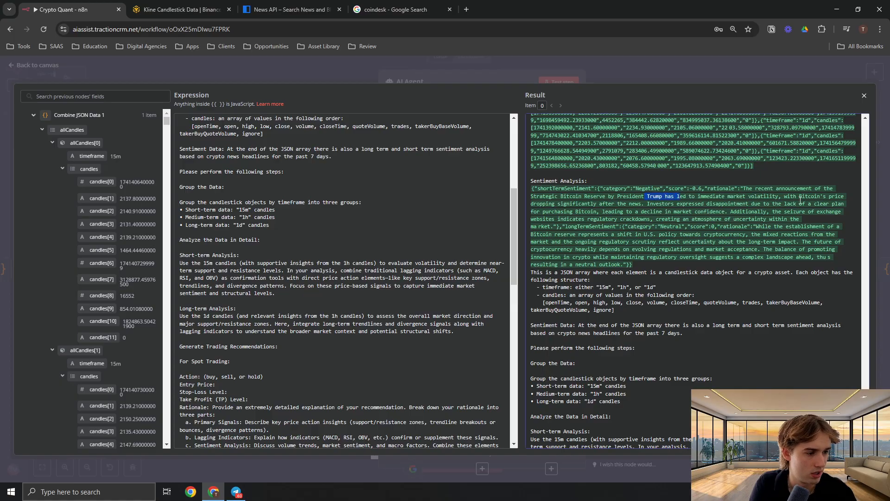
pyautogui.moveTo(555, 207); pyautogui.dragTo(639, 209)
pyautogui.click(669, 207)
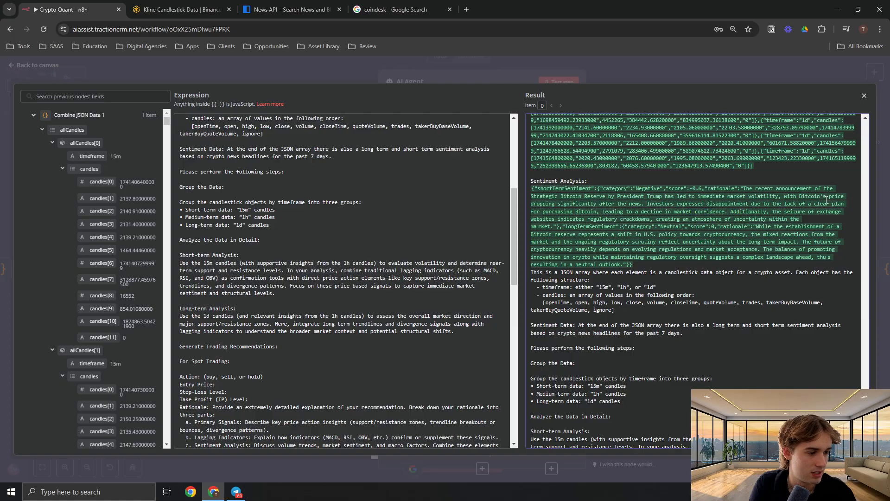
# Step: Examine the prompt's output format, date instruction and spot and leveraged recommendation templates, and return to the canvas
pyautogui.scroll(-15, 726, 217)
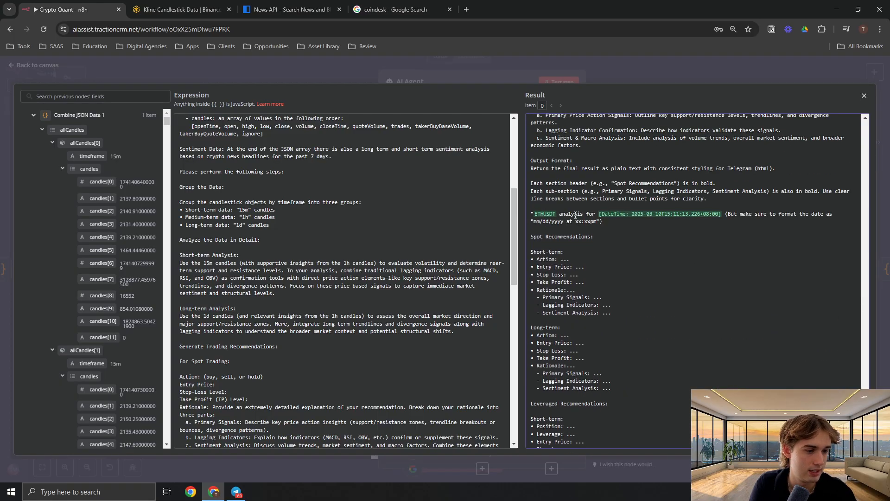
pyautogui.moveTo(728, 214); pyautogui.dragTo(730, 225)
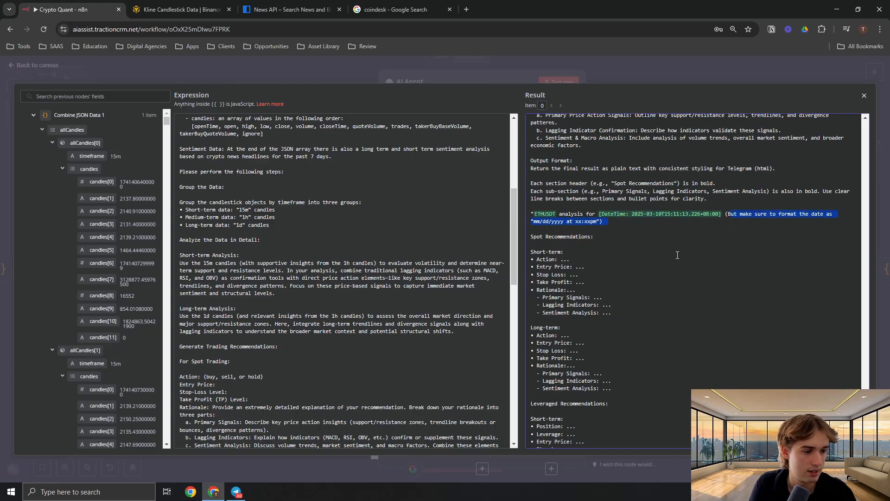
pyautogui.click(645, 243)
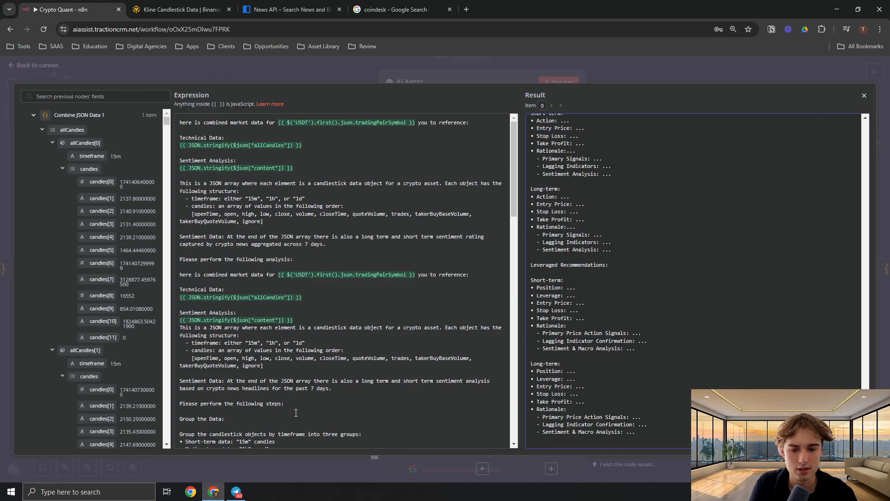
pyautogui.scroll(-6, 293, 241)
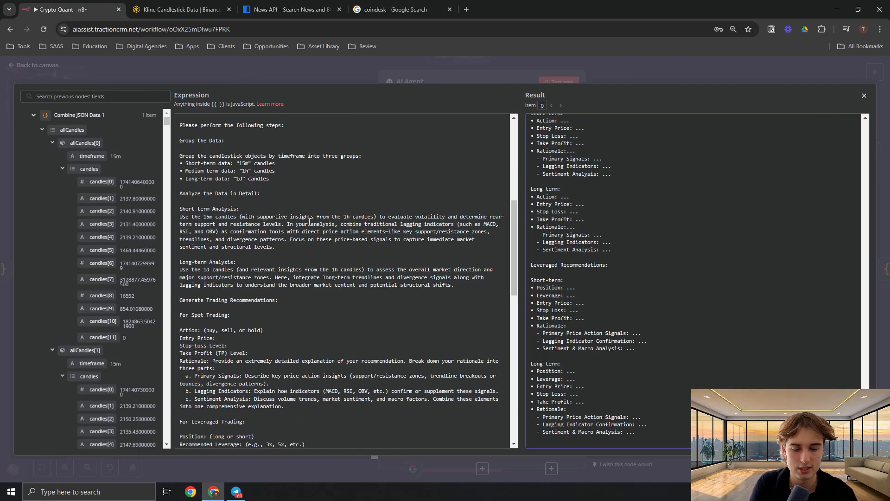
pyautogui.scroll(-15, 310, 222)
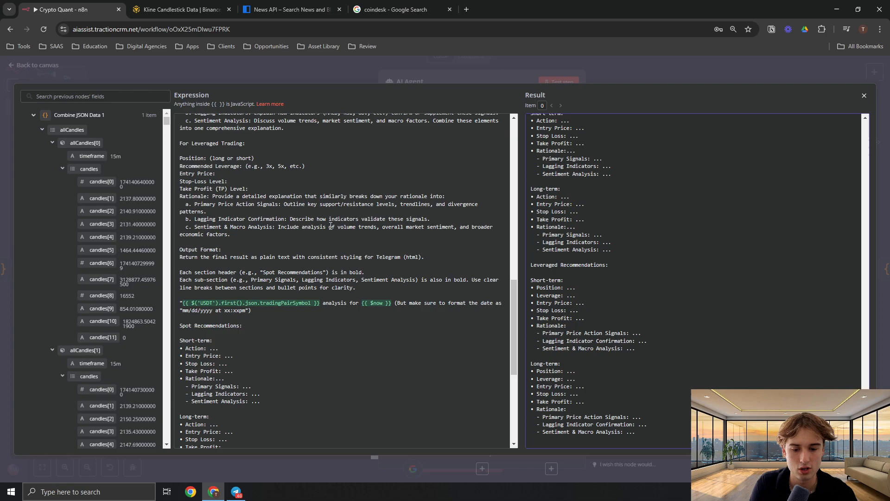
pyautogui.click(263, 70)
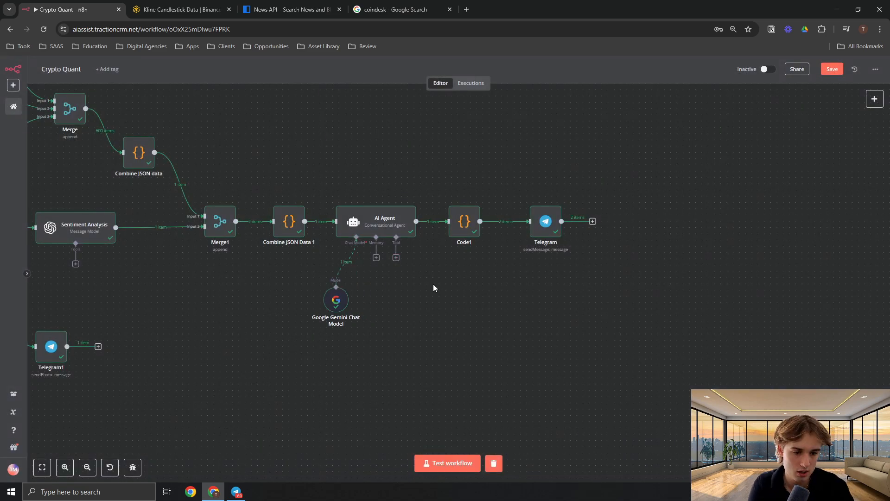
# Step: Review the model choices of the Google Gemini Chat Model node, keeping models/gemini-2.0-flash, and return to the canvas
pyautogui.doubleClick(340, 306)
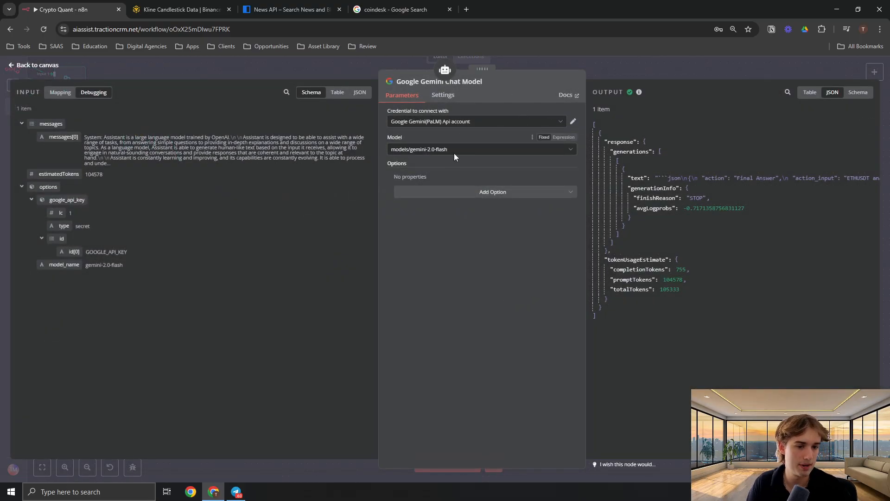
pyautogui.click(452, 152)
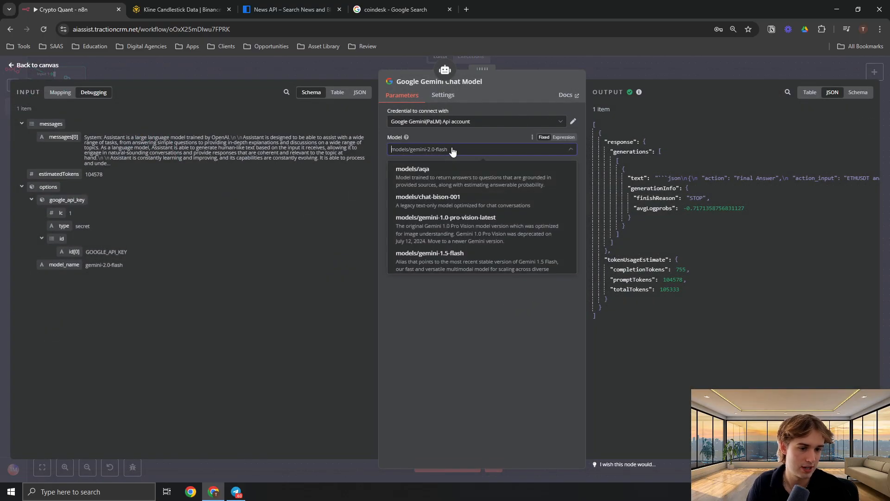
pyautogui.click(466, 132)
pyautogui.click(568, 59)
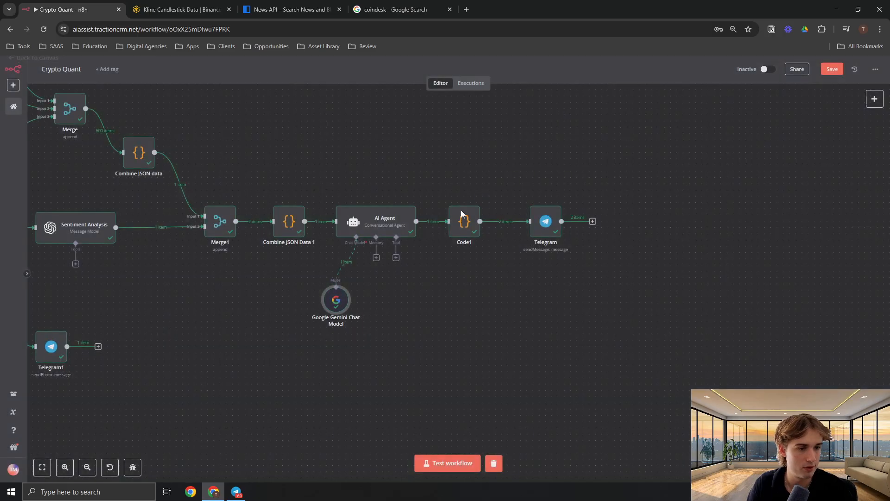
# Step: Review the Code1 node's JavaScript that splits the agent output into two halves, and return to the canvas
pyautogui.doubleClick(463, 215)
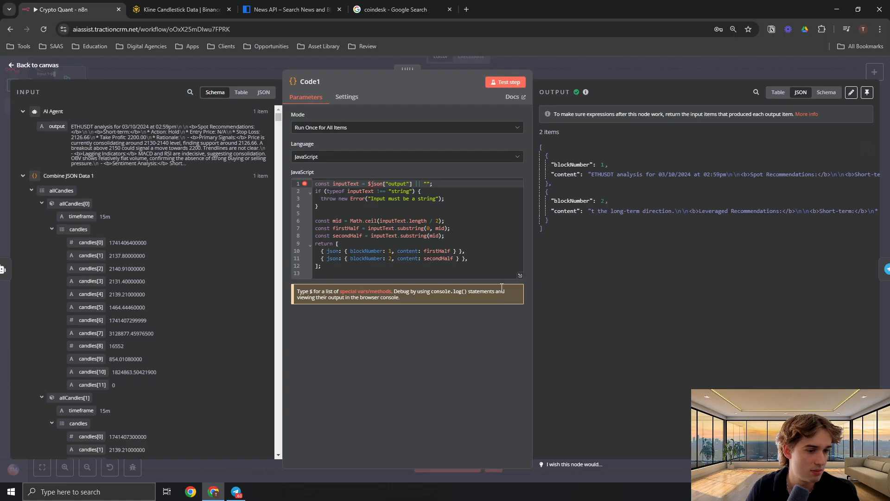
pyautogui.click(521, 276)
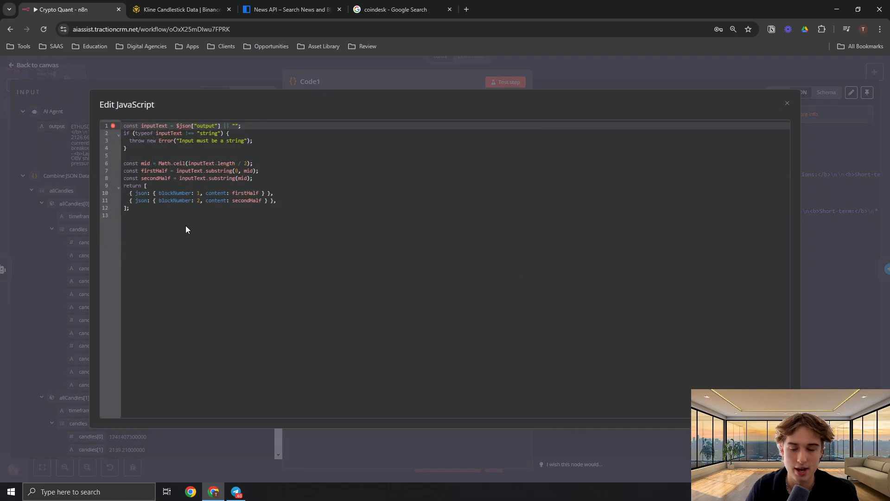
pyautogui.click(335, 70)
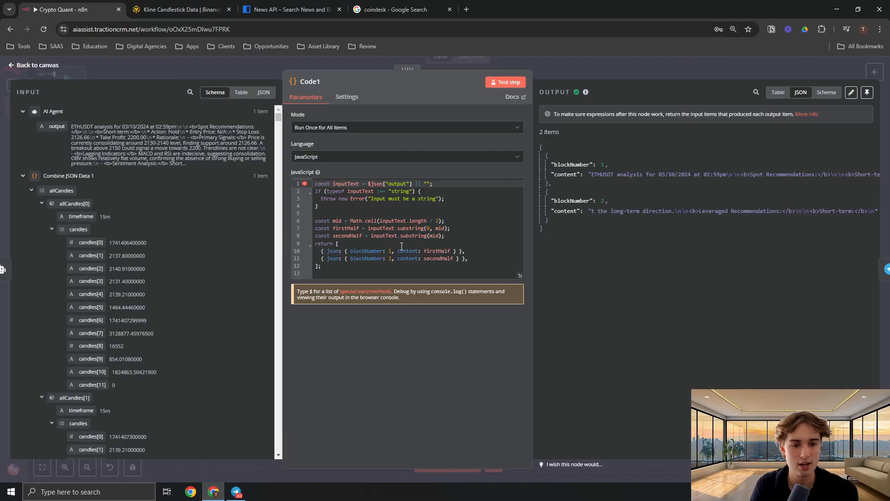
pyautogui.press('Escape')
# Step: View the final Telegram node's settings, and search the Telegram actions for "send mes" without adding a node
pyautogui.press('Return')
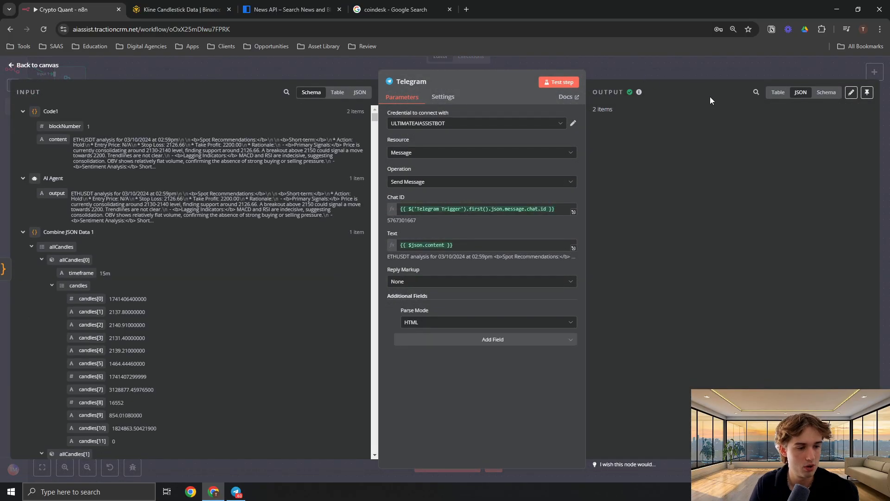
pyautogui.click(864, 66)
pyautogui.click(875, 99)
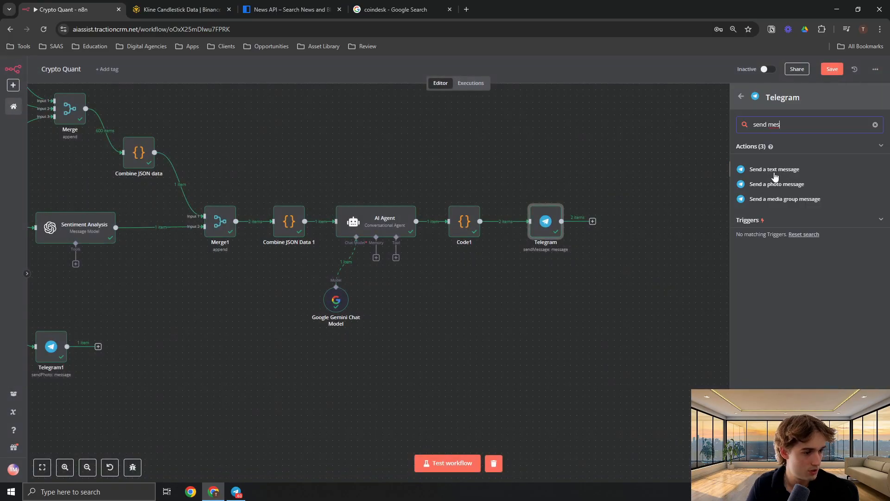
pyautogui.click(657, 201)
# Step: Map the Telegram Trigger's message chat id into the final Telegram node's Chat ID, and remove the duplicate expression
pyautogui.doubleClick(543, 229)
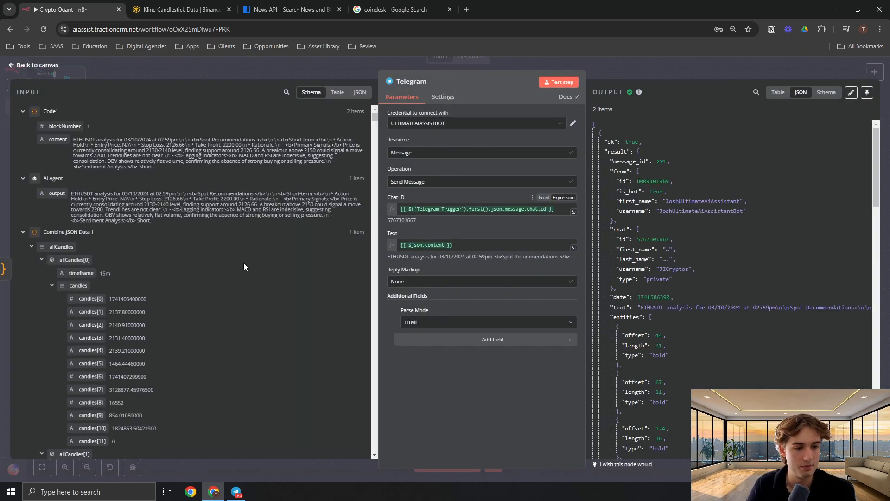
pyautogui.scroll(-8, 243, 263)
pyautogui.scroll(-20, 363, 192)
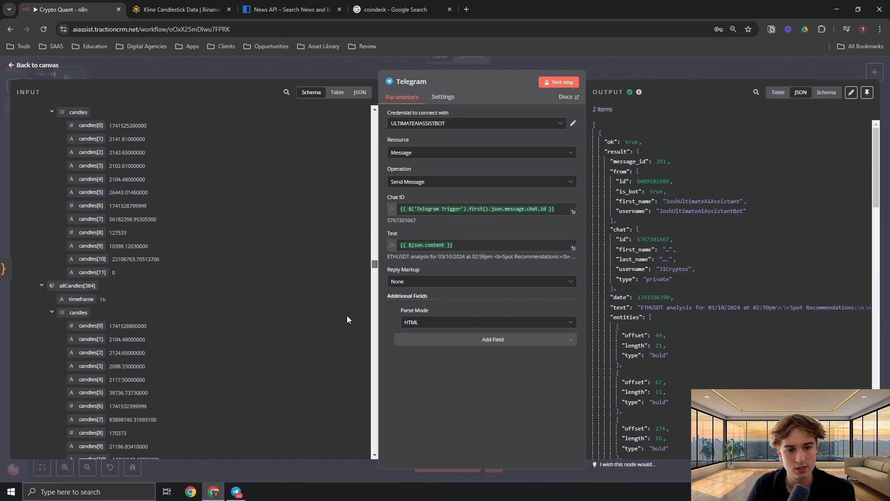
pyautogui.scroll(-20, 369, 451)
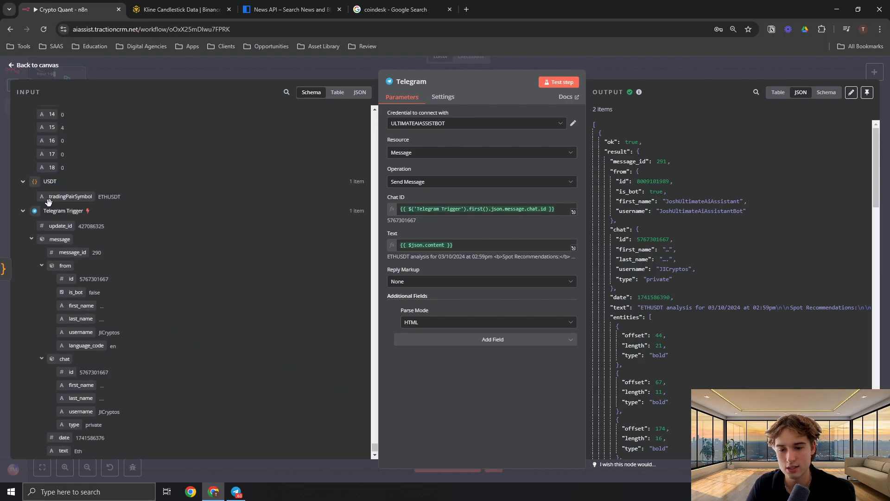
pyautogui.moveTo(71, 372); pyautogui.dragTo(565, 214)
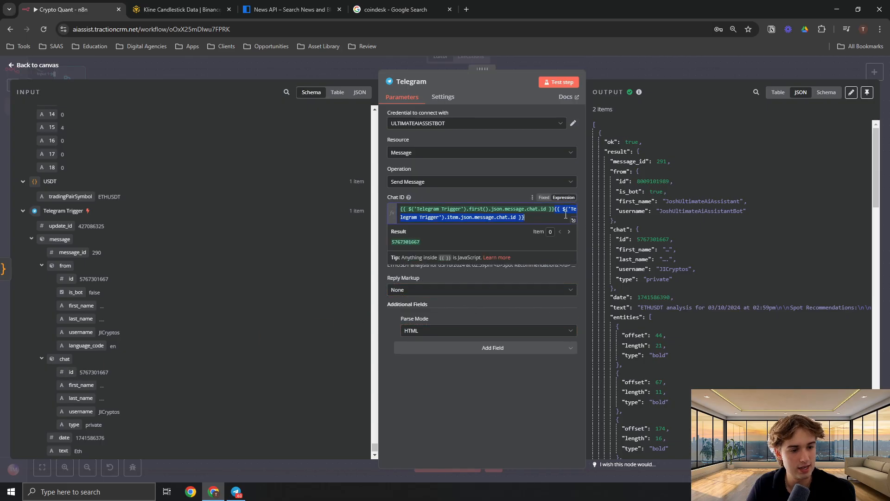
pyautogui.press('BackSpace')
pyautogui.click(561, 242)
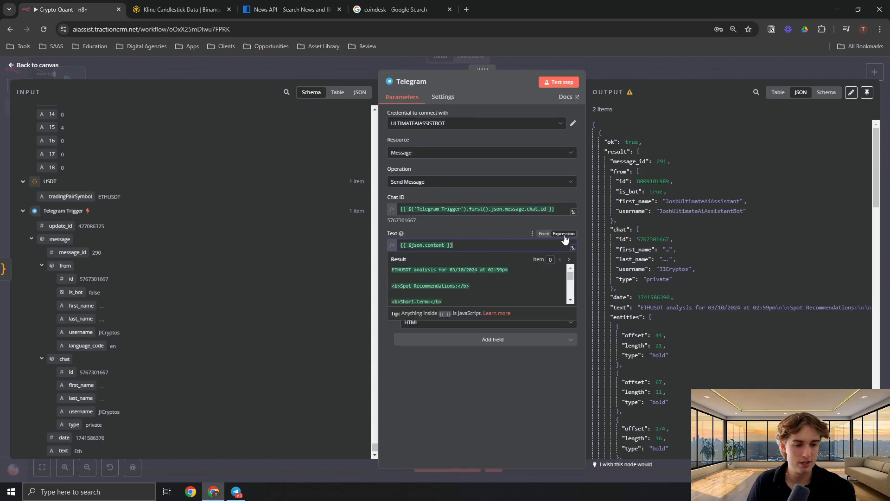
# Step: Map Code1's content into the final Telegram node's Text, remove the duplicate expression, and return to the canvas
pyautogui.click(486, 229)
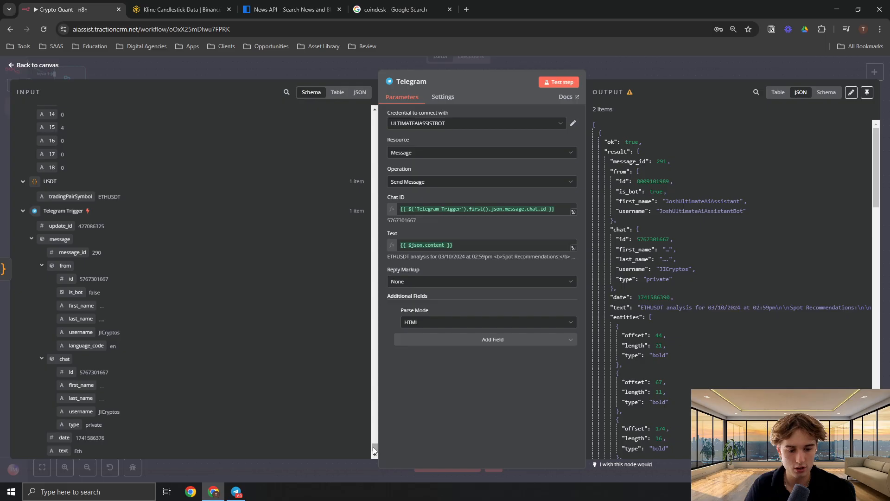
pyautogui.moveTo(374, 449); pyautogui.dragTo(383, 112)
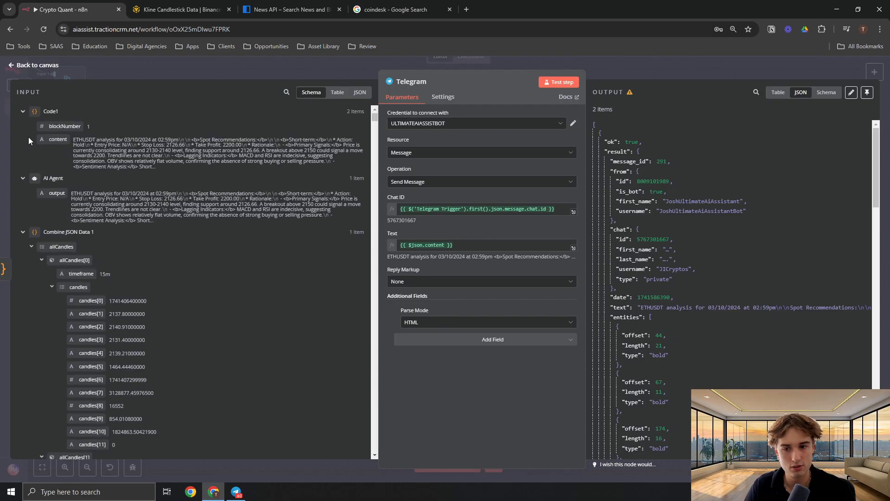
pyautogui.moveTo(54, 137); pyautogui.dragTo(487, 245)
pyautogui.press('BackSpace')
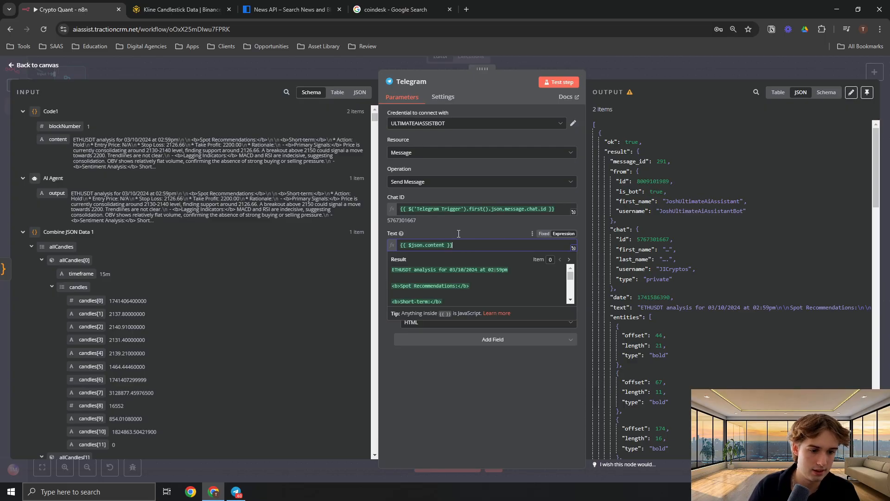
pyautogui.click(579, 261)
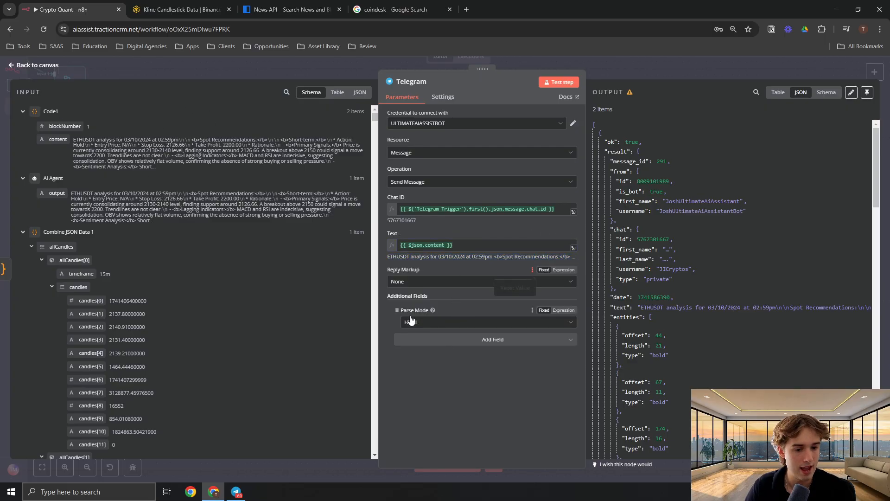
pyautogui.click(640, 69)
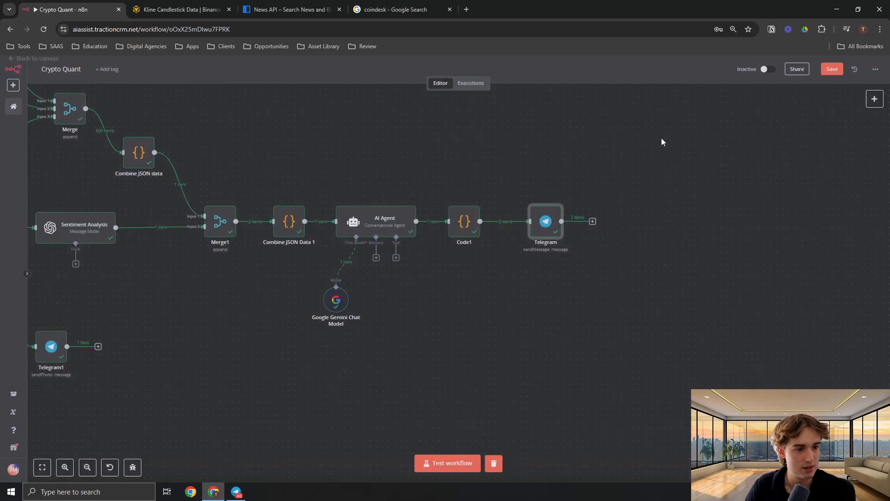
# Step: Switch to Telegram, read through the bot's delivered ETHUSDT analysis messages and chart image, and return to the n8n workflow
pyautogui.moveTo(292, 95); pyautogui.dragTo(585, 178)
pyautogui.scroll(-1, 607, 191)
pyautogui.moveTo(671, 216); pyautogui.dragTo(643, 205)
pyautogui.click(235, 495)
pyautogui.scroll(10, 153, 181)
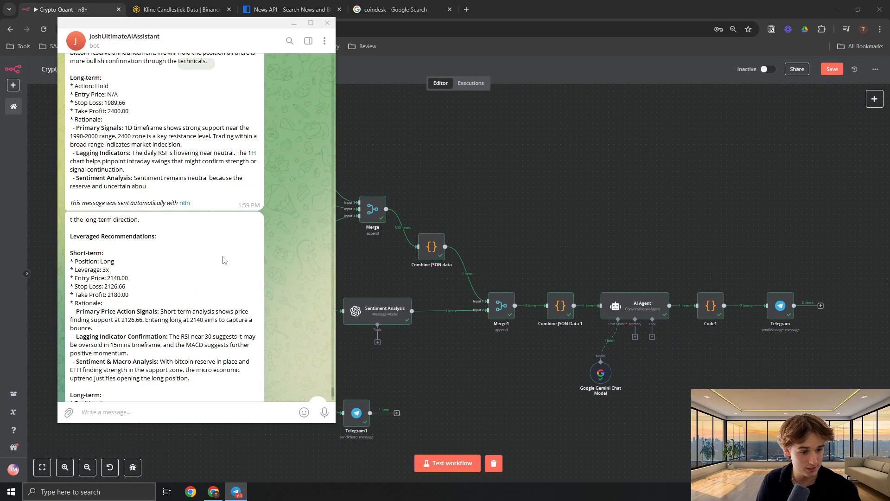
pyautogui.scroll(-12, 153, 181)
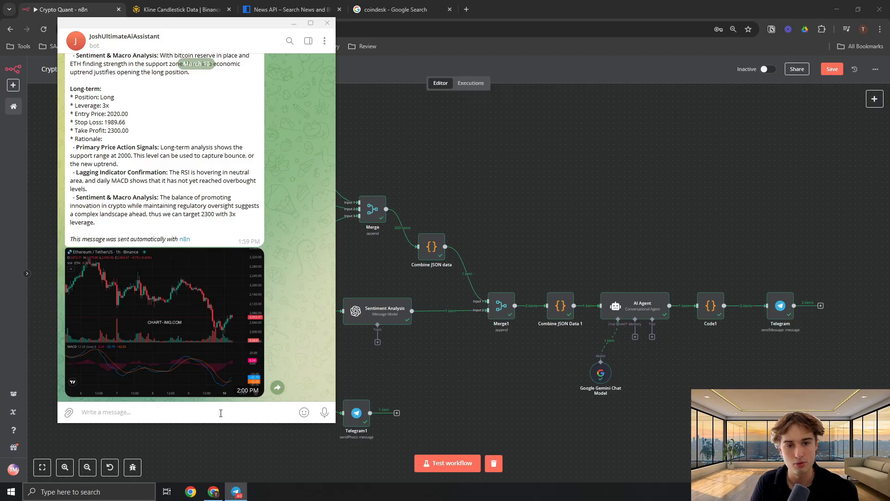
pyautogui.click(294, 22)
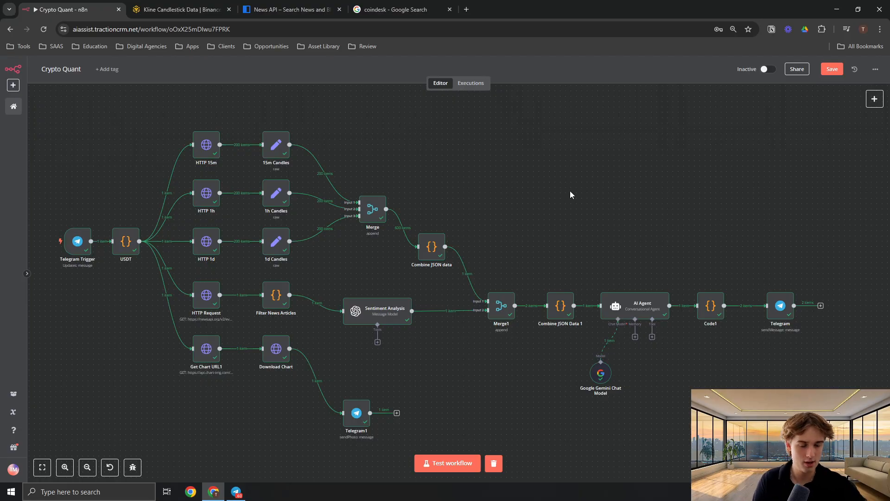
# Step: View the Get Chart URL1 node, go to chart-img.com, and open its API documentation at TradingView Snapshot v2
pyautogui.moveTo(511, 165); pyautogui.dragTo(555, 143)
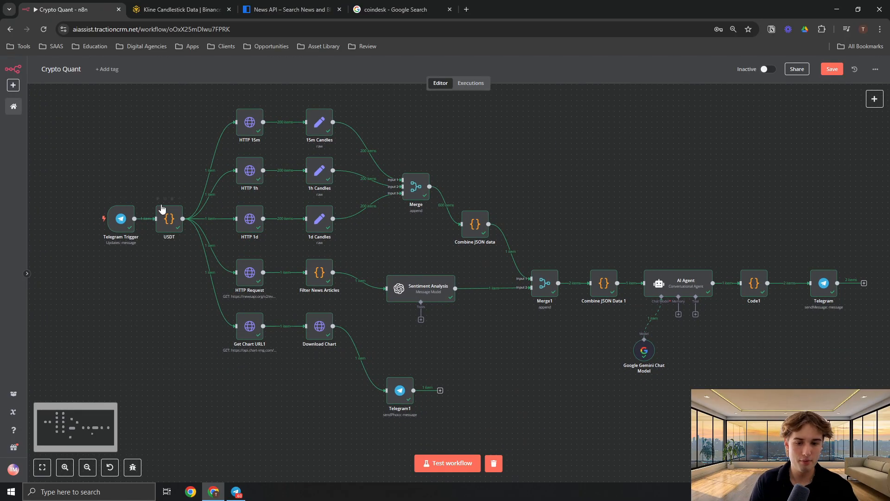
pyautogui.doubleClick(250, 329)
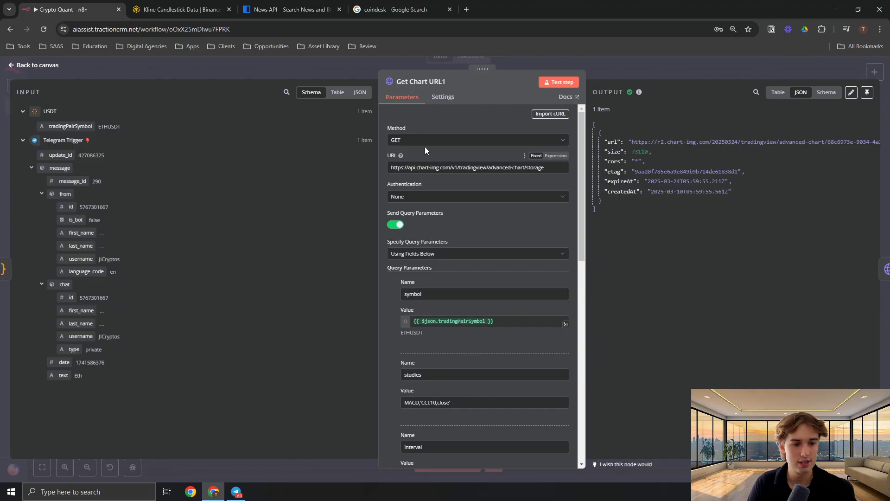
pyautogui.click(391, 9)
pyautogui.click(388, 30)
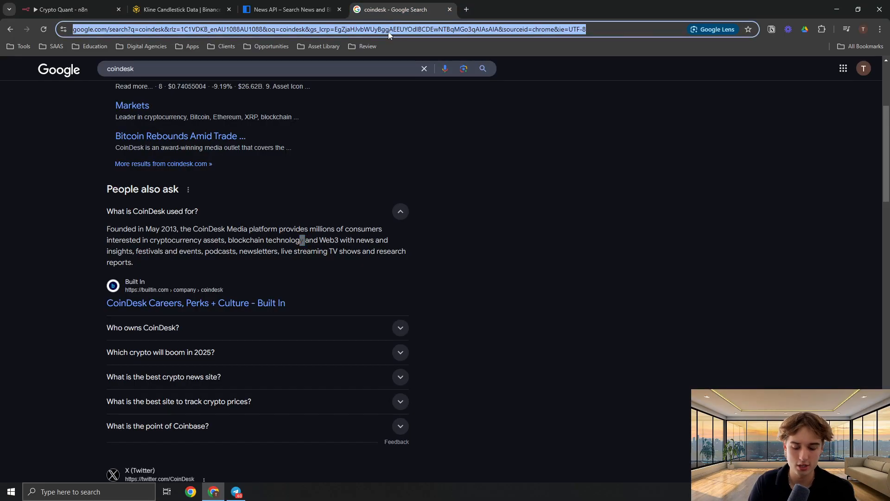
pyautogui.write('chart-img')
pyautogui.press('Return')
pyautogui.click(256, 267)
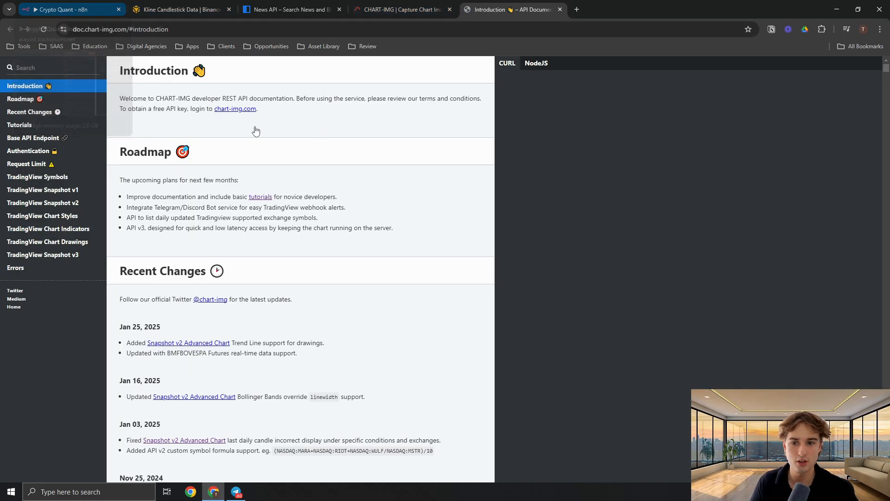
pyautogui.click(44, 203)
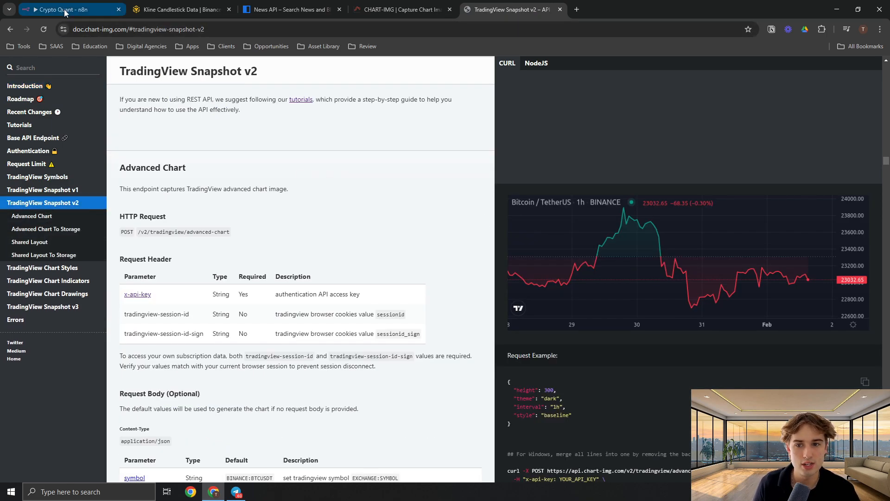
# Step: Examine the Advanced Chart section of the chart-img documentation, including its MACD and volume request example
pyautogui.click(64, 13)
pyautogui.scroll(-3, 602, 255)
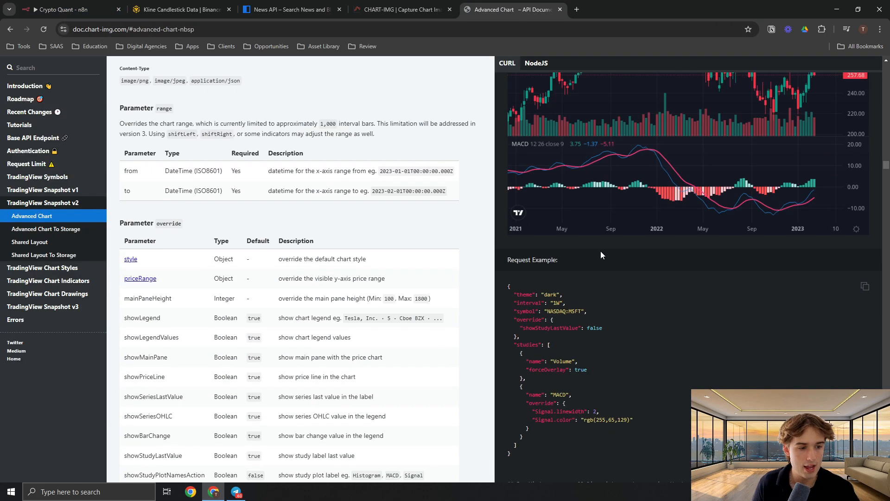
pyautogui.scroll(3, 601, 255)
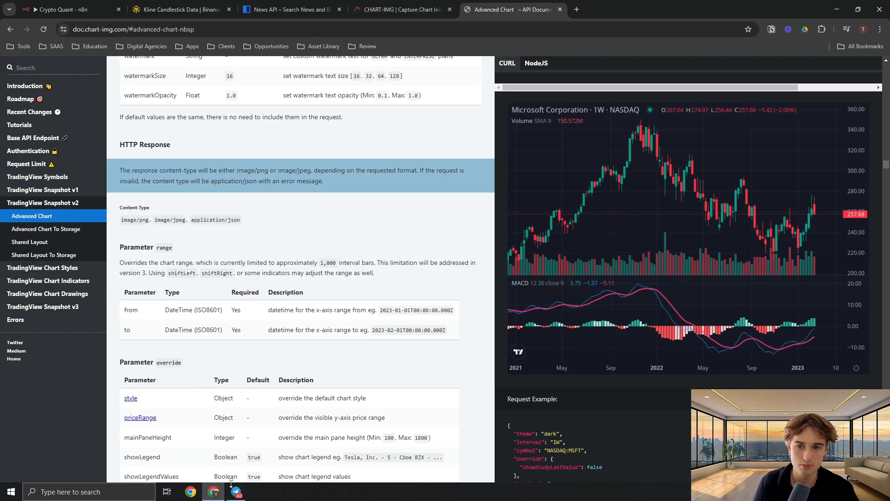
pyautogui.scroll(-3, 674, 287)
pyautogui.scroll(-5, 691, 353)
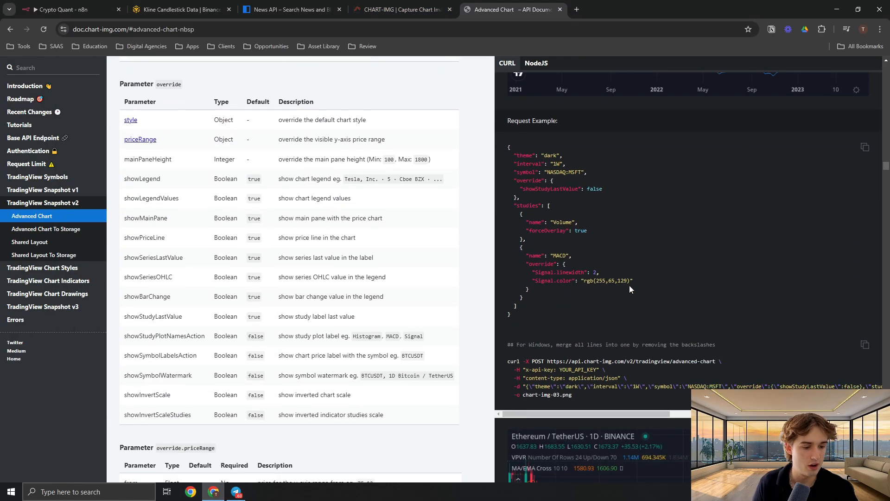
# Step: Paste the chart-img Advanced Chart cURL example into Get Chart URL1's cURL import, and close it without importing
pyautogui.moveTo(505, 222); pyautogui.dragTo(600, 258)
pyautogui.hotkey('ctrl', '1')
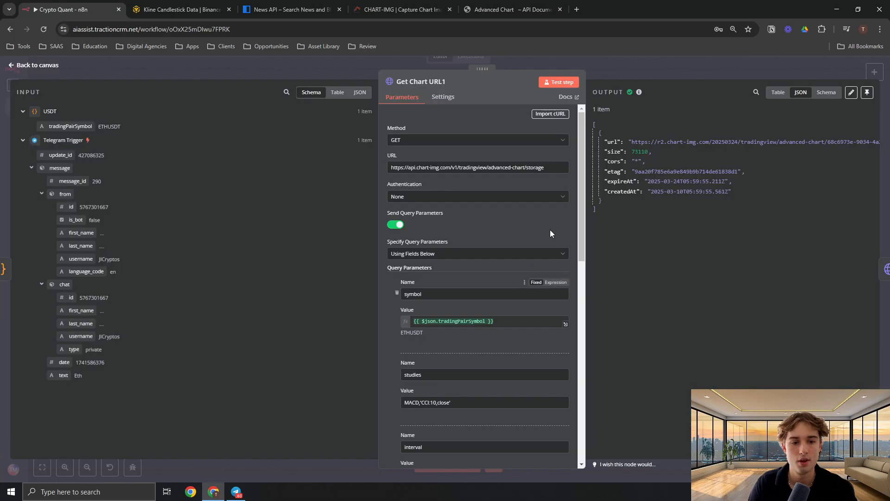
pyautogui.click(550, 114)
pyautogui.hotkey('ctrl', 'v')
pyautogui.click(406, 255)
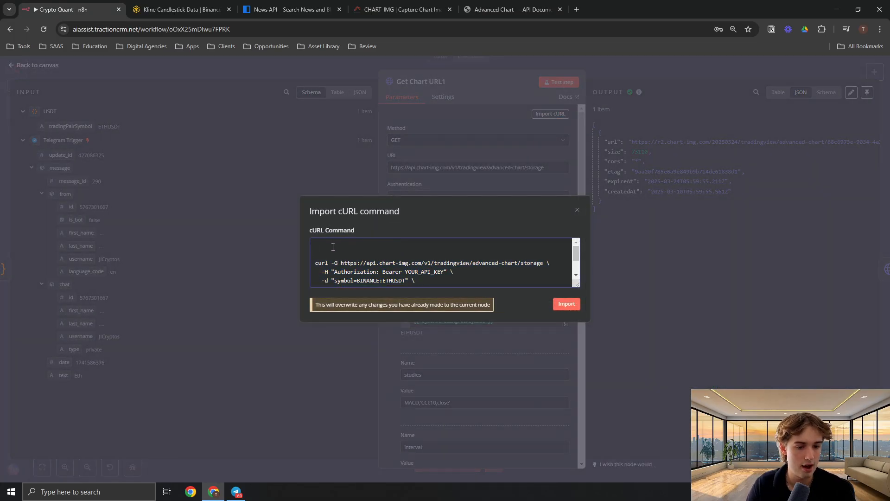
pyautogui.hotkey('ctrl', 'v')
pyautogui.scroll(5, 428, 272)
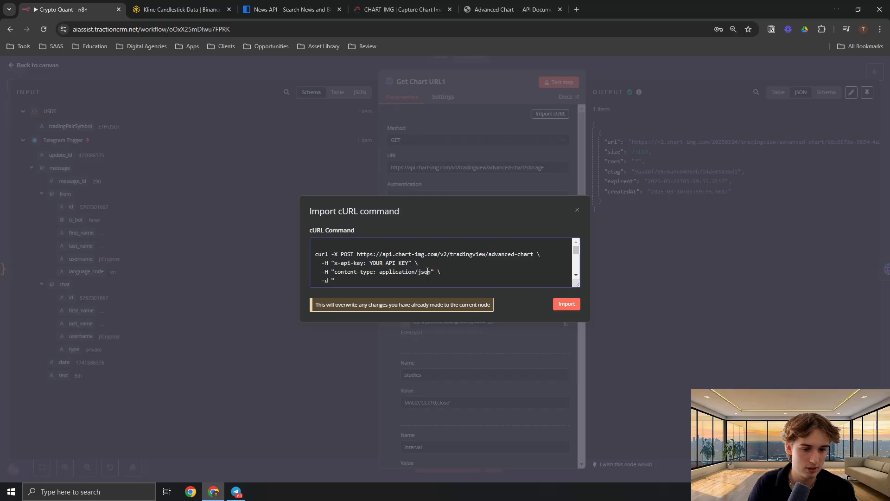
pyautogui.scroll(-5, 573, 264)
pyautogui.click(578, 210)
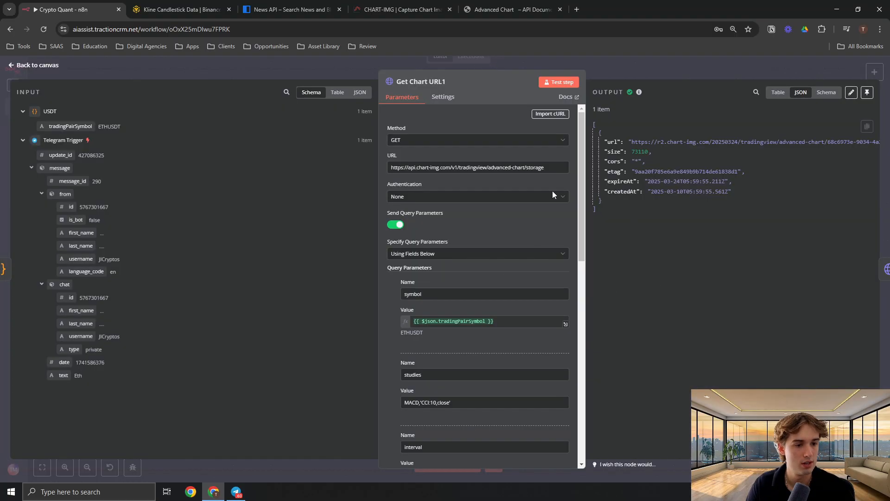
# Step: Review the Get Chart URL1 node's request URL and the trading pair expression in its symbol query parameter
pyautogui.scroll(-2, 536, 185)
pyautogui.scroll(2, 456, 319)
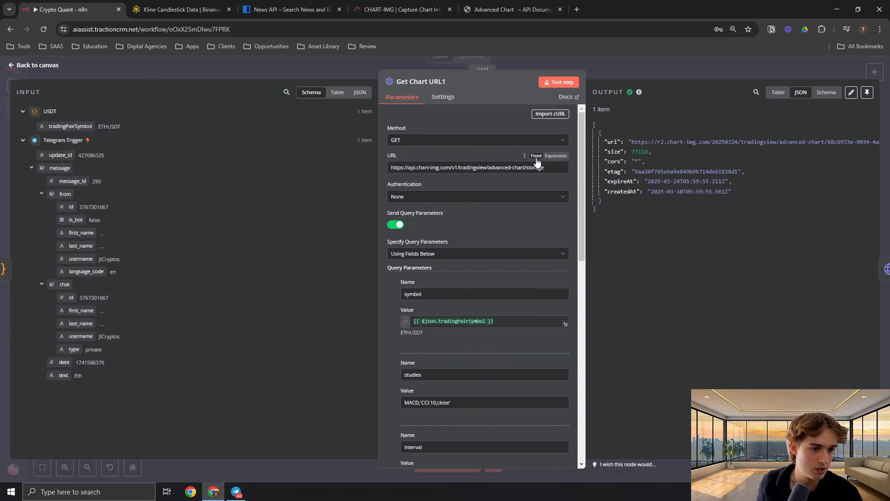
pyautogui.moveTo(544, 167); pyautogui.dragTo(392, 166)
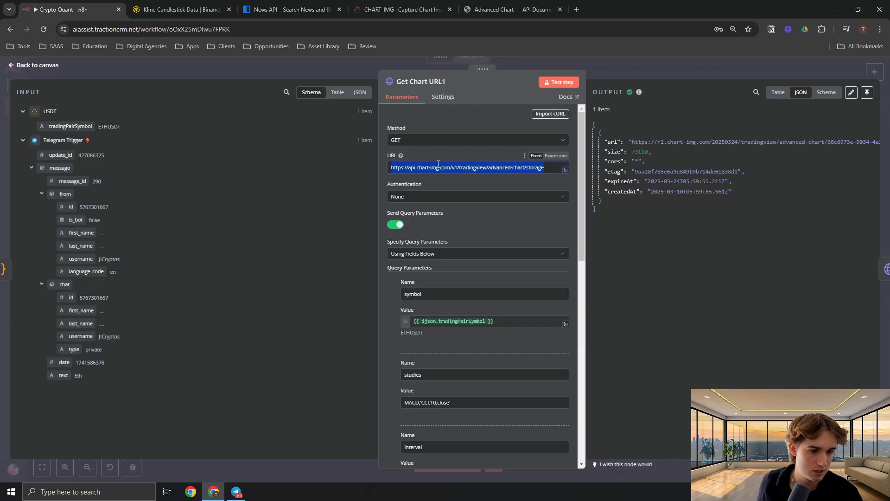
pyautogui.scroll(-2, 507, 226)
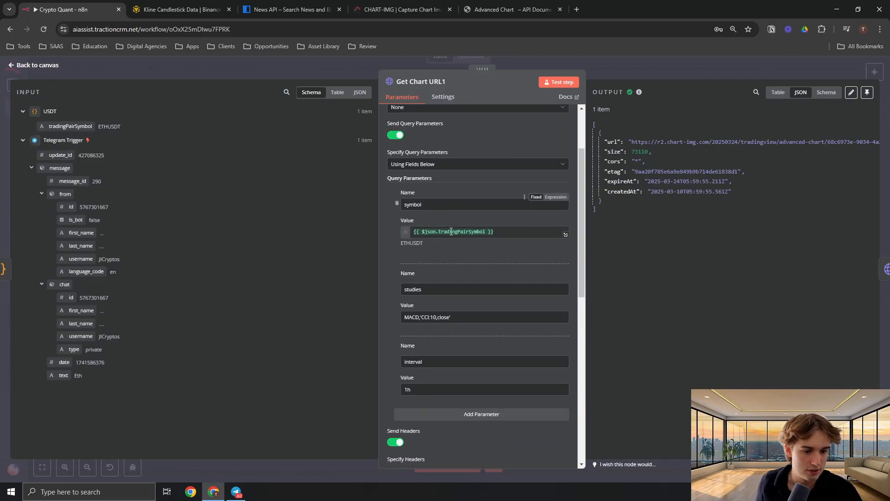
pyautogui.click(508, 228)
pyautogui.click(424, 213)
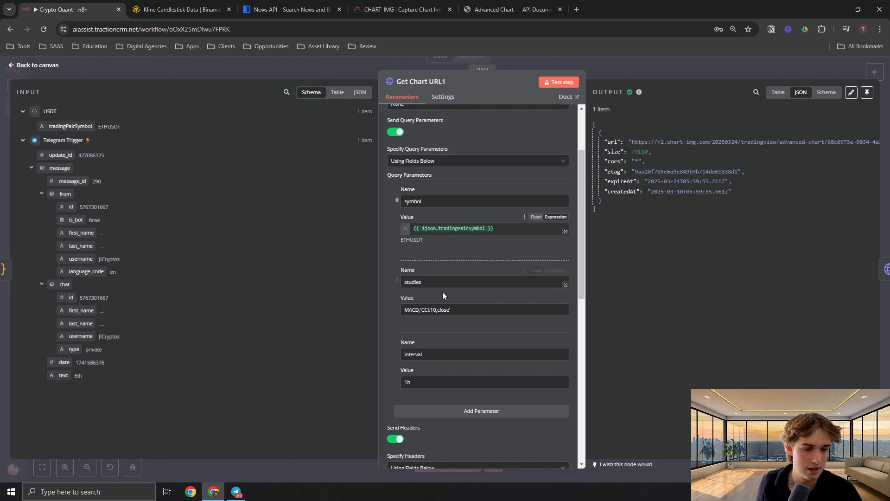
# Step: Review the Get Chart URL1 node's studies and interval query parameters and its Authorization and Content-Type headers
pyautogui.scroll(-2, 427, 183)
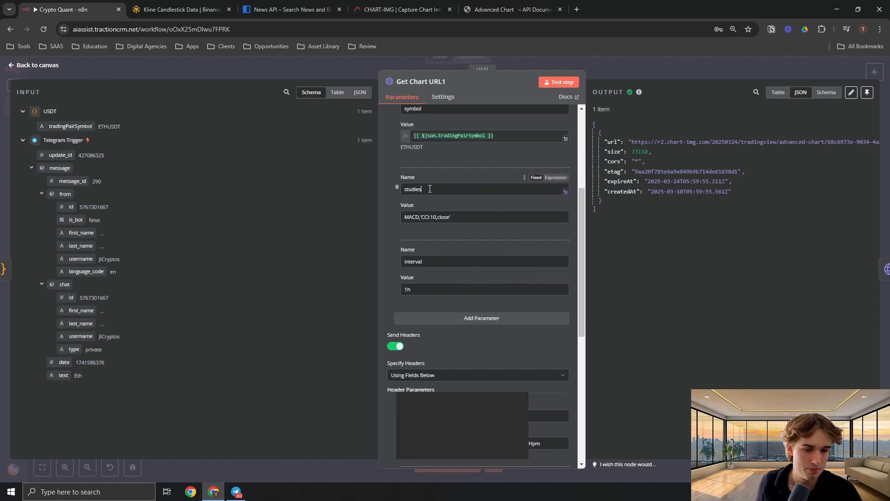
pyautogui.doubleClick(430, 188)
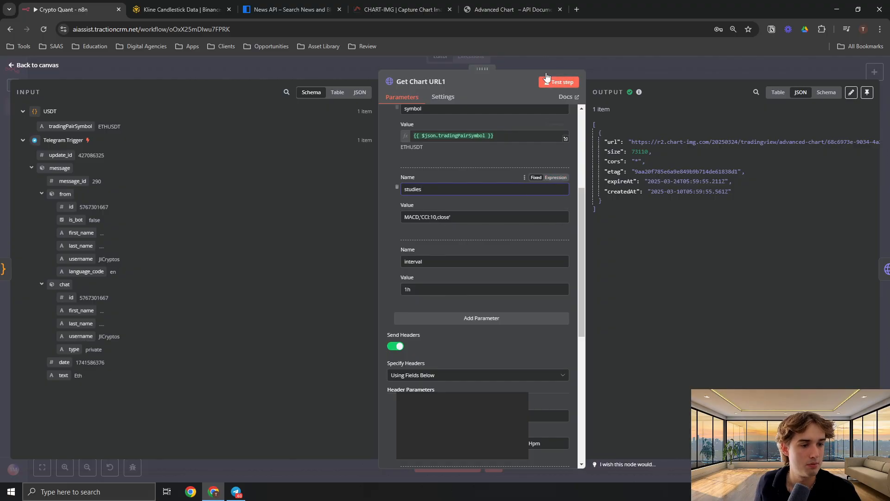
pyautogui.scroll(-2, 436, 179)
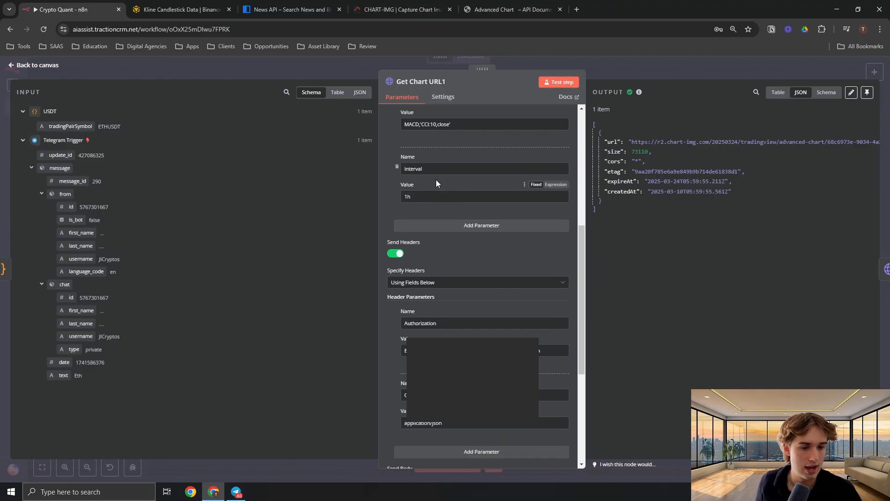
pyautogui.write('l')
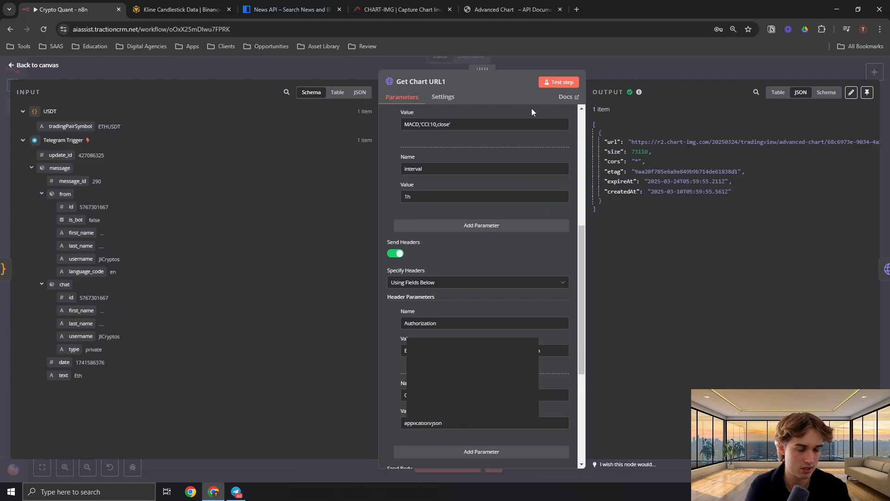
pyautogui.scroll(-3, 494, 222)
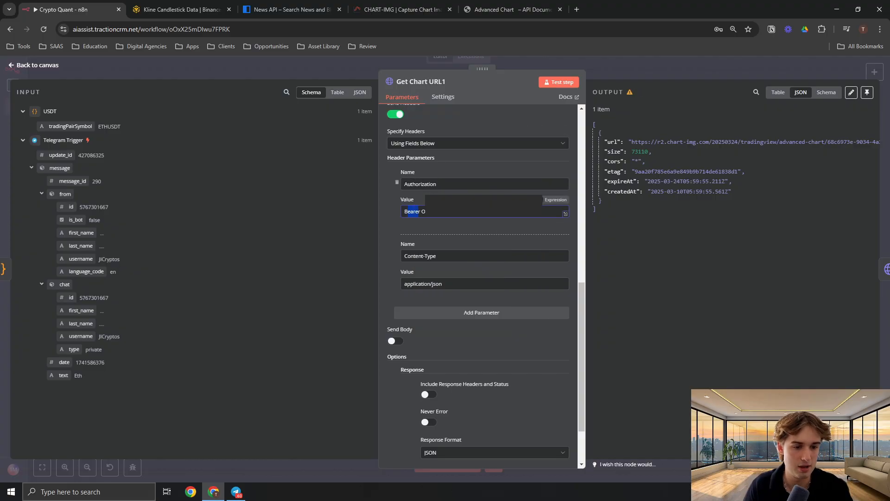
# Step: Look up in the chart-img documentation's introduction how to obtain a free API key, and follow its chart-img.com link
pyautogui.click(402, 9)
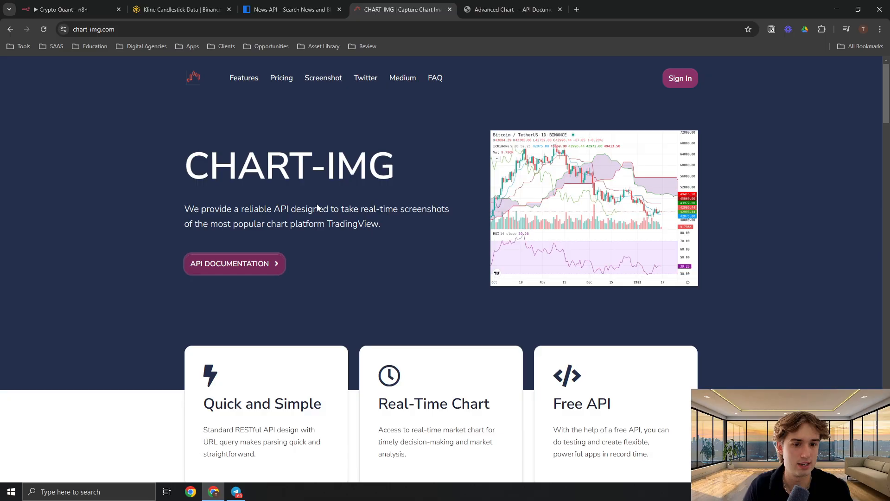
pyautogui.click(240, 271)
pyautogui.moveTo(119, 98); pyautogui.dragTo(190, 98)
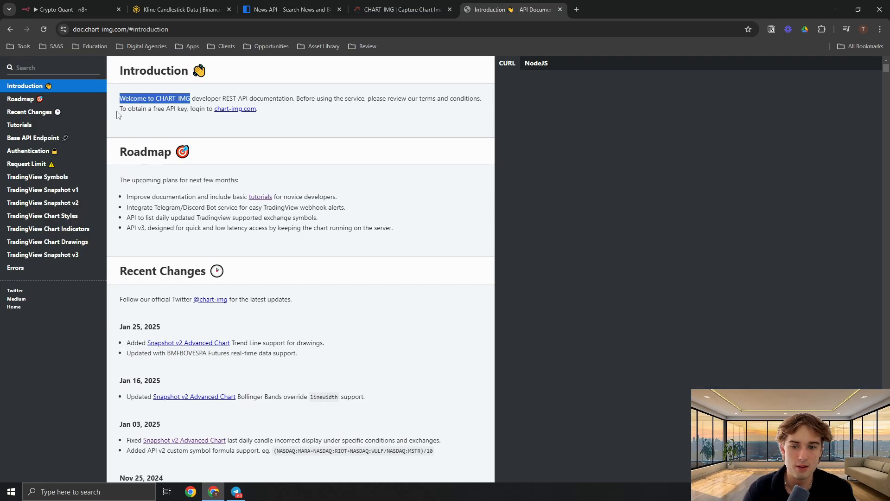
pyautogui.moveTo(120, 112); pyautogui.dragTo(196, 112)
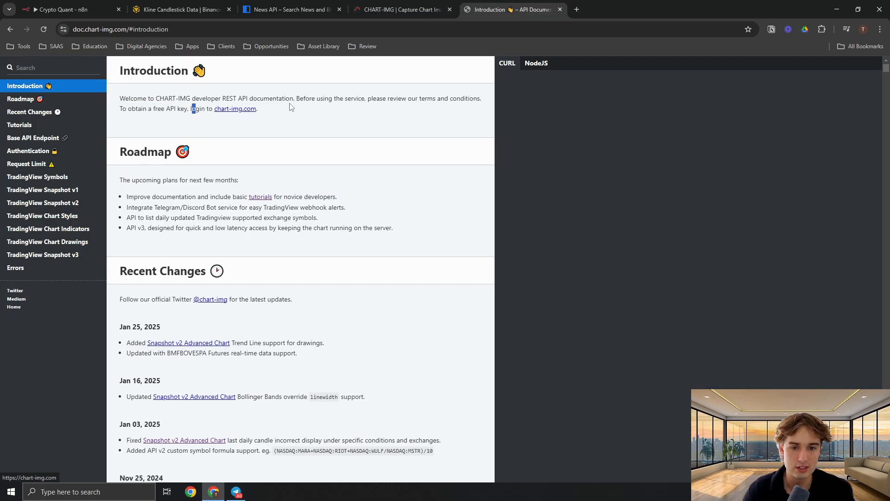
pyautogui.click(247, 110)
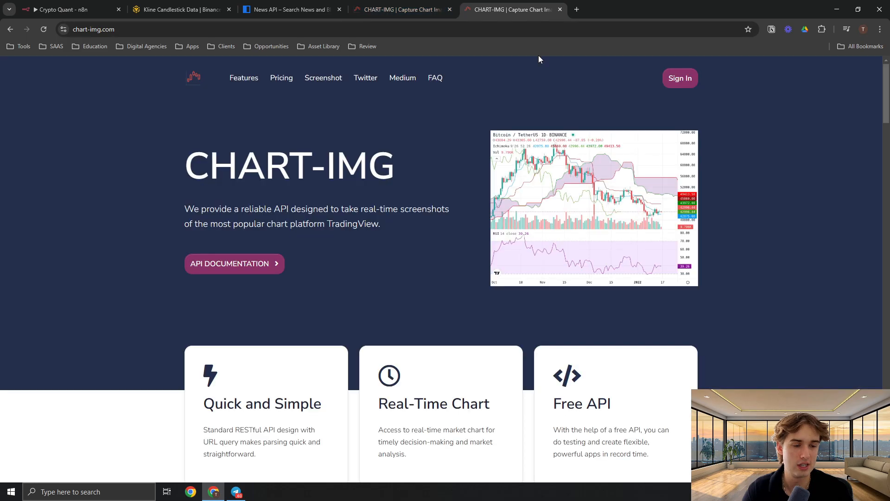
# Step: Return to the Get Chart URL1 node and review its Bearer authorization value, Content-Type header and response options
pyautogui.click(88, 11)
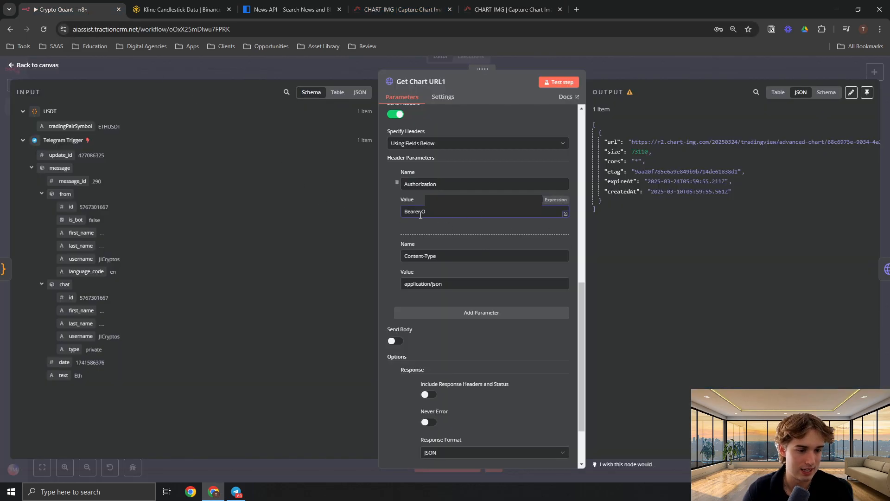
pyautogui.moveTo(421, 213); pyautogui.dragTo(395, 219)
pyautogui.click(447, 236)
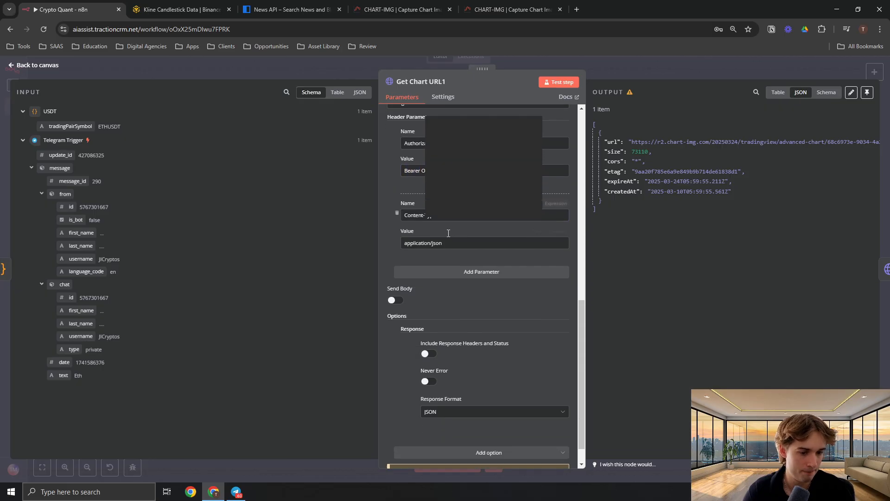
# Step: Review the Content-Type header's name and its application/json value in the Get Chart URL1 node
pyautogui.scroll(-2, 431, 229)
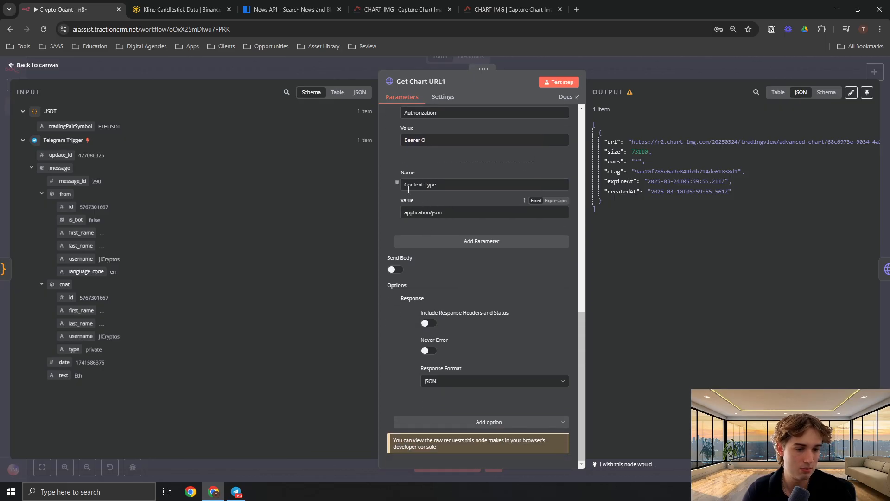
pyautogui.moveTo(402, 213); pyautogui.dragTo(439, 210)
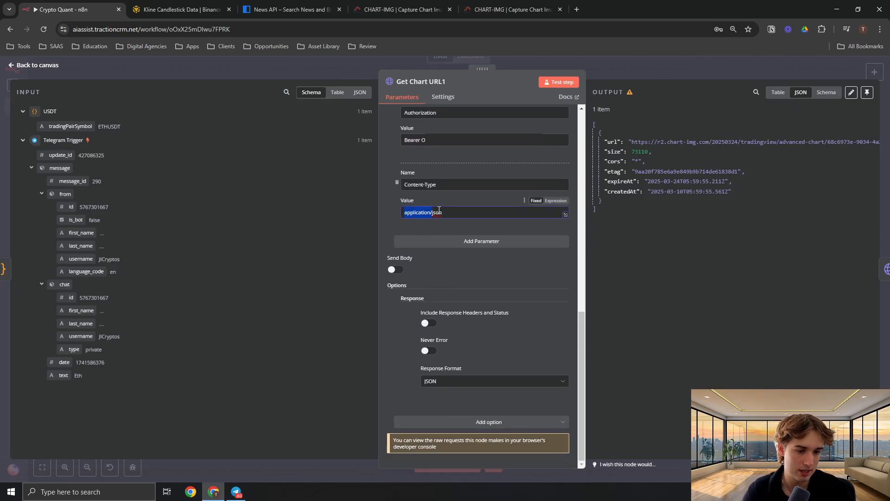
pyautogui.click(479, 211)
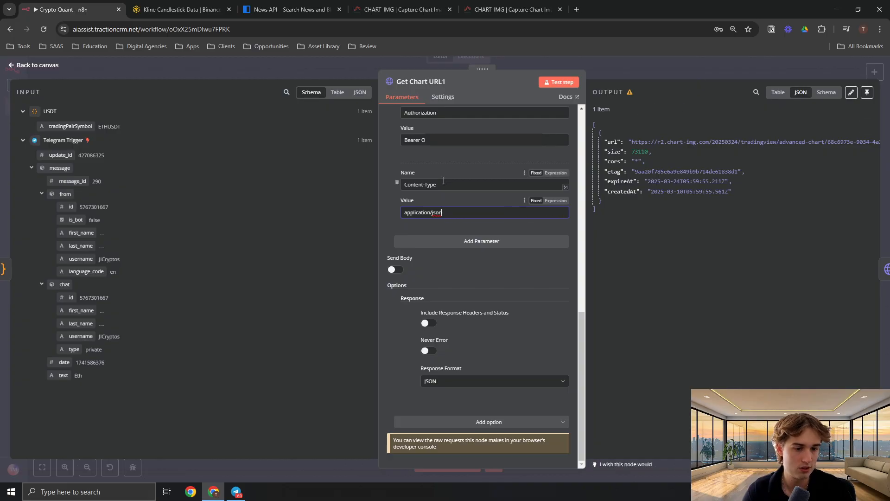
pyautogui.moveTo(439, 184); pyautogui.dragTo(402, 184)
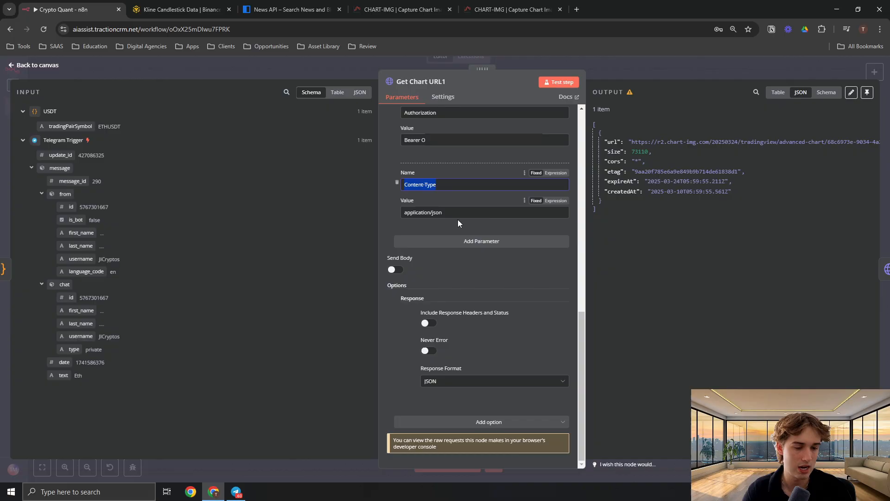
pyautogui.click(442, 212)
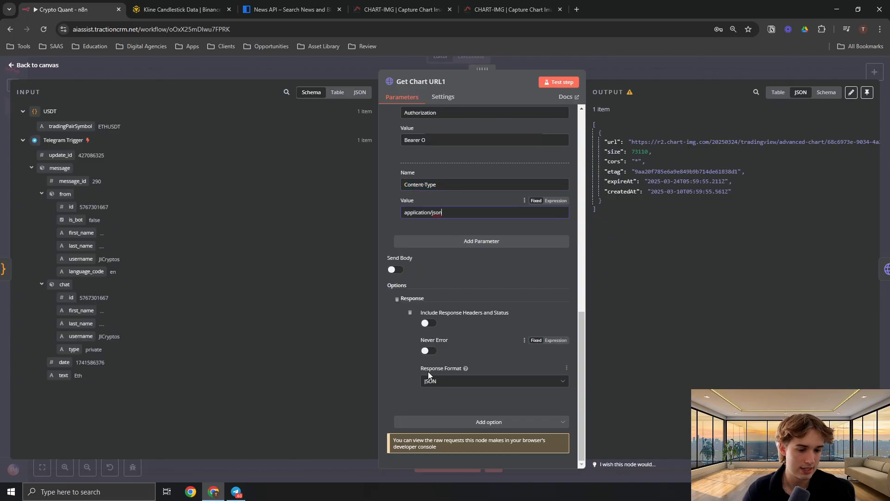
# Step: Choose JSON as the Get Chart URL1 node's response format and return to the canvas
pyautogui.click(454, 381)
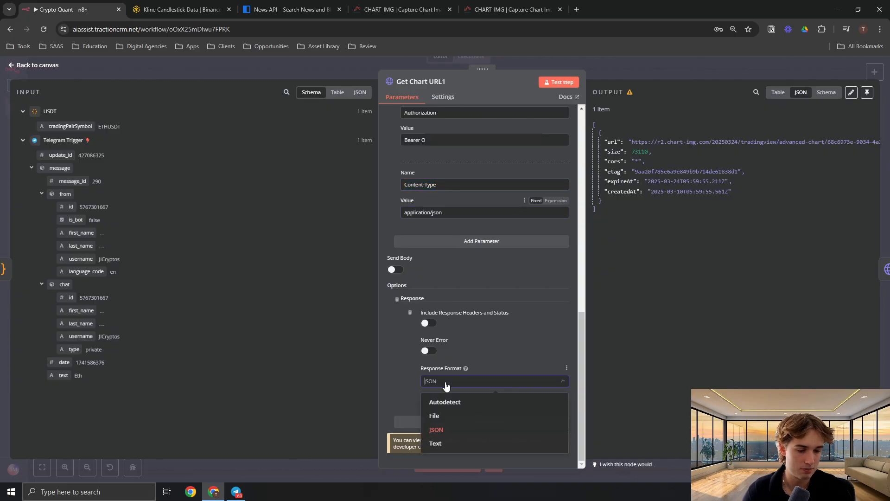
pyautogui.click(434, 430)
pyautogui.click(624, 68)
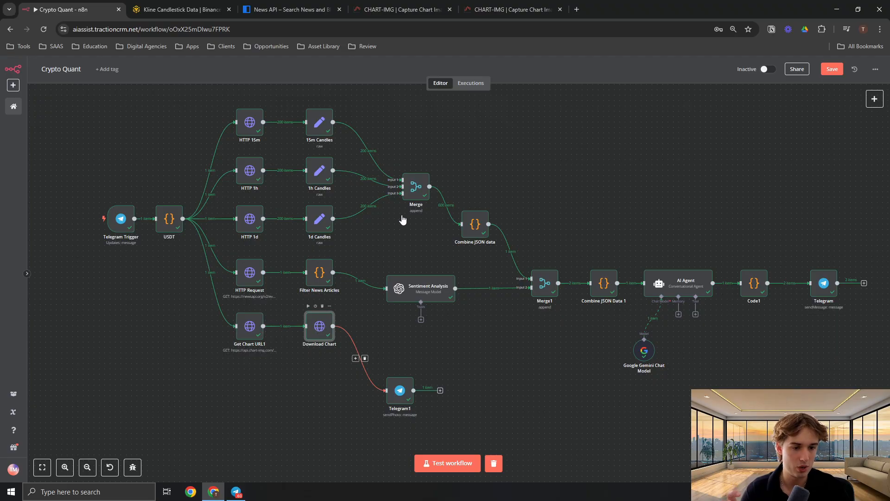
# Step: Open the Download Chart node, view its output chart image, and inspect the expression in its URL field
pyautogui.doubleClick(320, 327)
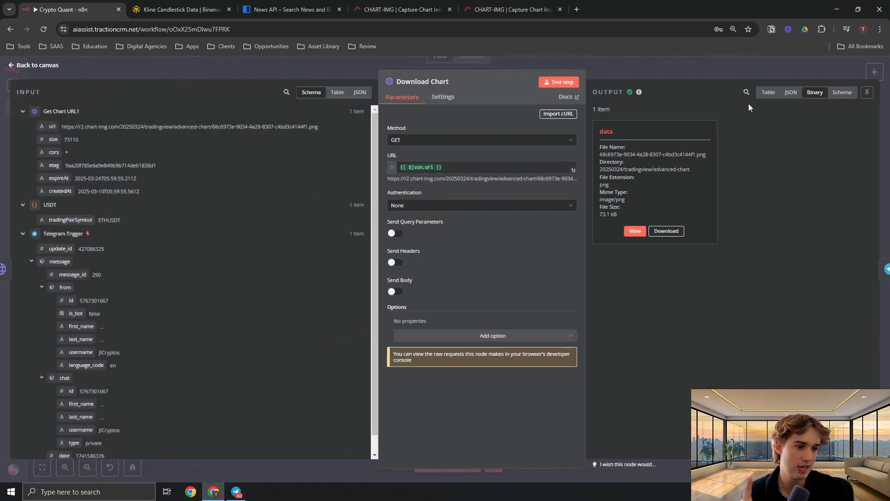
pyautogui.click(635, 231)
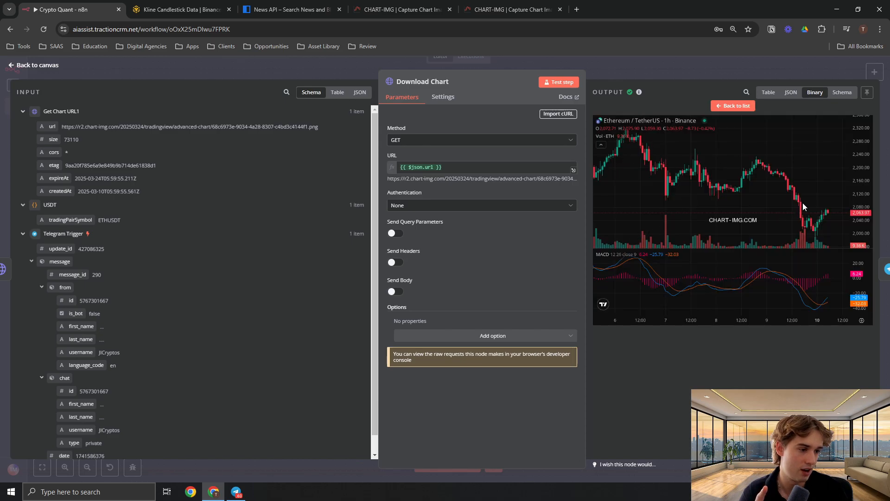
pyautogui.click(465, 165)
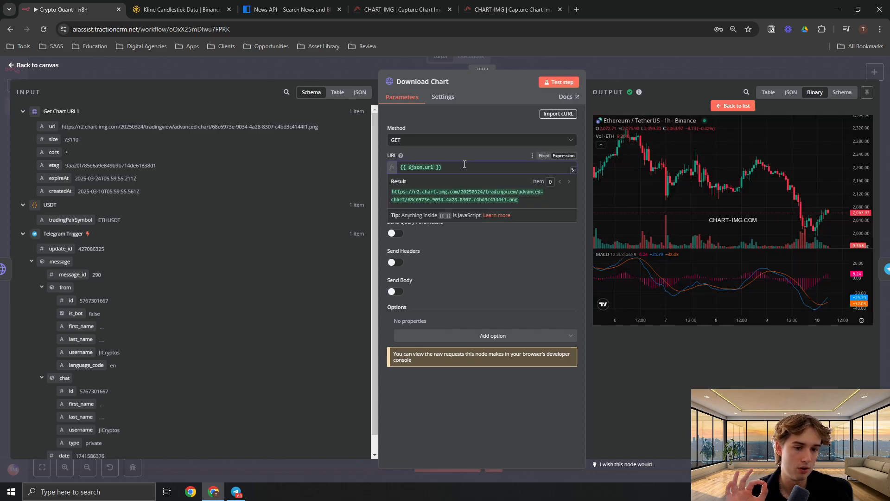
pyautogui.click(449, 157)
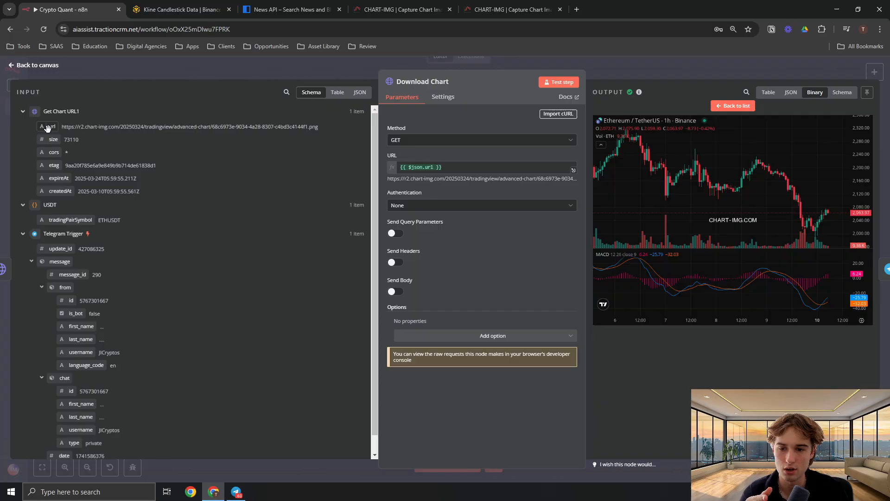
# Step: Try mapping the url field from Get Chart URL1's output into the Download Chart node's URL, and return to the canvas
pyautogui.moveTo(50, 125); pyautogui.dragTo(457, 168)
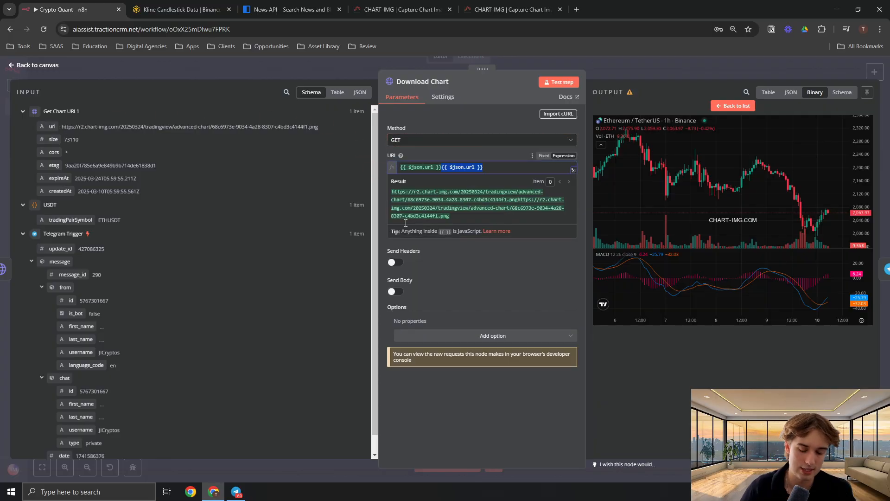
pyautogui.click(459, 274)
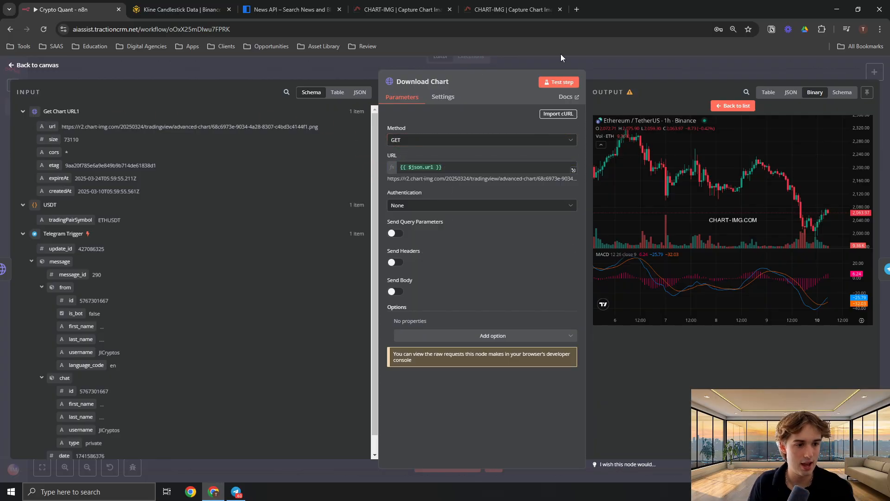
pyautogui.click(670, 61)
# Step: Add a Telegram node with the Send a photo message action, and remove that new node from the canvas
pyautogui.moveTo(504, 337); pyautogui.dragTo(491, 319)
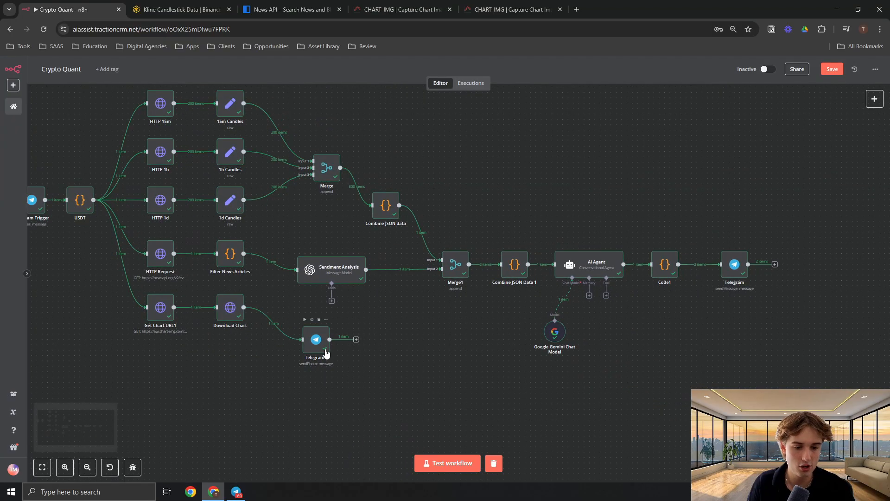
pyautogui.click(875, 98)
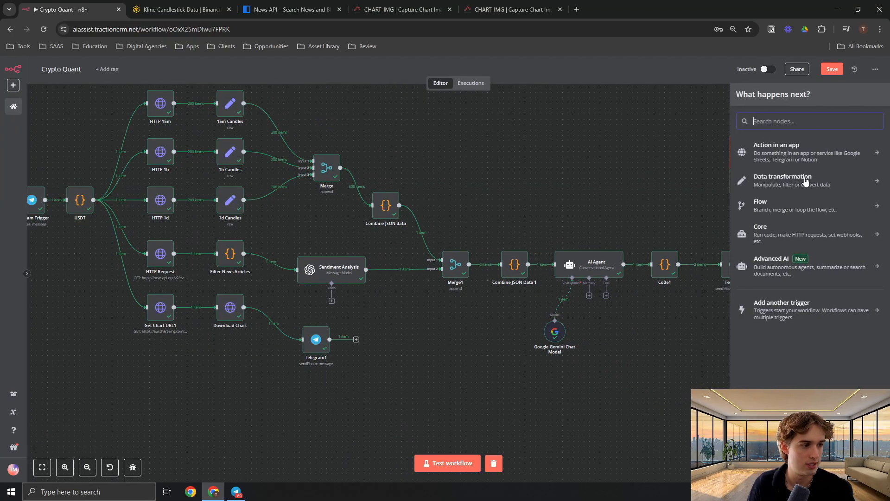
pyautogui.write('tele')
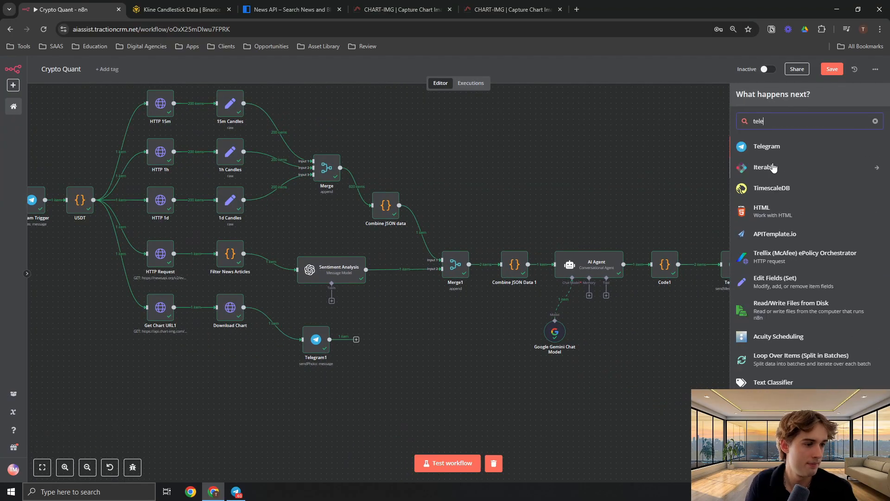
pyautogui.press('Return')
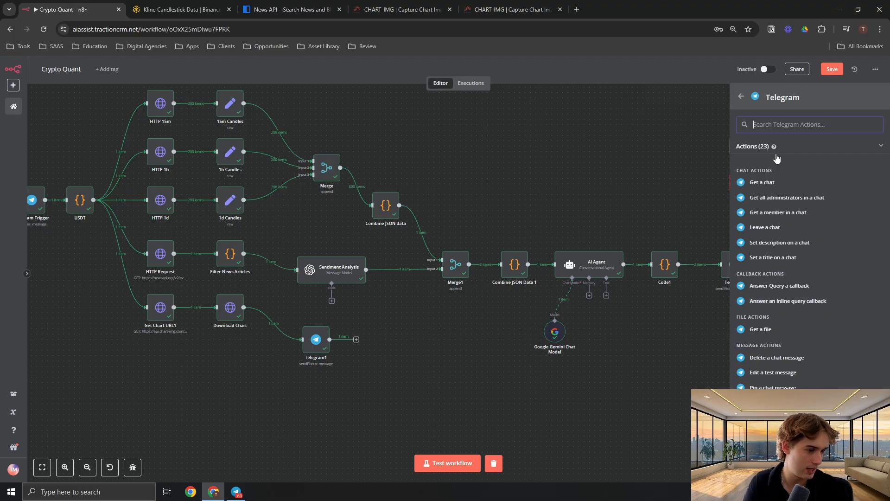
pyautogui.scroll(-2, 793, 366)
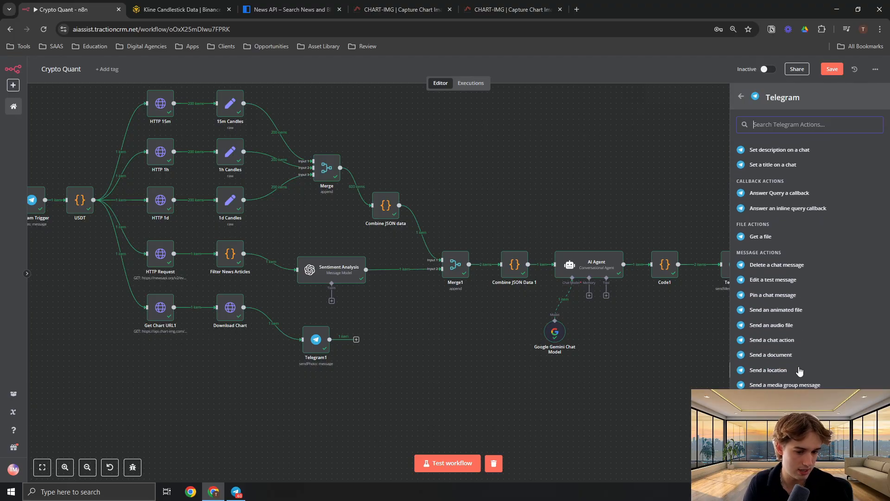
pyautogui.write('send')
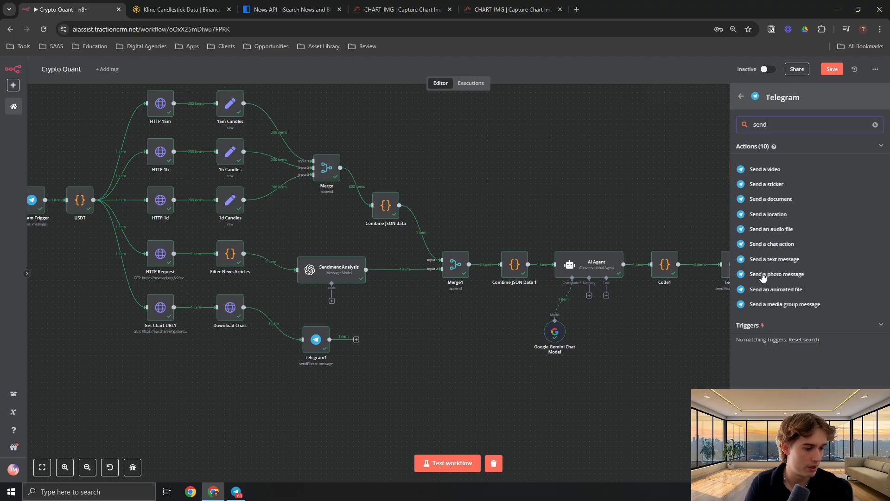
pyautogui.click(763, 277)
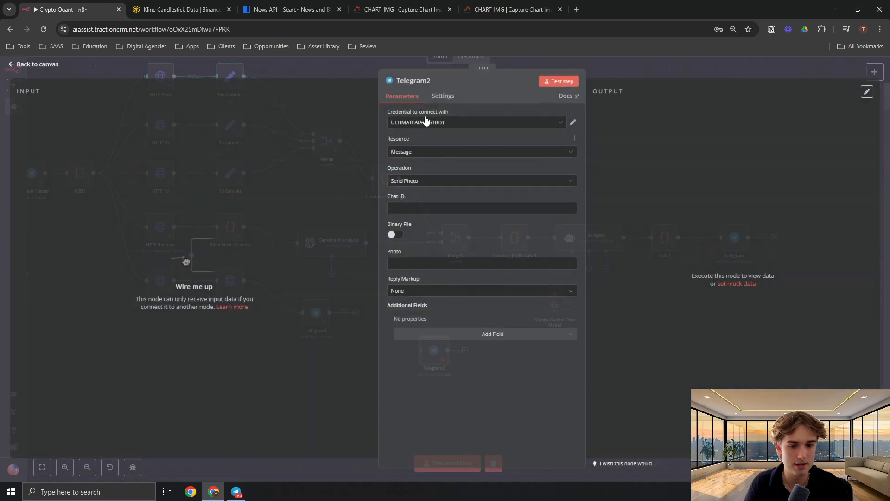
pyautogui.click(545, 65)
pyautogui.click(437, 357)
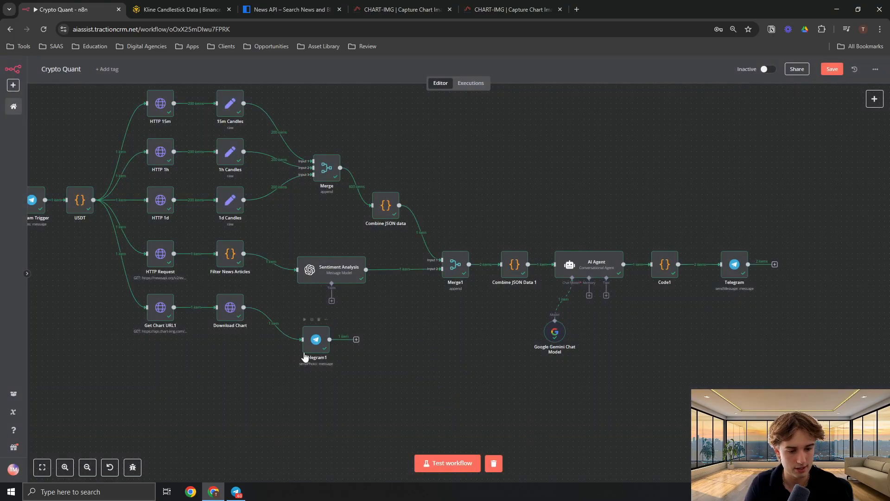
# Step: Set the Telegram1 node's Chat ID to the expression {{ $('Telegram Trigger').item.json.message.from.id }}, mapped from the trigger's sender id
pyautogui.doubleClick(312, 342)
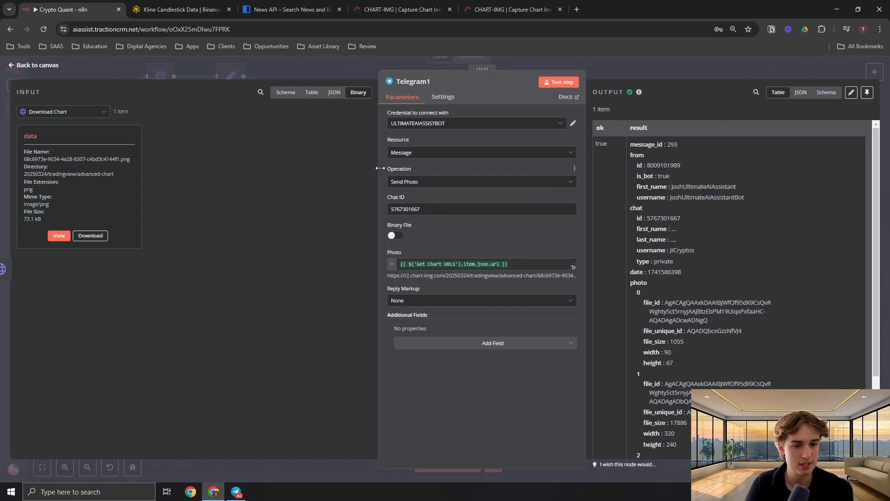
pyautogui.click(285, 92)
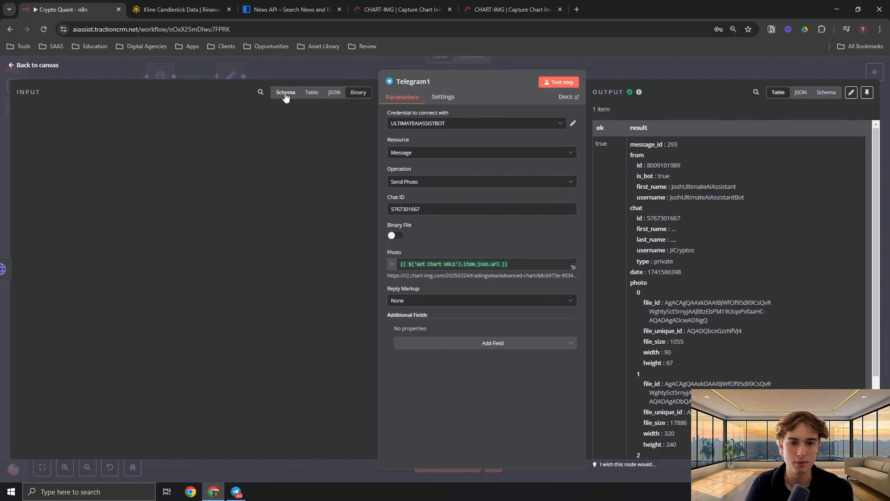
pyautogui.scroll(-5, 151, 277)
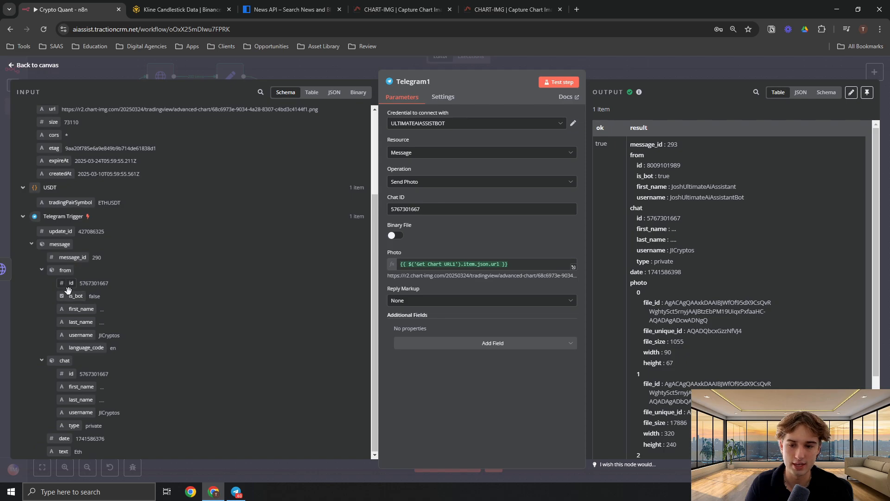
pyautogui.moveTo(71, 283); pyautogui.dragTo(459, 213)
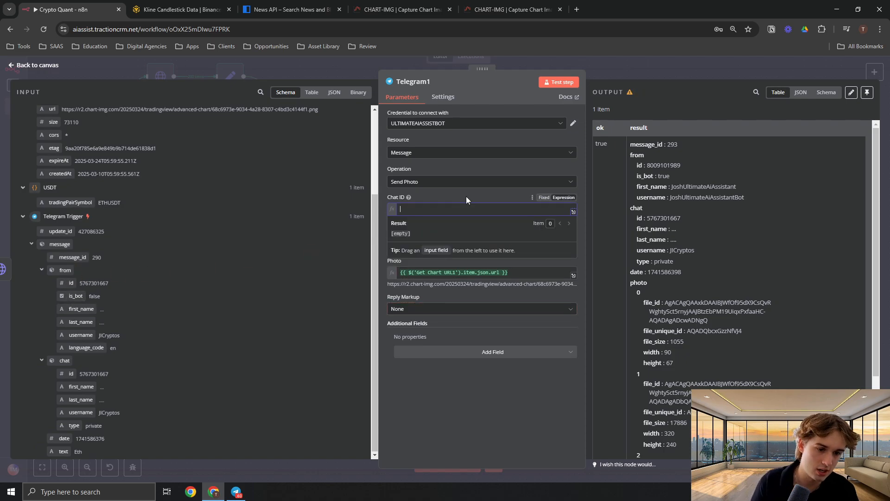
pyautogui.click(499, 199)
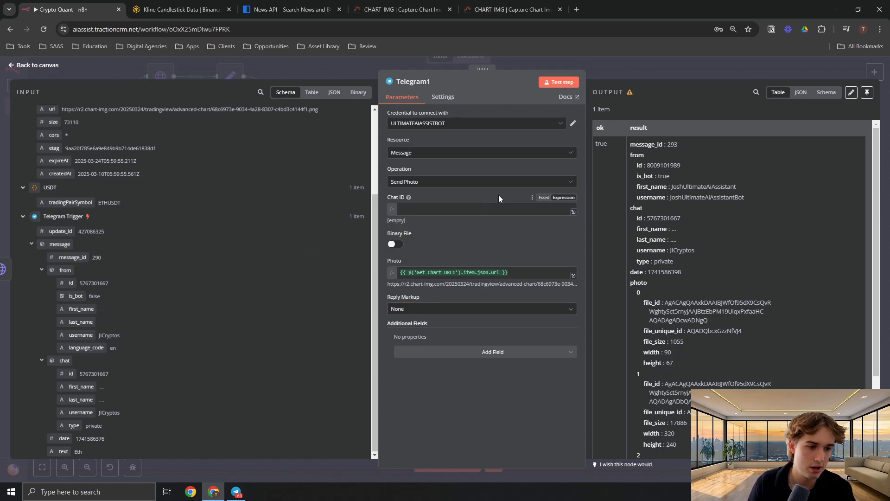
pyautogui.click(458, 211)
pyautogui.click(148, 256)
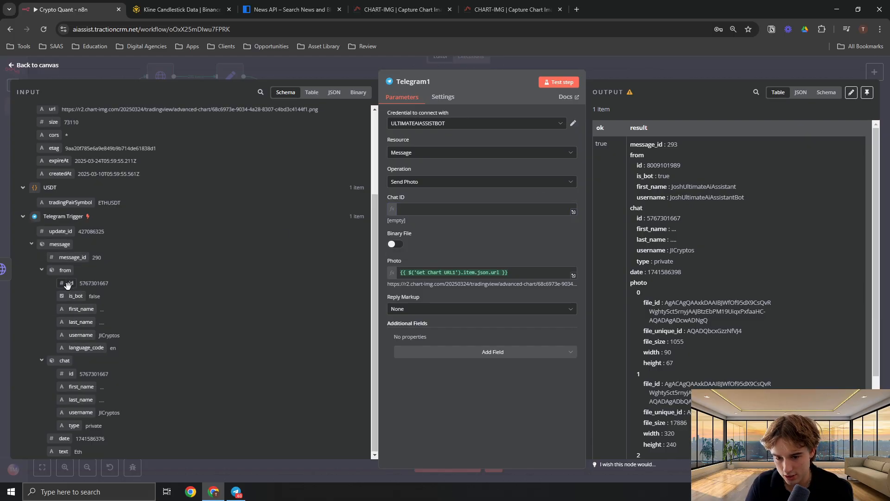
pyautogui.moveTo(67, 284); pyautogui.dragTo(459, 209)
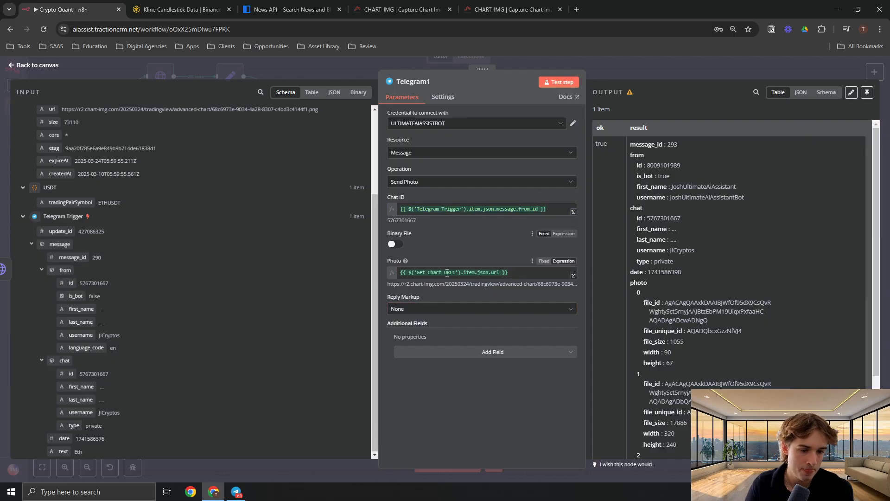
# Step: Map Get Chart URL1's url field into the Telegram1 node's Photo field, remove the duplicate expression, and close the node
pyautogui.scroll(3, 40, 199)
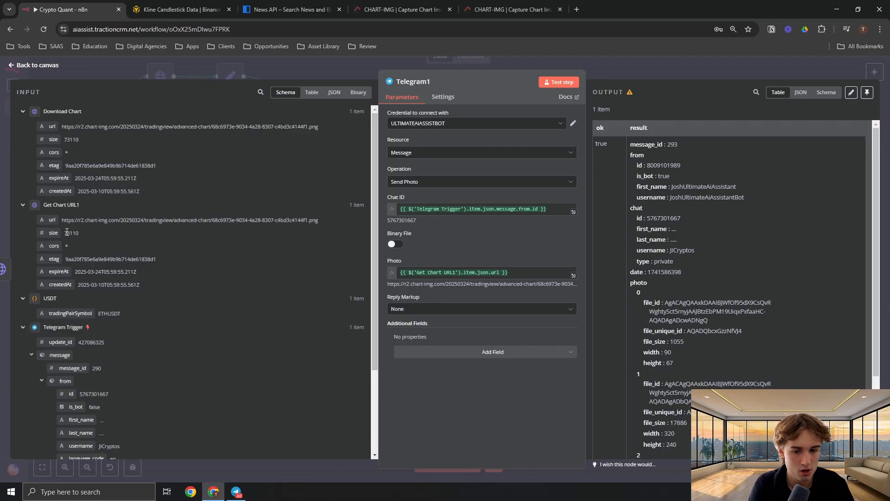
pyautogui.moveTo(48, 223); pyautogui.dragTo(537, 278)
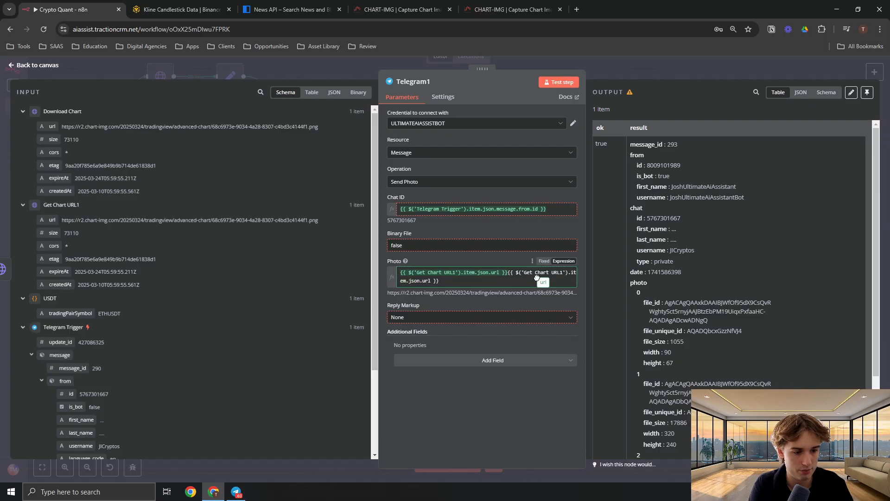
pyautogui.press('BackSpace')
pyautogui.click(469, 245)
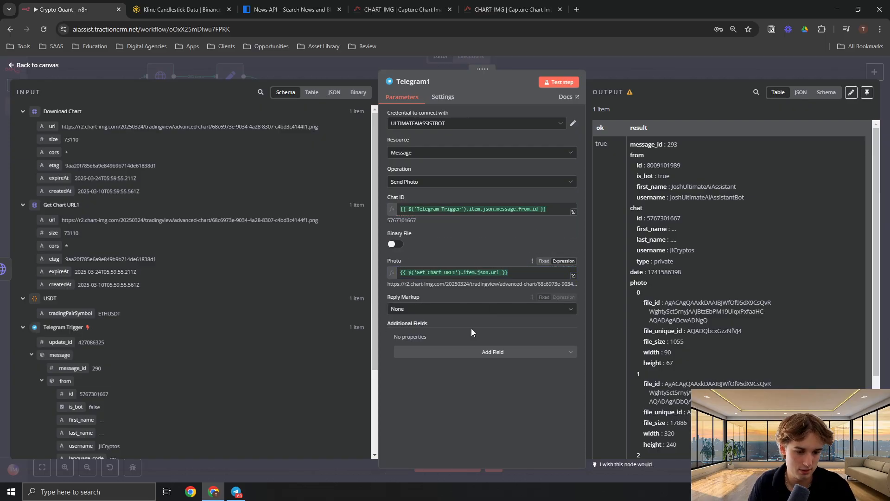
pyautogui.click(650, 60)
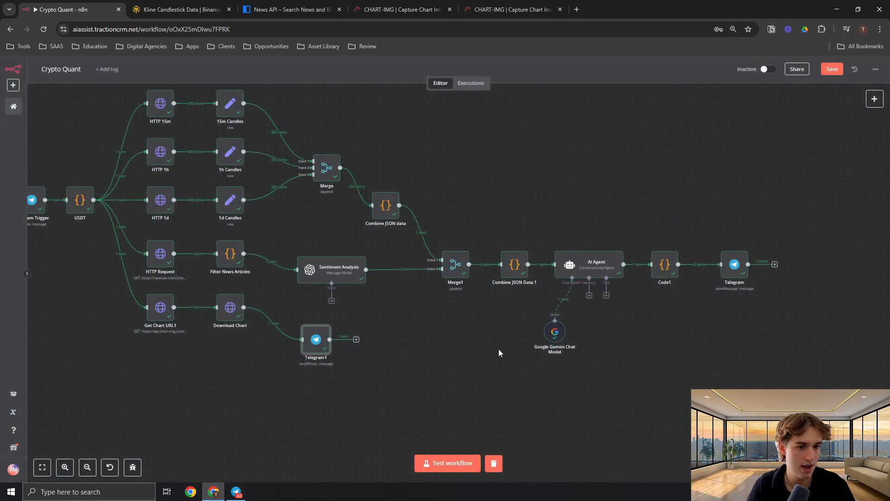
# Step: Start a test run of the workflow and send the message "doge" to the bot in Telegram
pyautogui.scroll(-1, 476, 373)
pyautogui.click(448, 463)
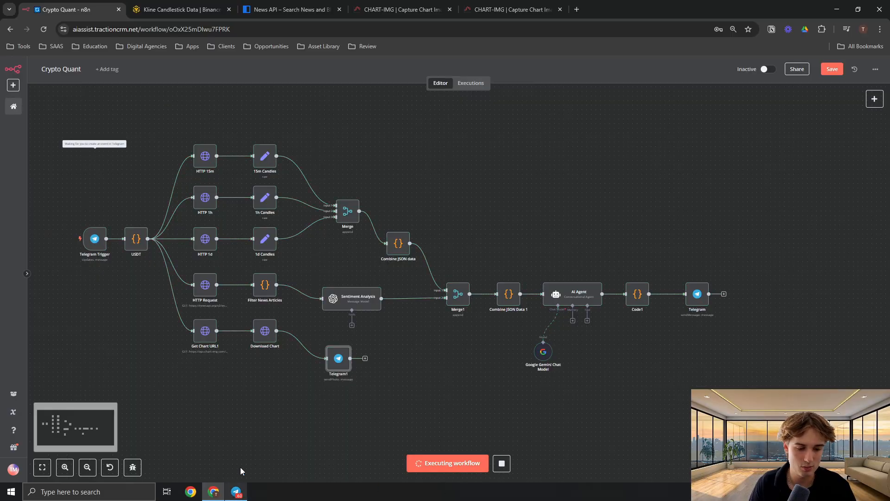
pyautogui.click(236, 491)
pyautogui.write('dcog')
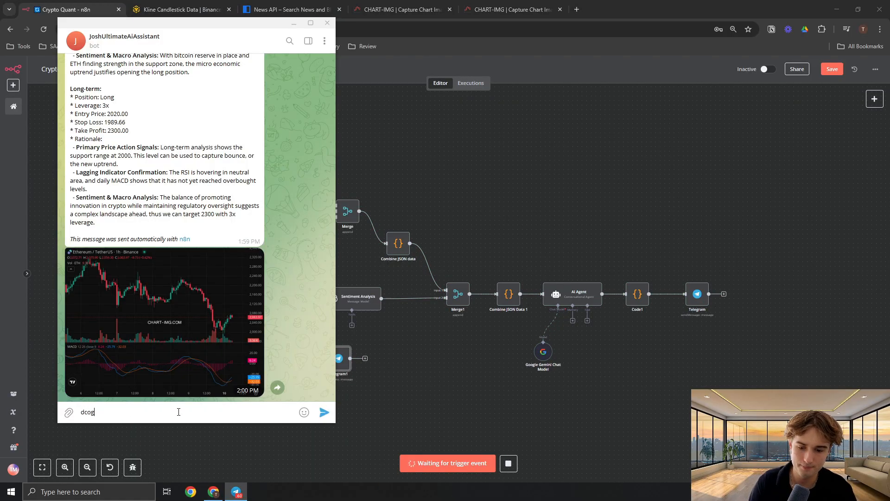
pyautogui.press('Return')
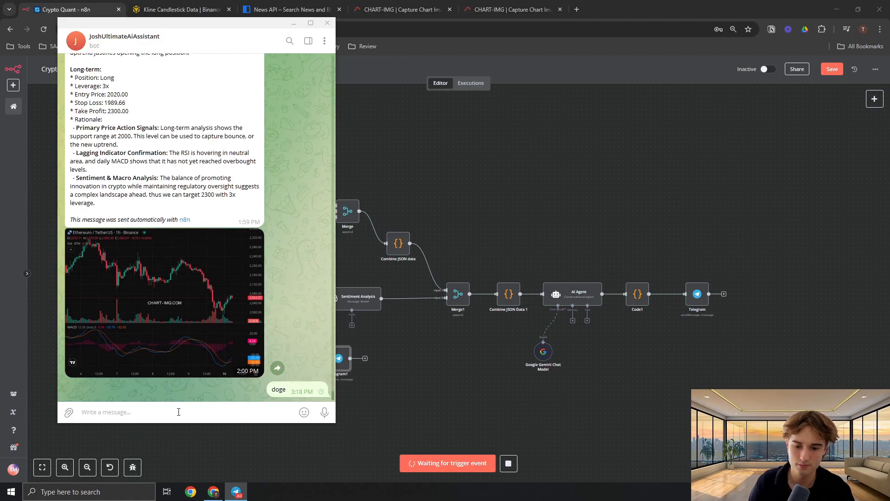
# Step: Check the workflow's execution on the canvas, switch back to Telegram, and read the short-term spot recommendation in the DOGEUSDT analysis
pyautogui.click(290, 22)
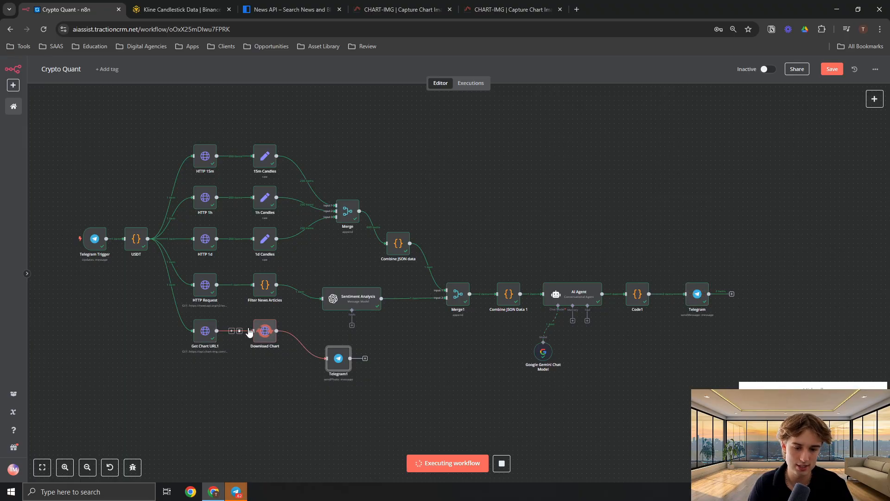
pyautogui.click(236, 492)
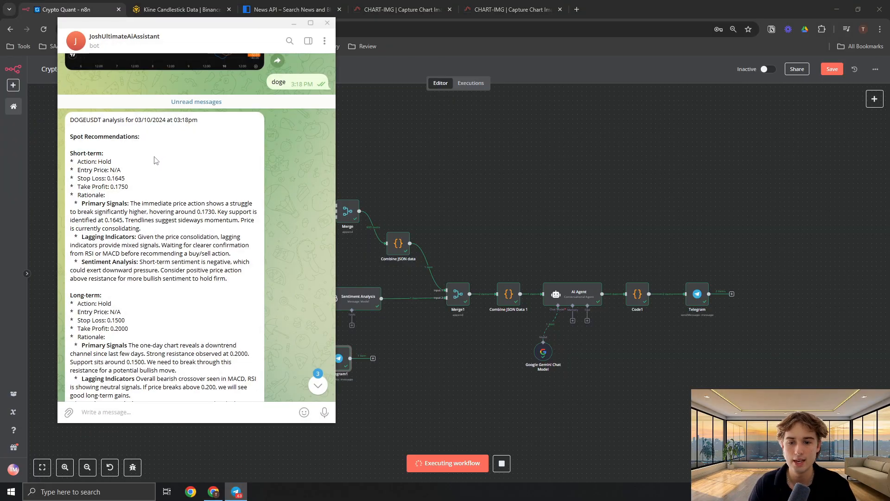
pyautogui.scroll(-3, 97, 122)
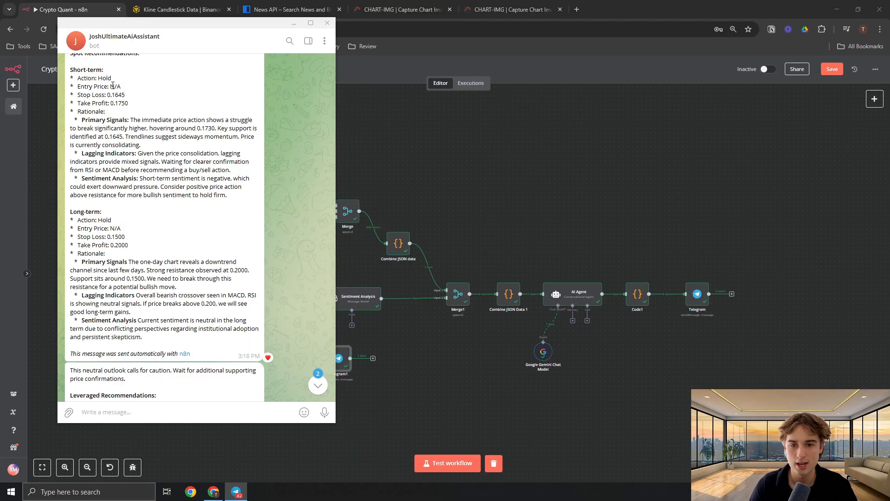
pyautogui.moveTo(110, 86); pyautogui.dragTo(213, 109)
pyautogui.click(131, 103)
pyautogui.scroll(-1, 129, 95)
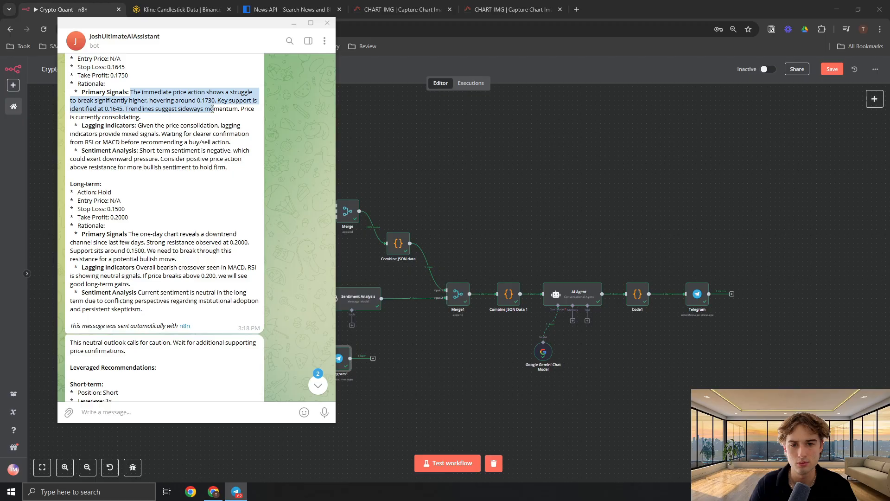
pyautogui.click(112, 135)
# Step: Review the entry price, stop loss and take profit of the short-term and long-term leveraged recommendations for DOGEUSDT
pyautogui.scroll(-2, 112, 134)
pyautogui.scroll(-7, 118, 139)
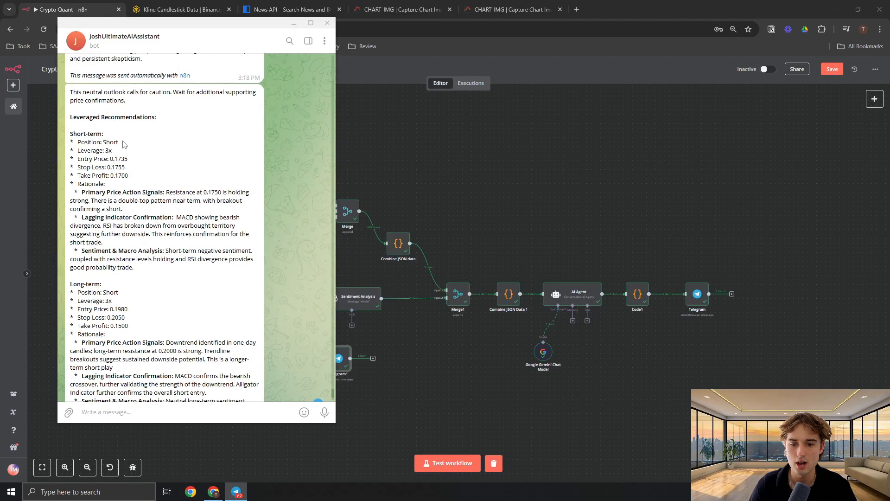
pyautogui.doubleClick(119, 159)
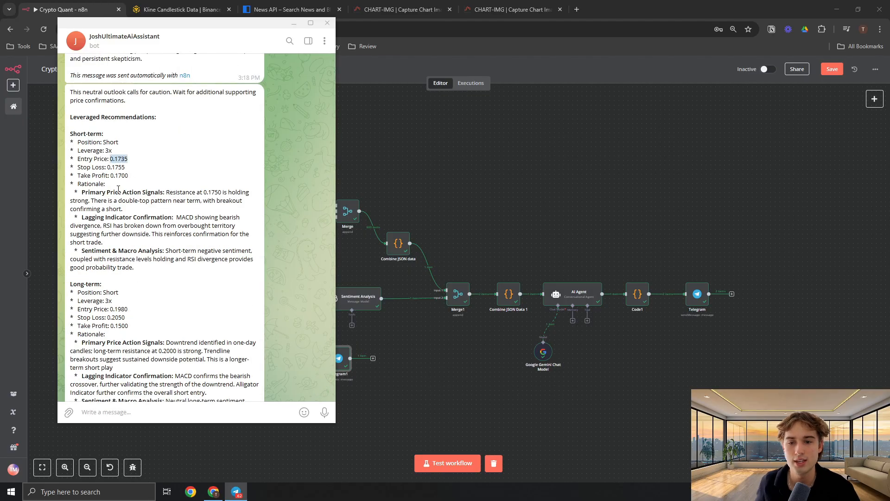
pyautogui.scroll(-2, 126, 179)
pyautogui.moveTo(110, 254); pyautogui.dragTo(131, 249)
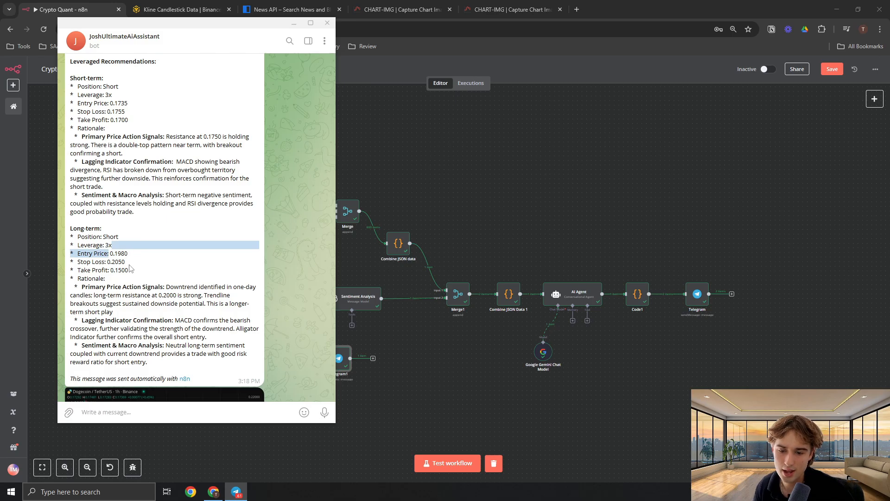
pyautogui.click(117, 259)
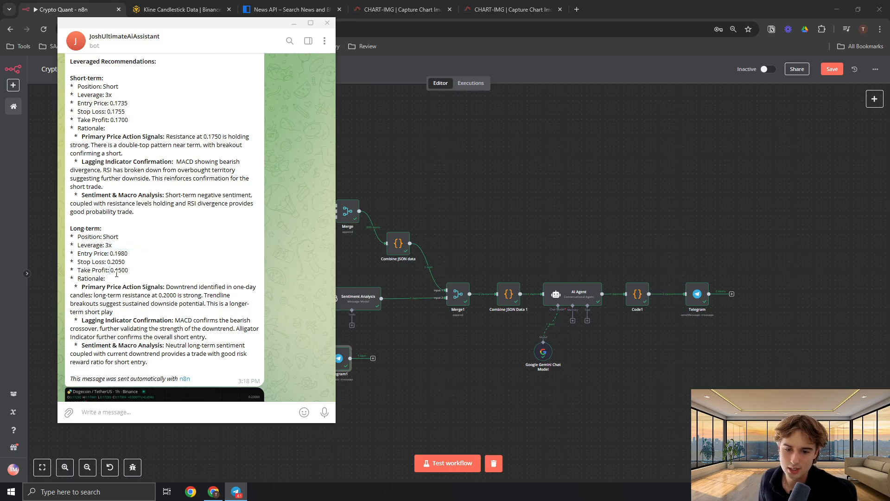
pyautogui.scroll(2, 111, 260)
pyautogui.scroll(-2, 88, 218)
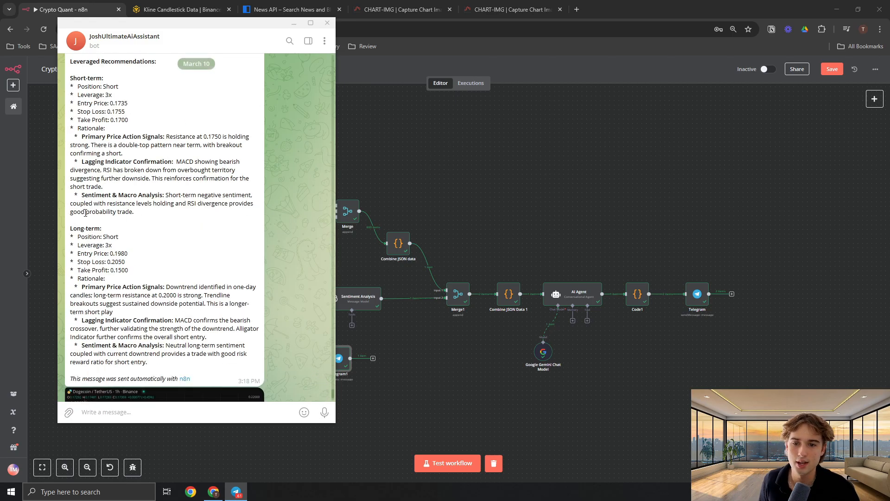
# Step: Read the Sentiment & Macro Analysis rationale of the short-term leveraged recommendation, phrase by phrase
pyautogui.moveTo(81, 195); pyautogui.dragTo(163, 195)
pyautogui.click(188, 191)
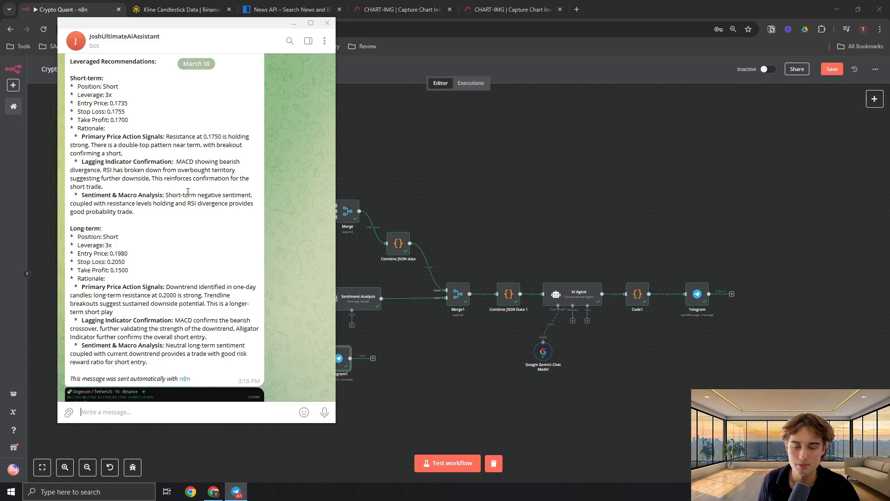
pyautogui.doubleClick(173, 199)
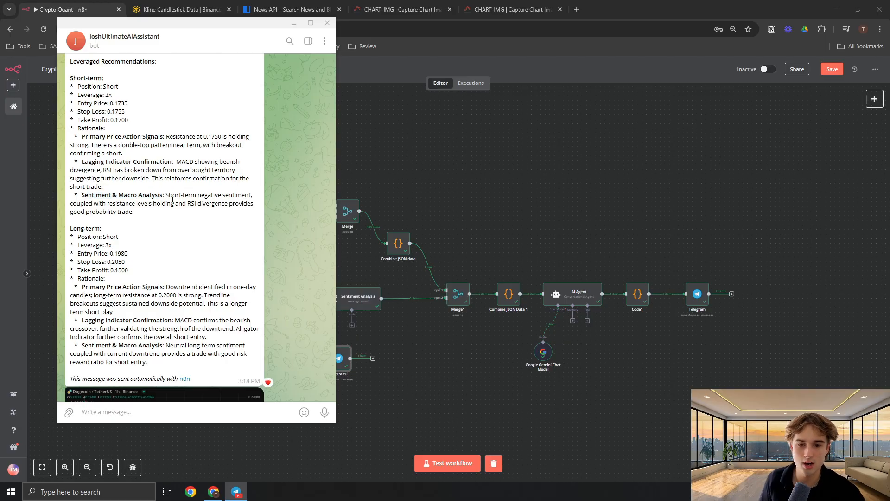
pyautogui.moveTo(170, 195); pyautogui.dragTo(219, 195)
pyautogui.click(92, 213)
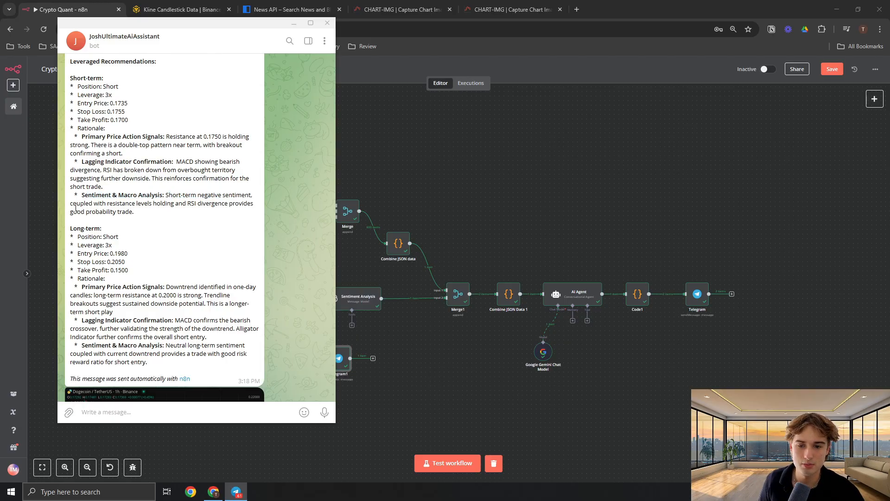
pyautogui.moveTo(76, 207); pyautogui.dragTo(169, 204)
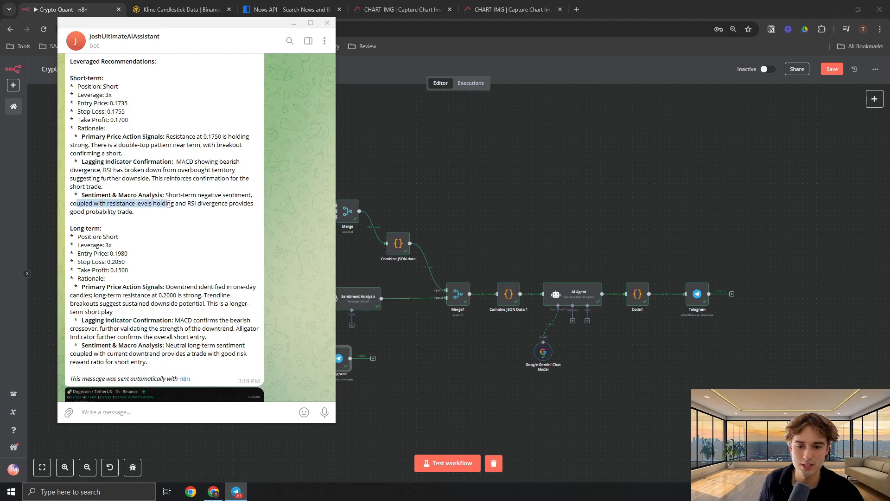
pyautogui.click(201, 208)
pyautogui.moveTo(89, 213); pyautogui.dragTo(113, 213)
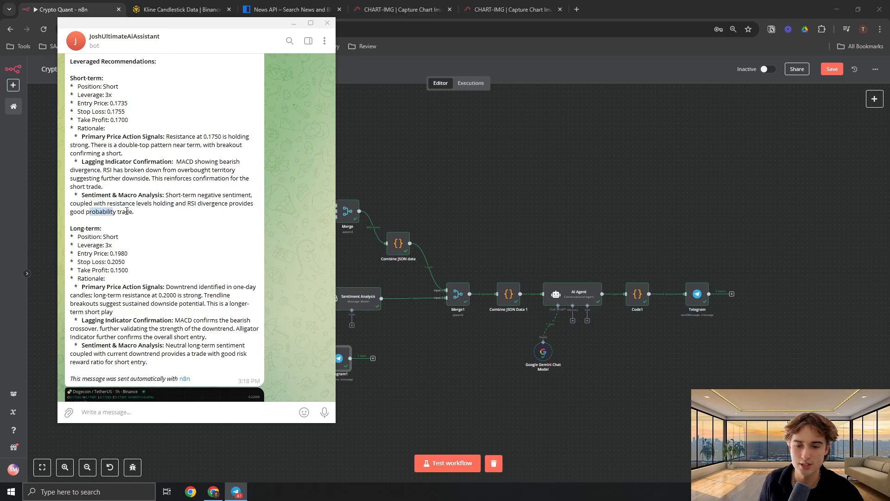
pyautogui.click(99, 220)
# Step: View the Dogecoin / TetherUS chart image sent by the bot at full size and close it
pyautogui.scroll(-1, 135, 300)
pyautogui.scroll(-2, 139, 302)
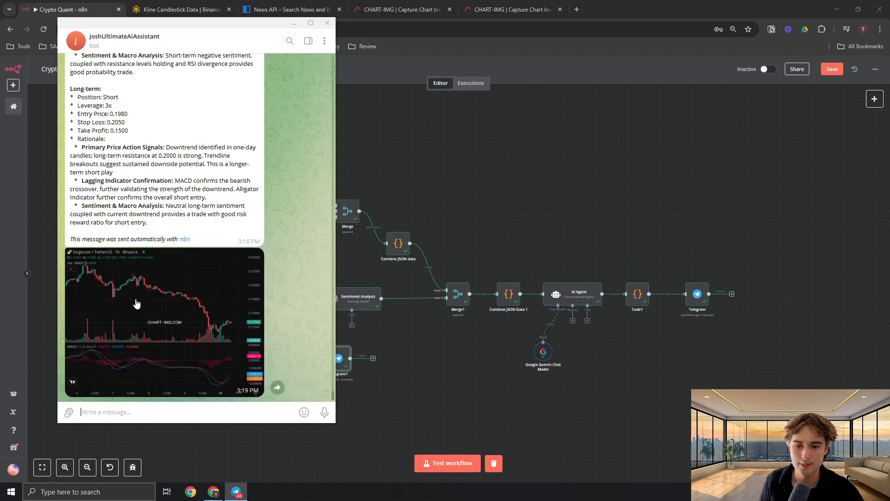
pyautogui.click(115, 297)
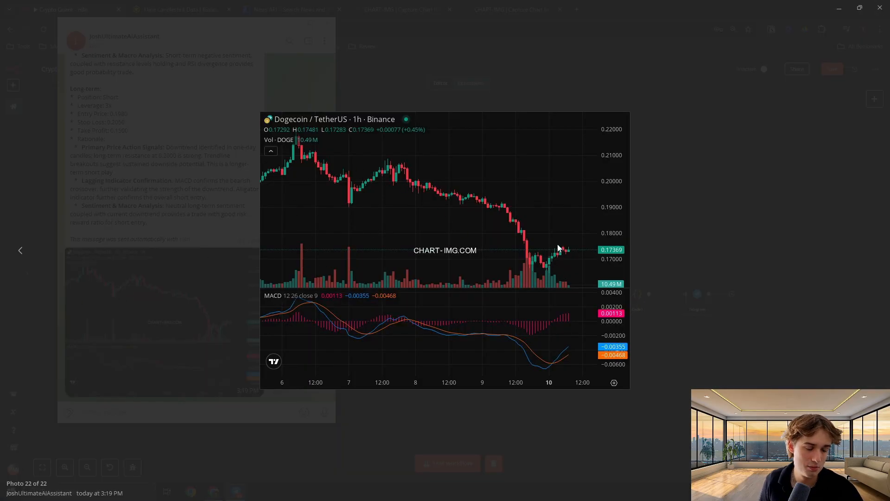
pyautogui.click(547, 94)
# Step: Reread the spot recommendations from the start of the DOGEUSDT analysis, covering the short-term action and the long-term entry price, targets and rationale
pyautogui.scroll(3, 130, 187)
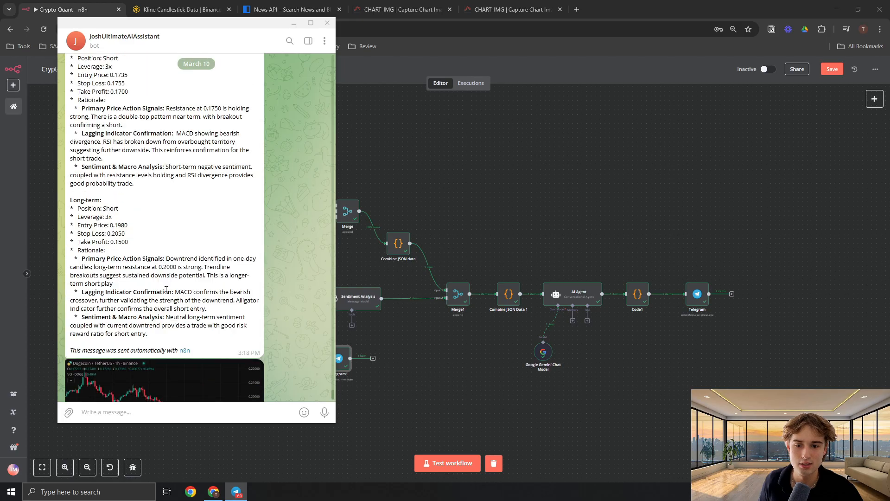
pyautogui.scroll(9, 144, 211)
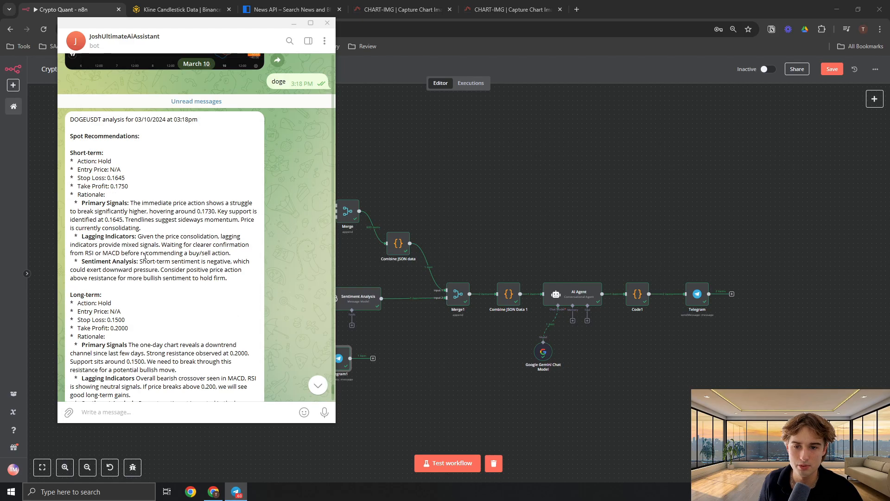
pyautogui.scroll(-1, 153, 279)
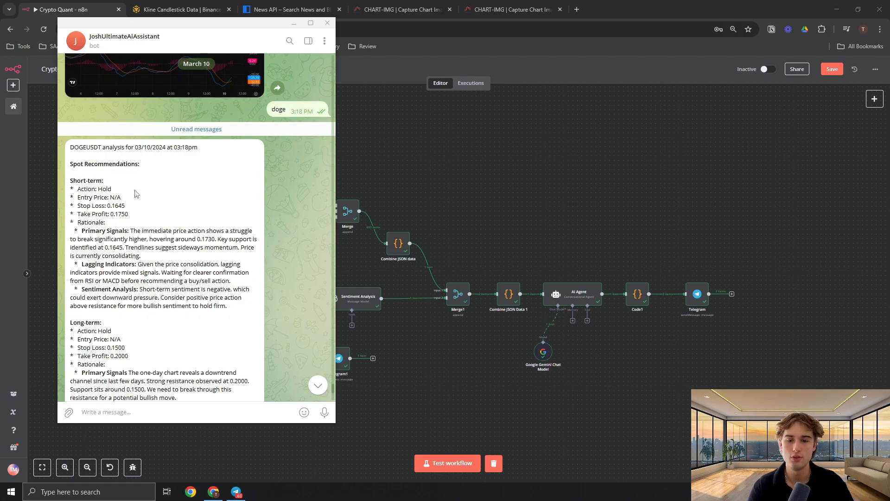
pyautogui.click(112, 194)
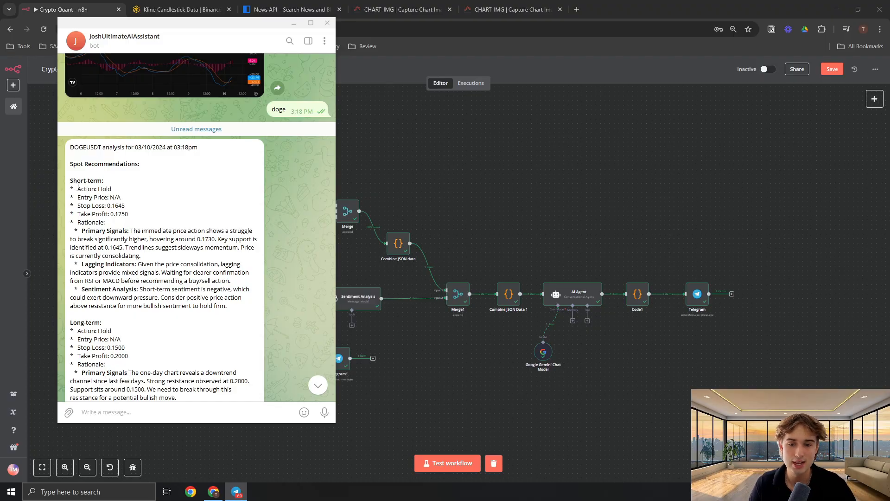
pyautogui.moveTo(78, 187); pyautogui.dragTo(111, 189)
pyautogui.click(120, 191)
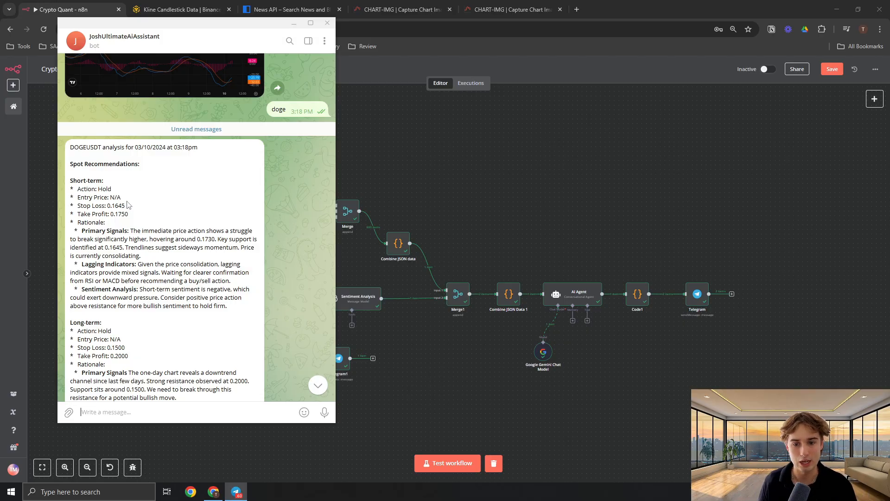
pyautogui.scroll(-3, 128, 204)
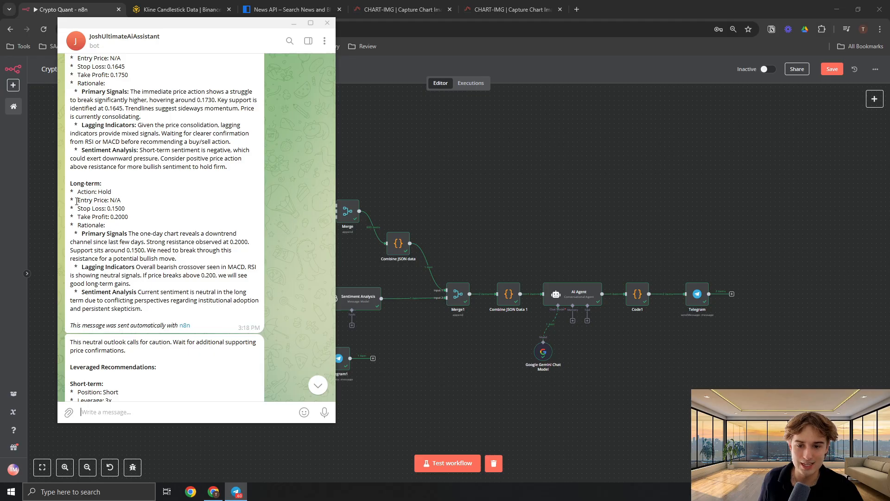
pyautogui.moveTo(77, 200); pyautogui.dragTo(122, 200)
pyautogui.doubleClick(134, 207)
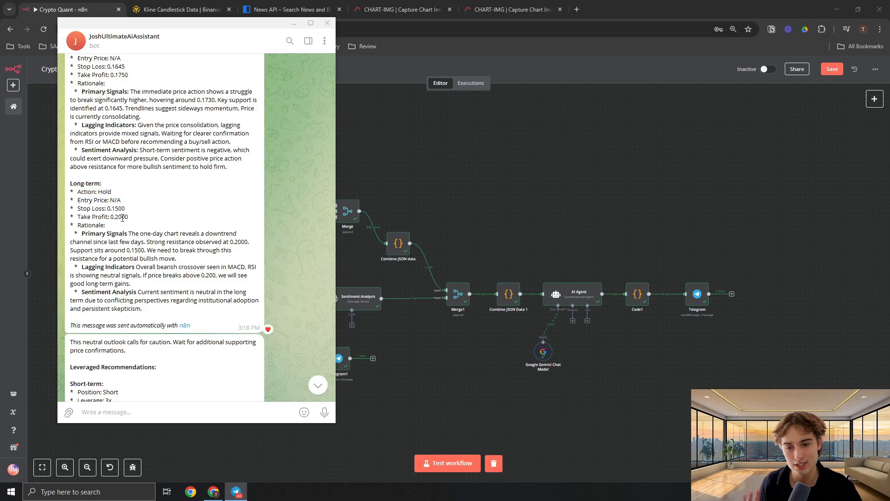
pyautogui.scroll(-1, 164, 236)
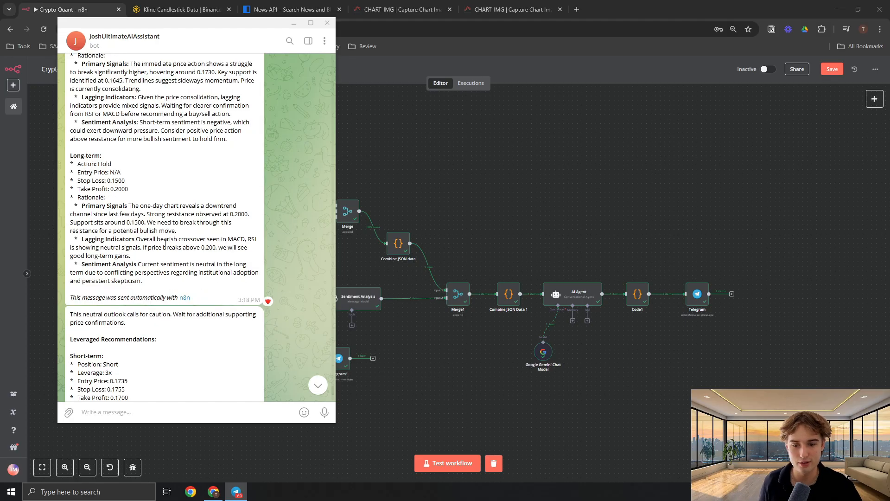
pyautogui.scroll(-1, 132, 204)
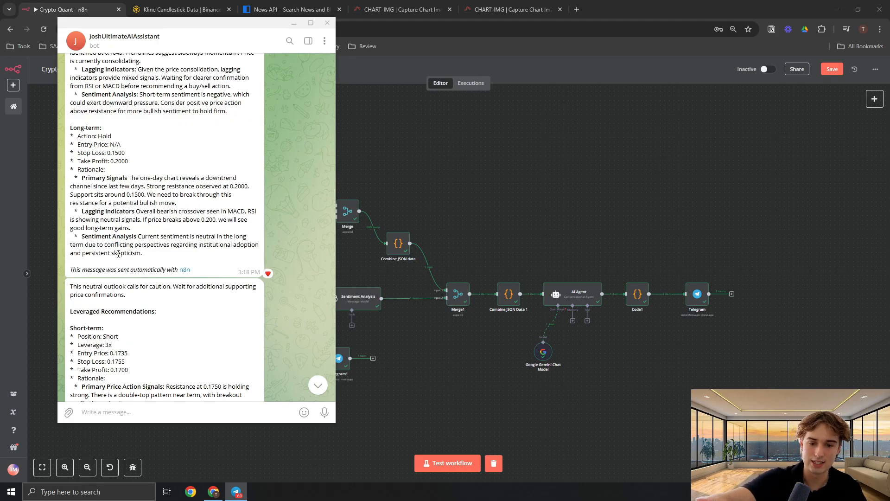
# Step: Examine the n8n attribution line and compare the leveraged recommendations, including the long-term stop loss and take profit
pyautogui.scroll(-5, 176, 279)
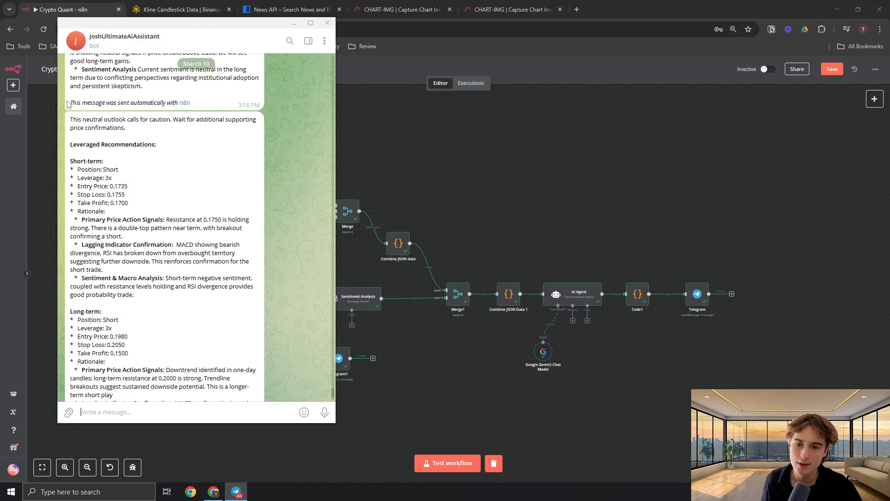
pyautogui.moveTo(70, 105); pyautogui.dragTo(198, 105)
pyautogui.click(203, 105)
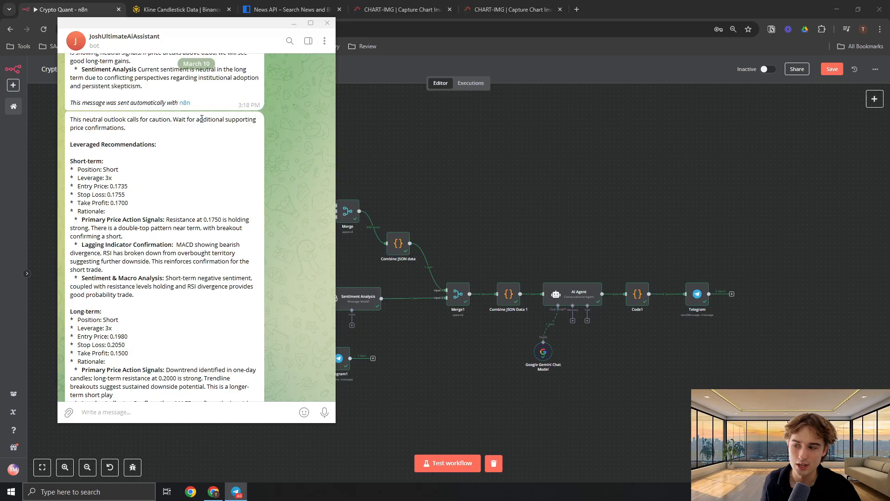
pyautogui.scroll(-3, 114, 119)
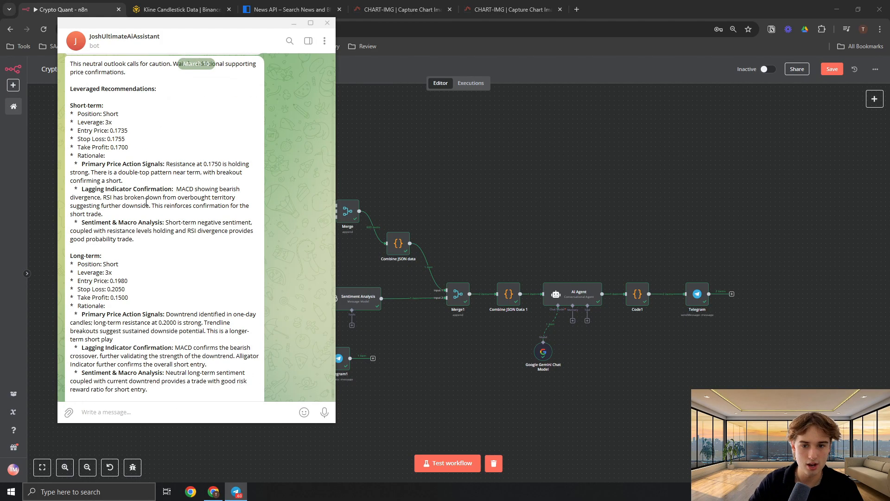
pyautogui.scroll(3, 139, 239)
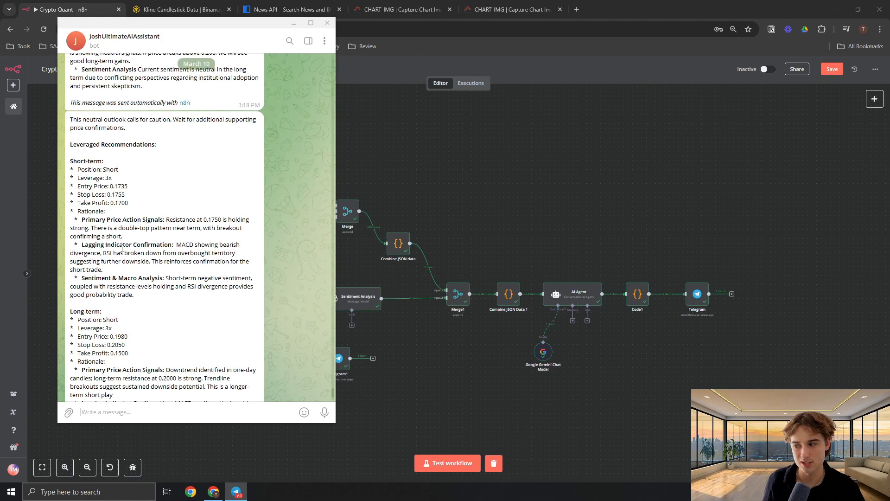
pyautogui.scroll(-3, 134, 239)
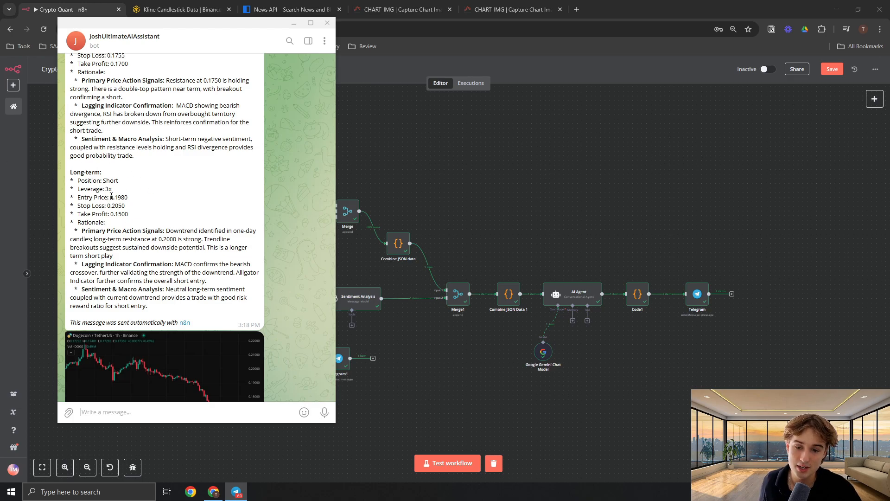
pyautogui.moveTo(106, 205); pyautogui.dragTo(125, 205)
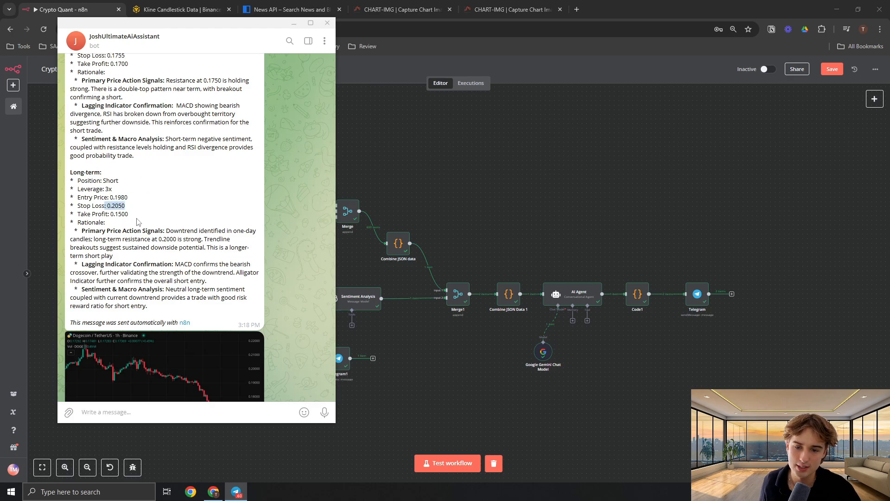
pyautogui.click(110, 216)
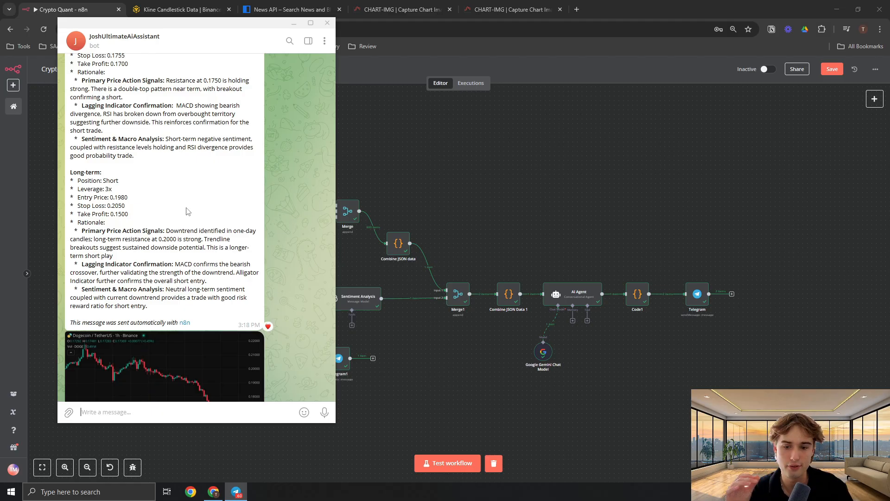